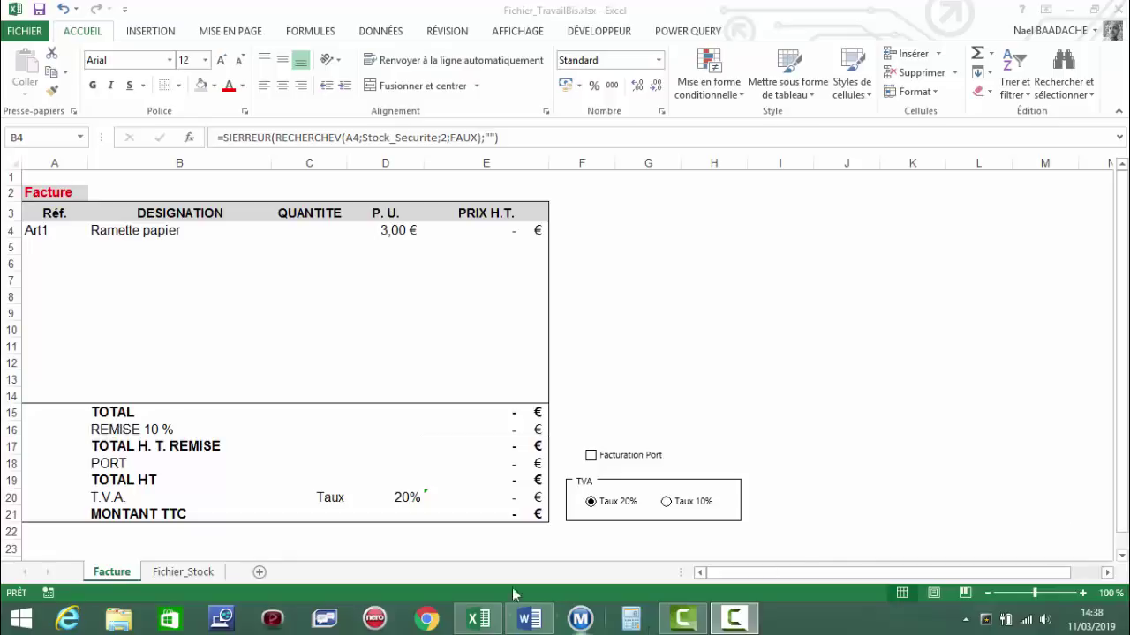
- Look over the Fichier_Stock sheet, then return to the Facture invoice
click(188, 573)
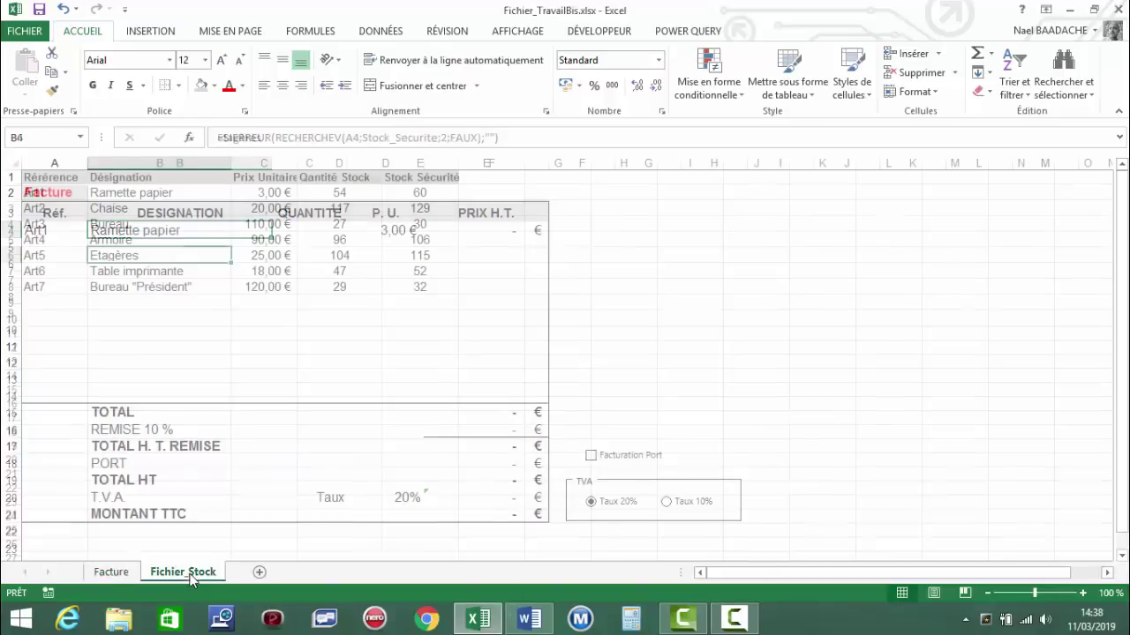
click(162, 226)
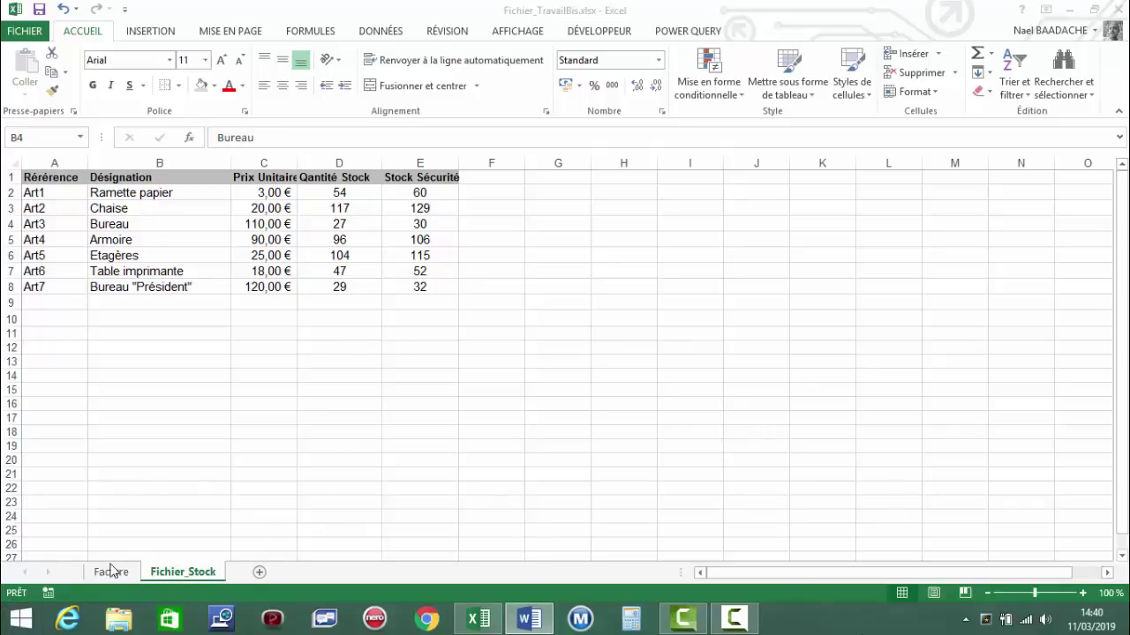
drag(110, 572, 189, 530)
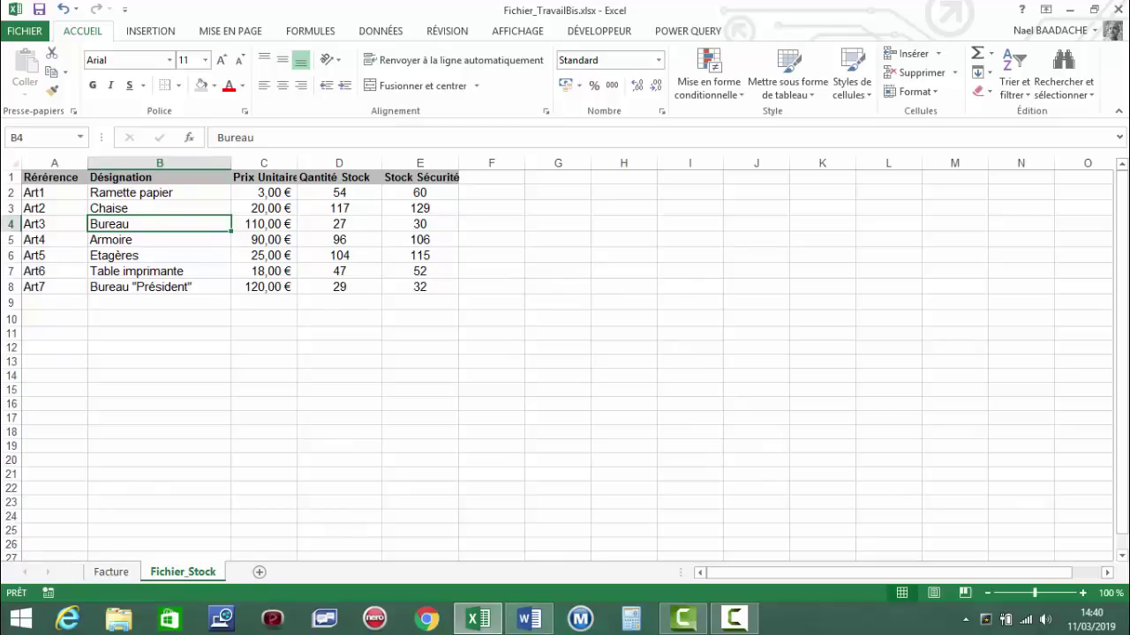
click(112, 572)
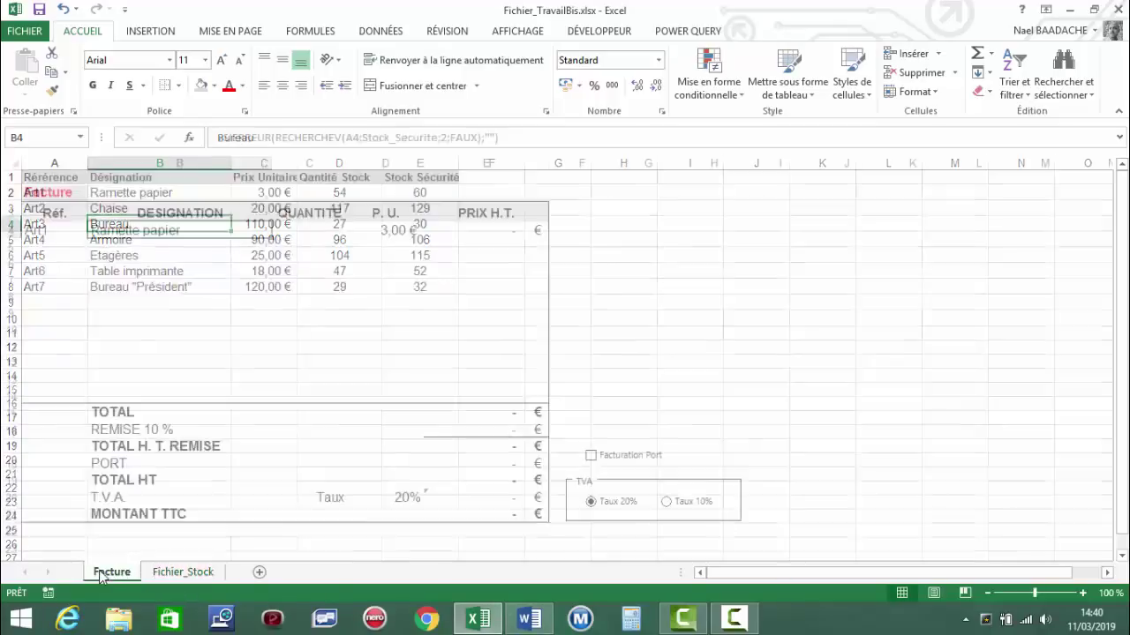
- Test the invoice options: shipping charges on then off, VAT 10% then back to 20%
drag(601, 416, 833, 474)
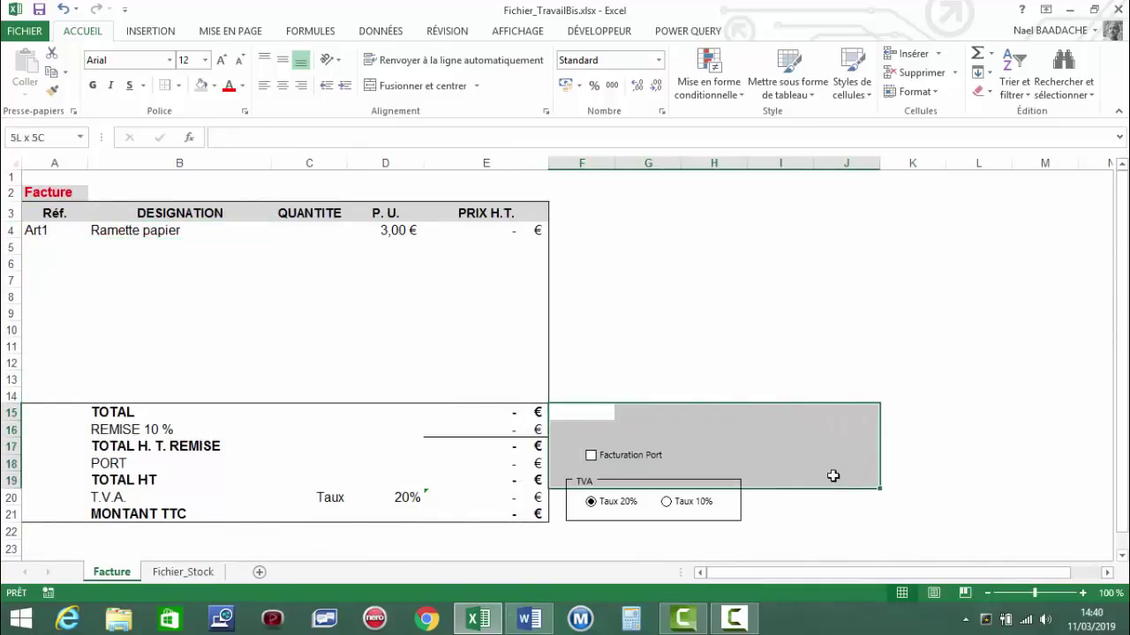
click(684, 350)
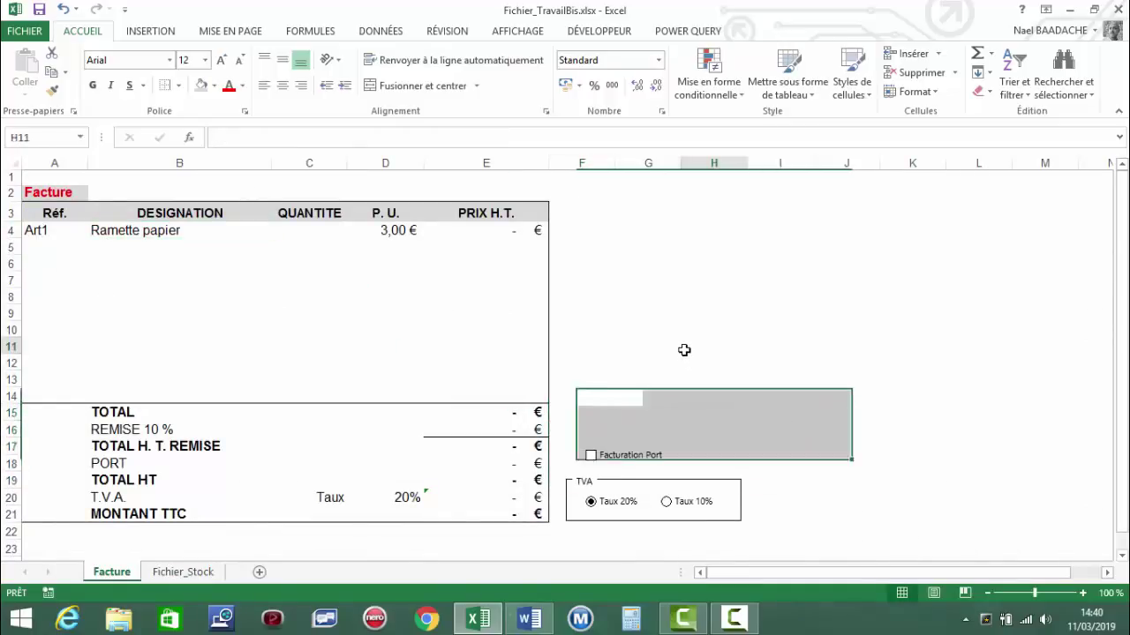
click(592, 456)
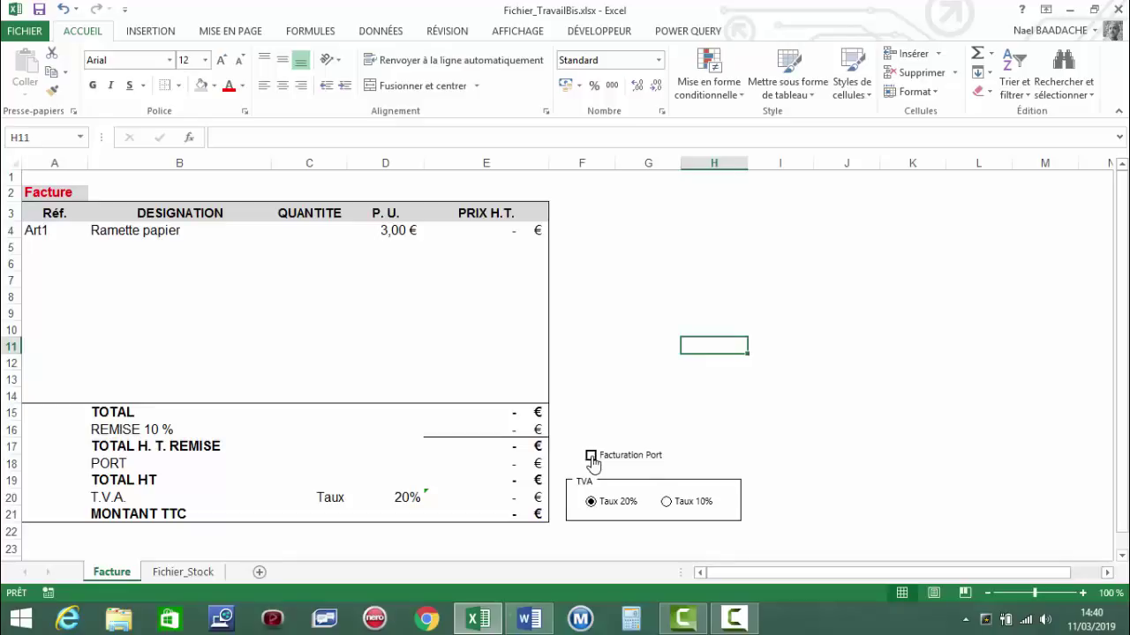
click(521, 461)
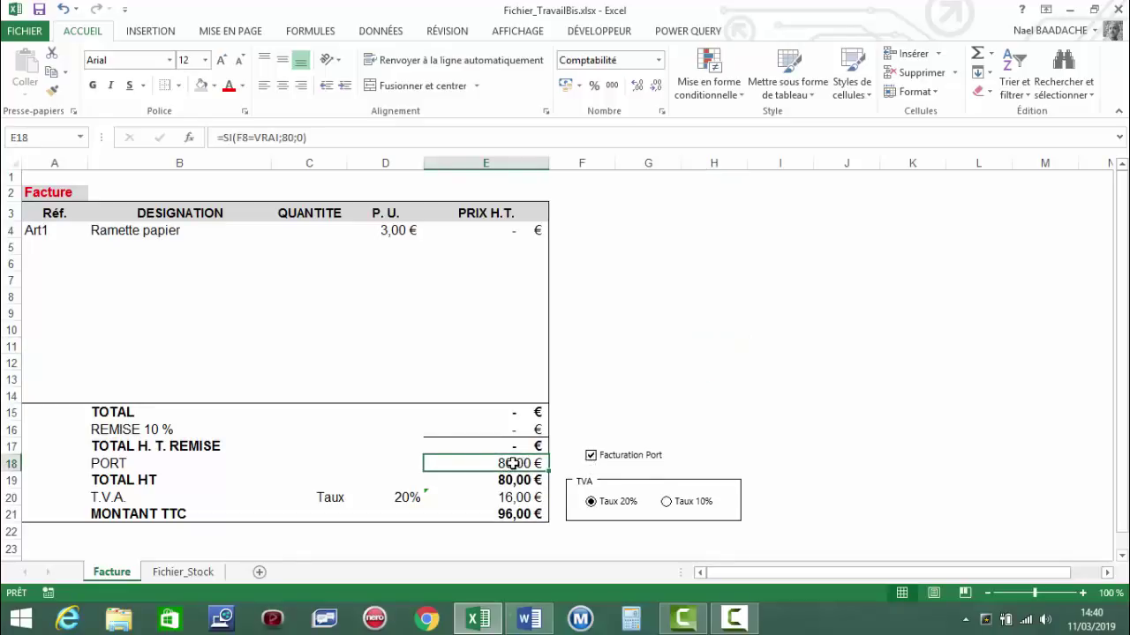
click(591, 458)
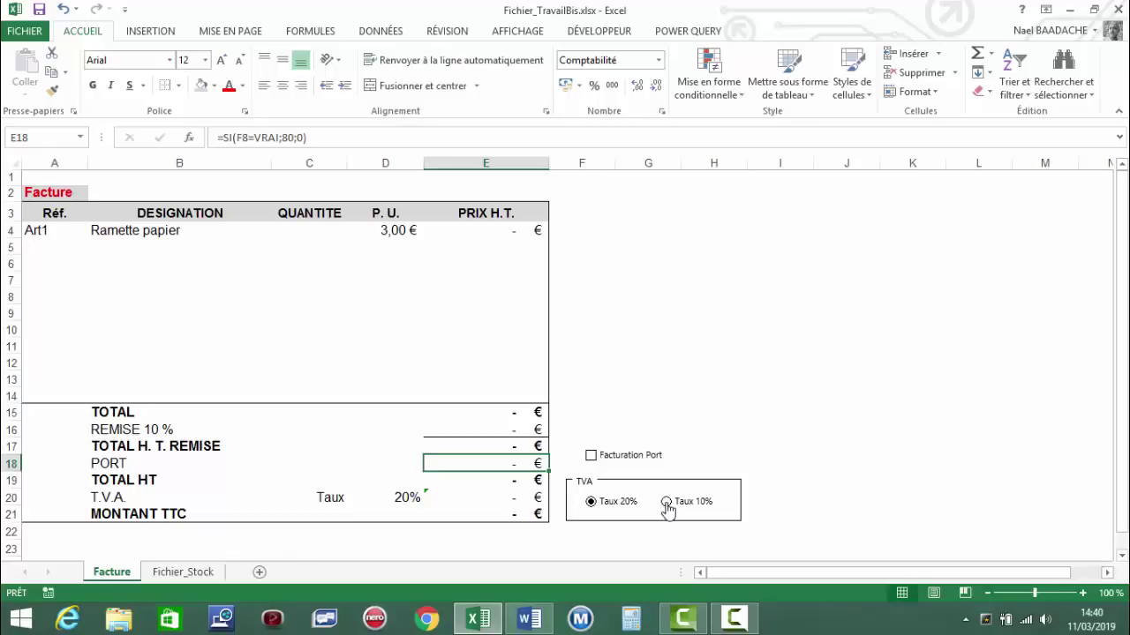
click(666, 503)
click(592, 503)
click(661, 381)
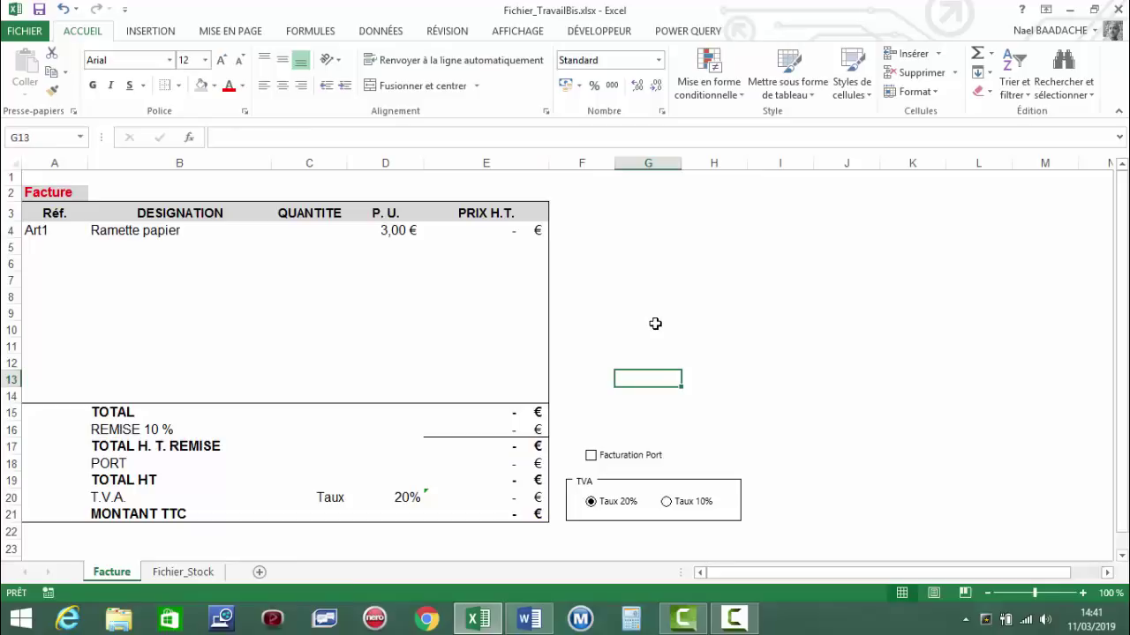
click(641, 295)
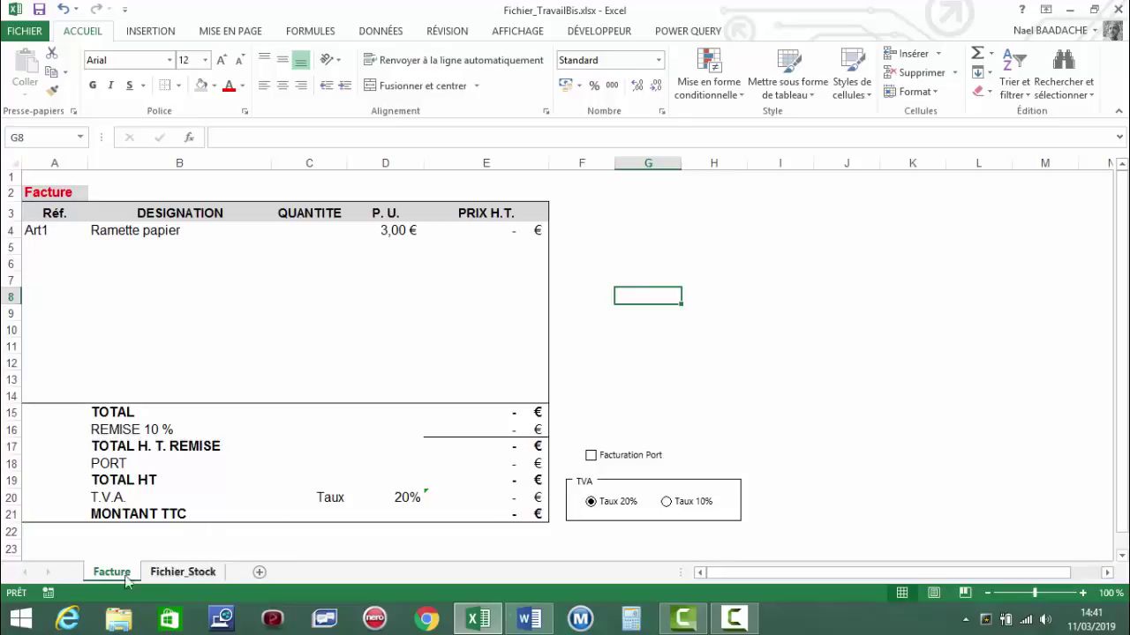
- Review the article references on Fichier_Stock and the unit price lookup formula in Facture D4
click(181, 573)
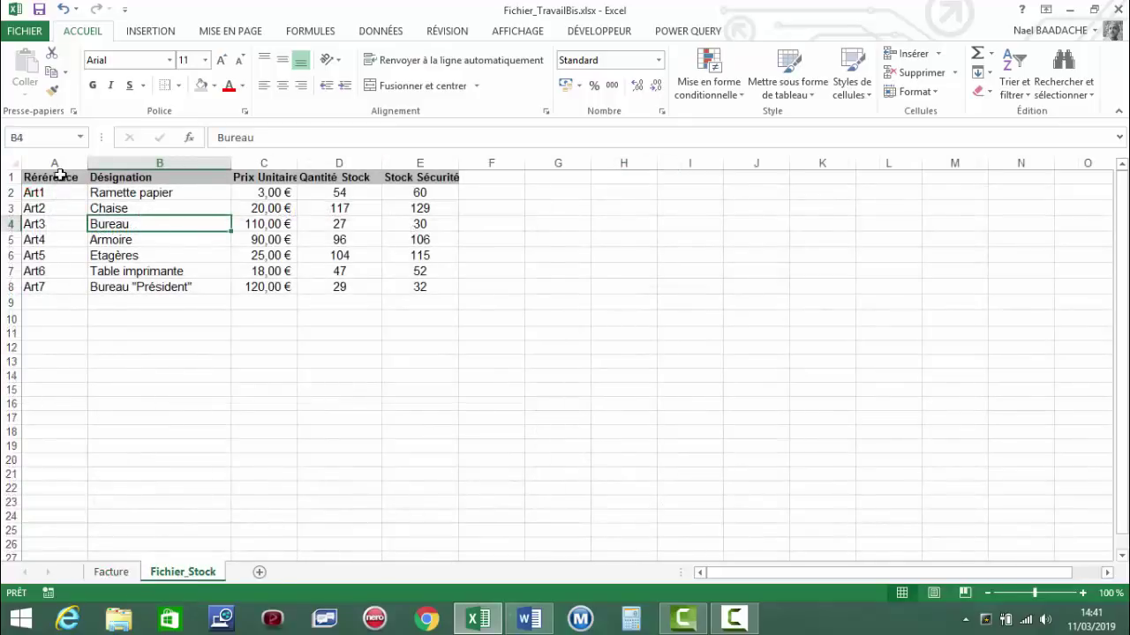
mouse_move(55, 176)
mouse_down()
mouse_move(52, 318)
mouse_move(50, 287)
mouse_up()
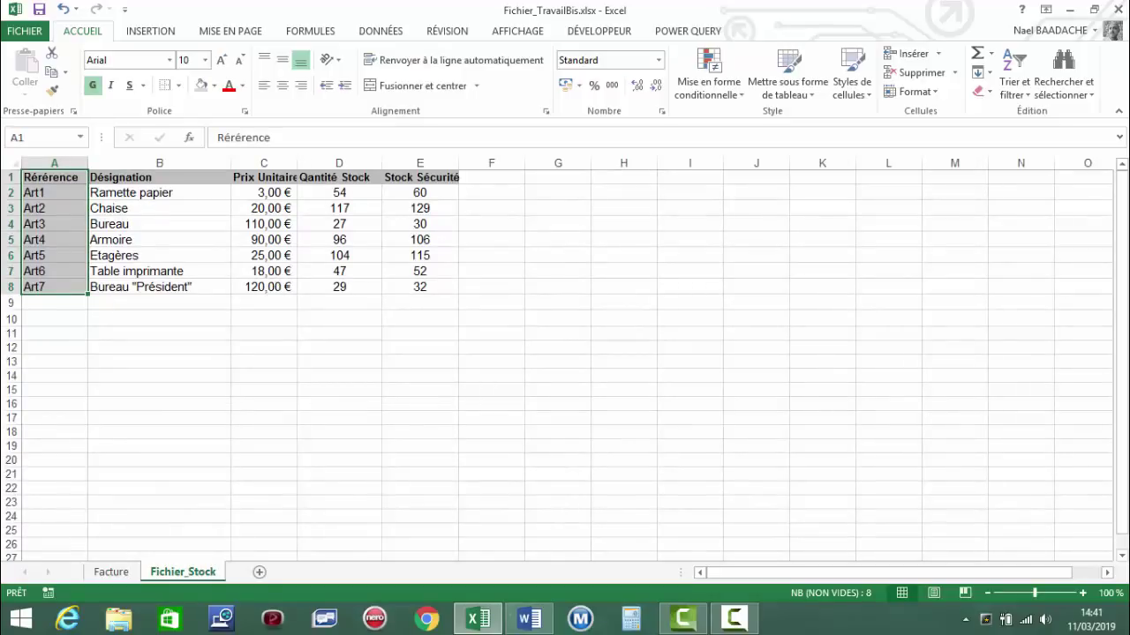
key(alt+Tab)
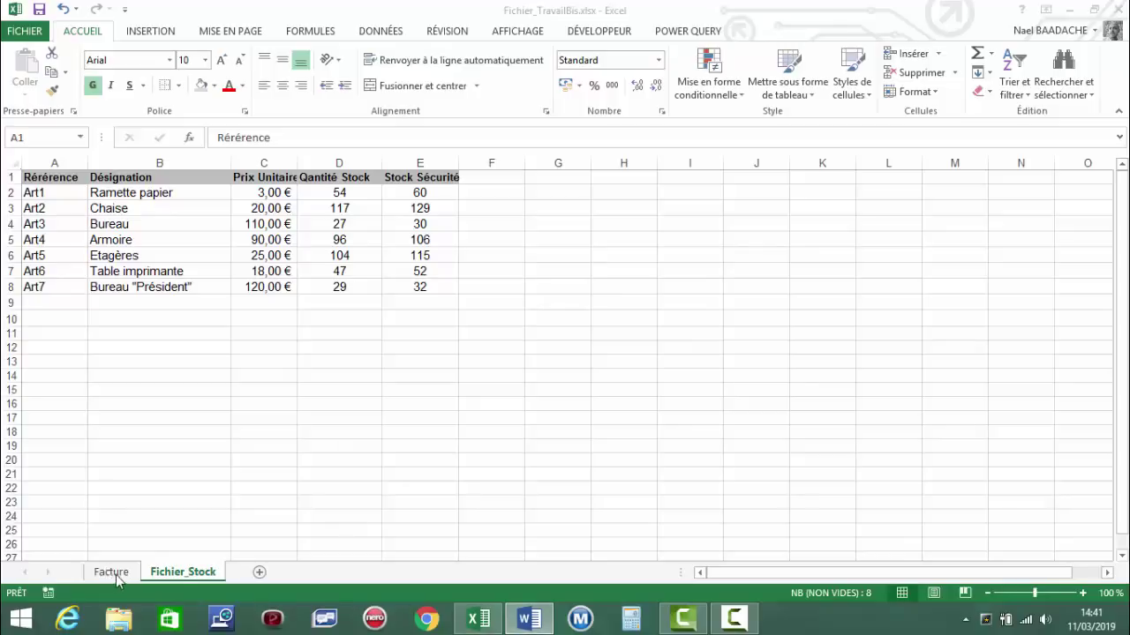
key(ctrl+shift+Down)
click(113, 572)
click(141, 231)
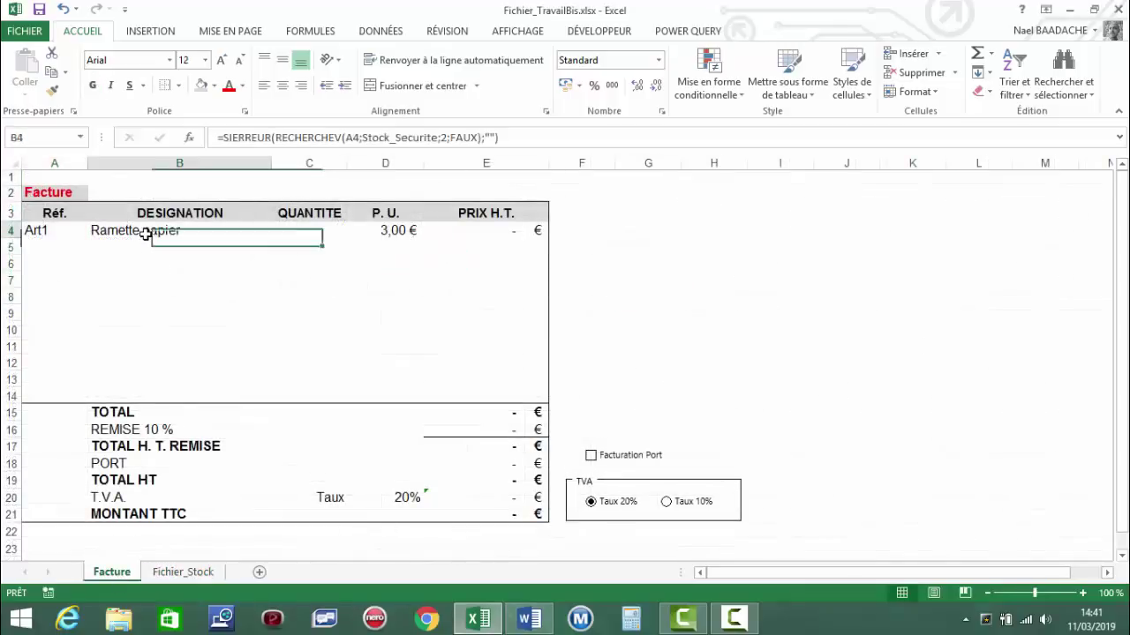
click(376, 230)
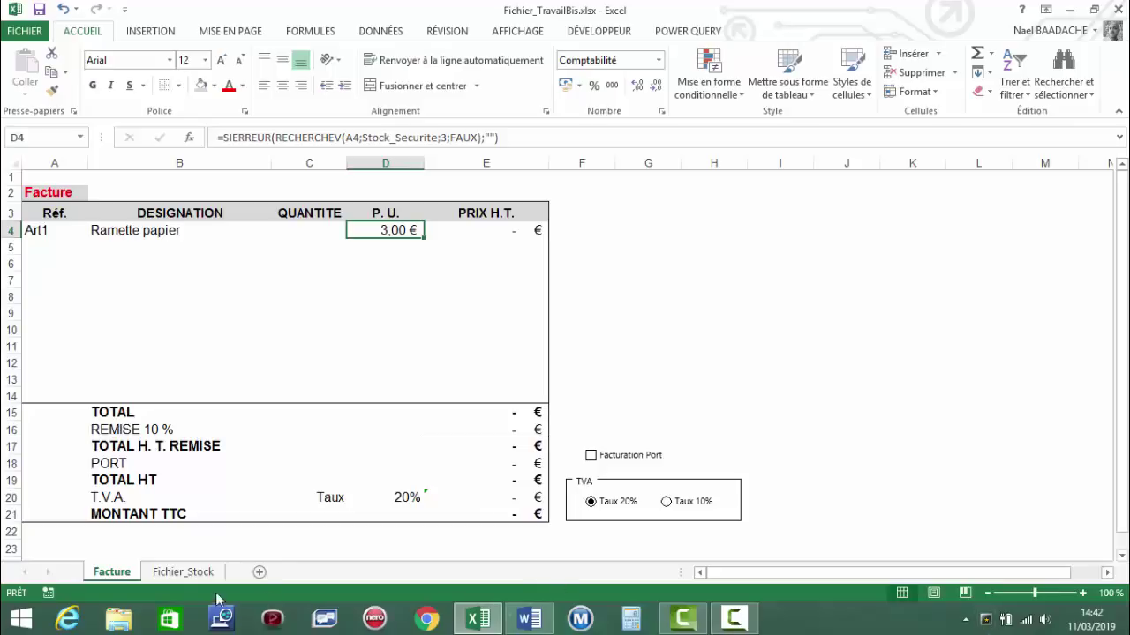
- Check Art1's safety stock of 60, then enter Art1 with quantity 61 on invoice row 4
click(183, 572)
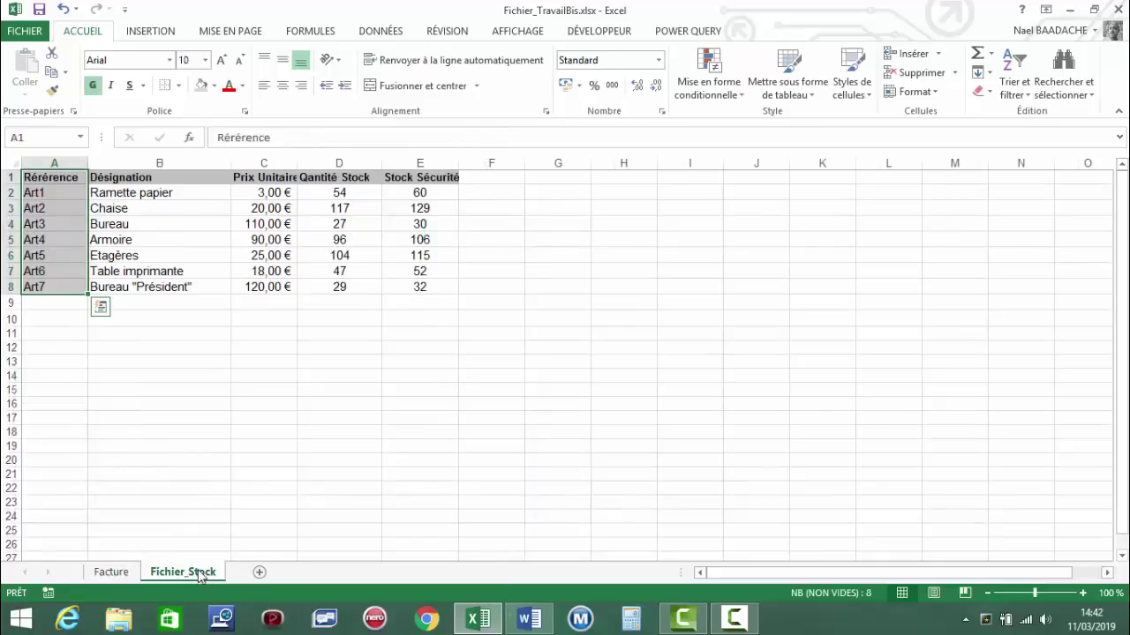
click(39, 192)
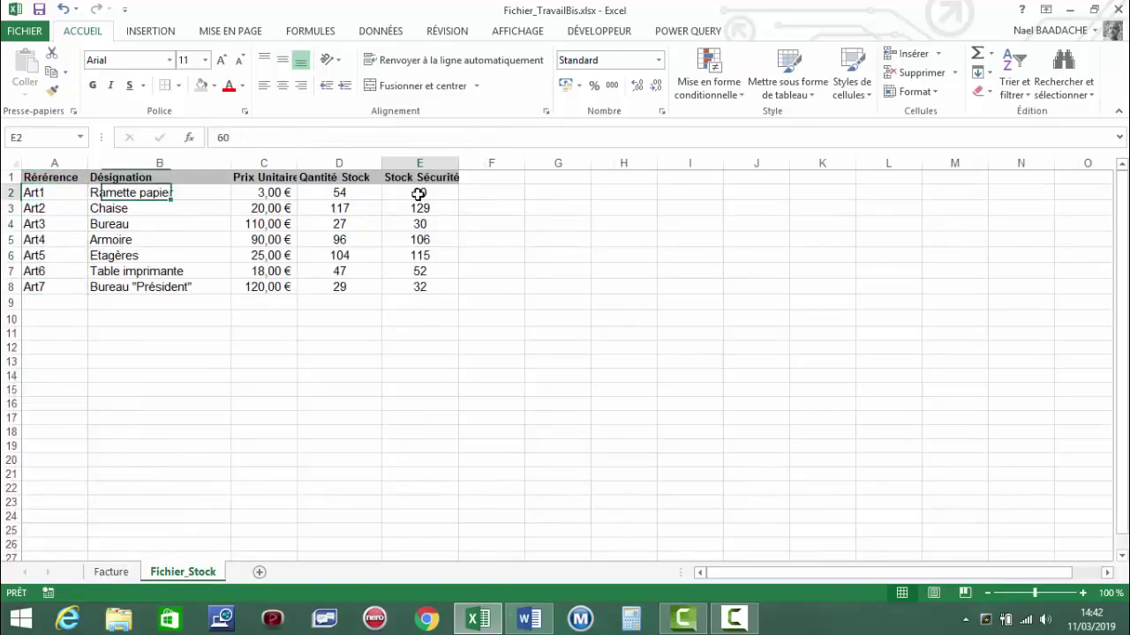
drag(420, 194, 423, 194)
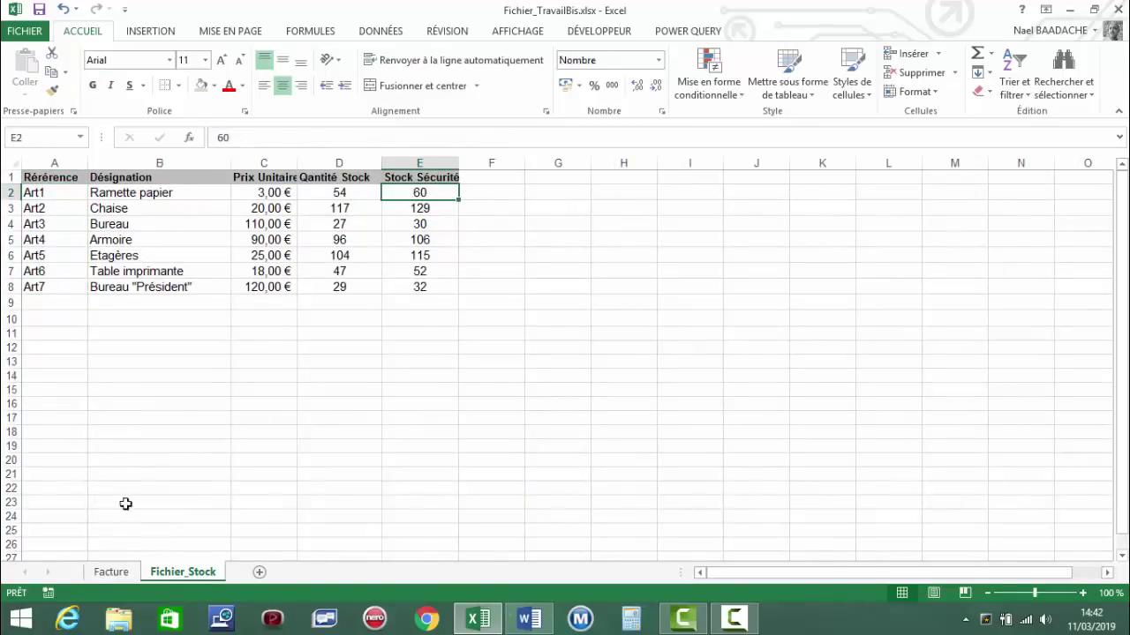
click(112, 572)
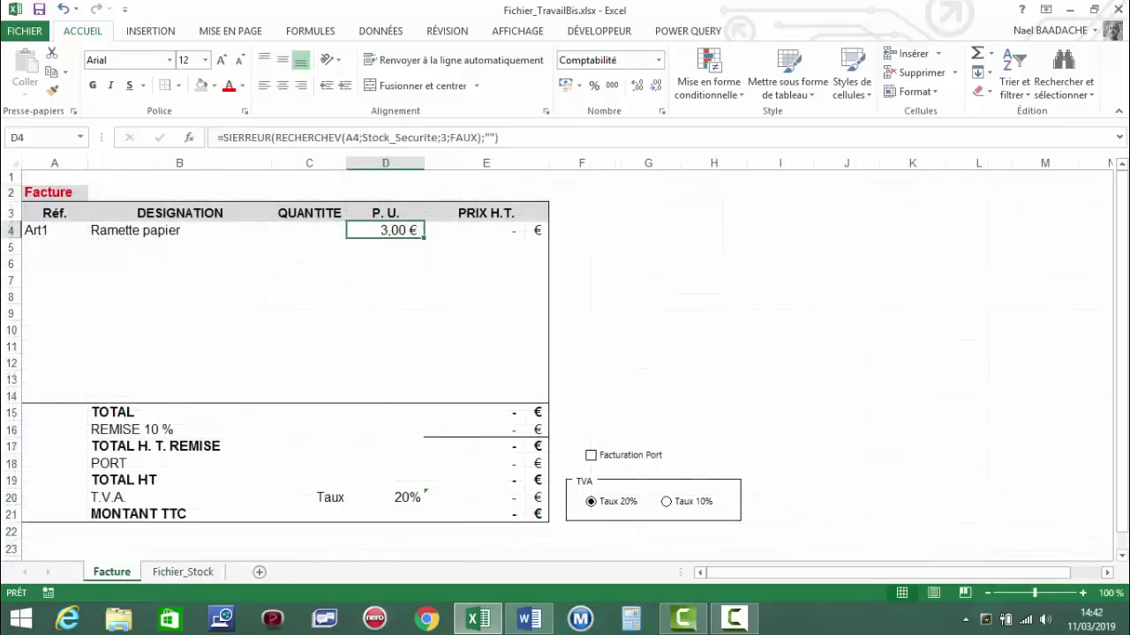
click(49, 231)
click(95, 230)
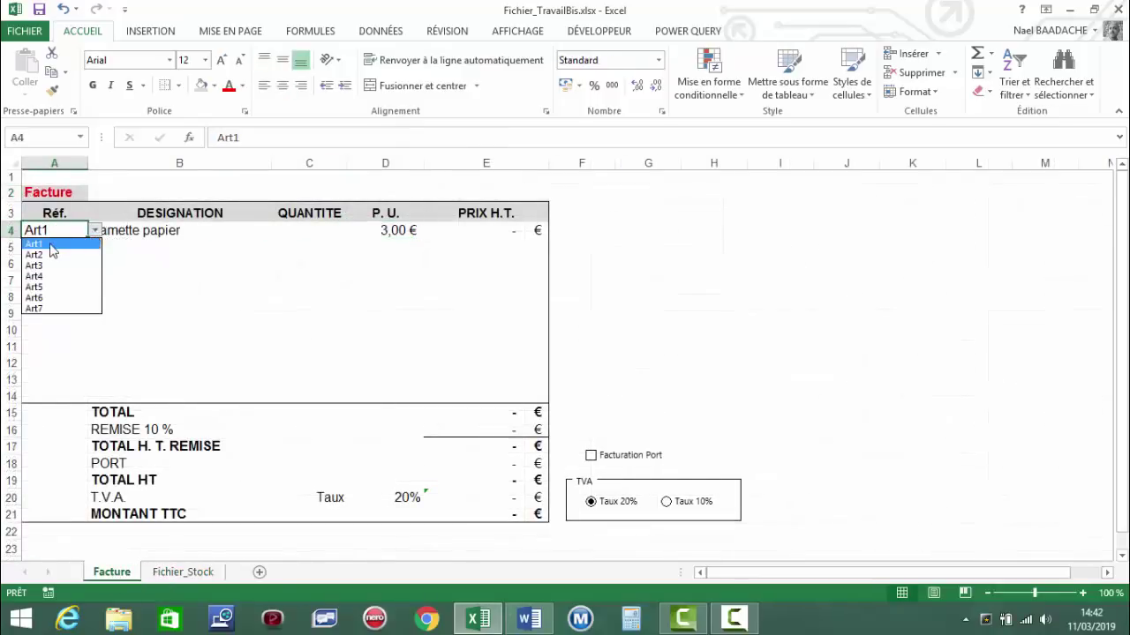
click(51, 247)
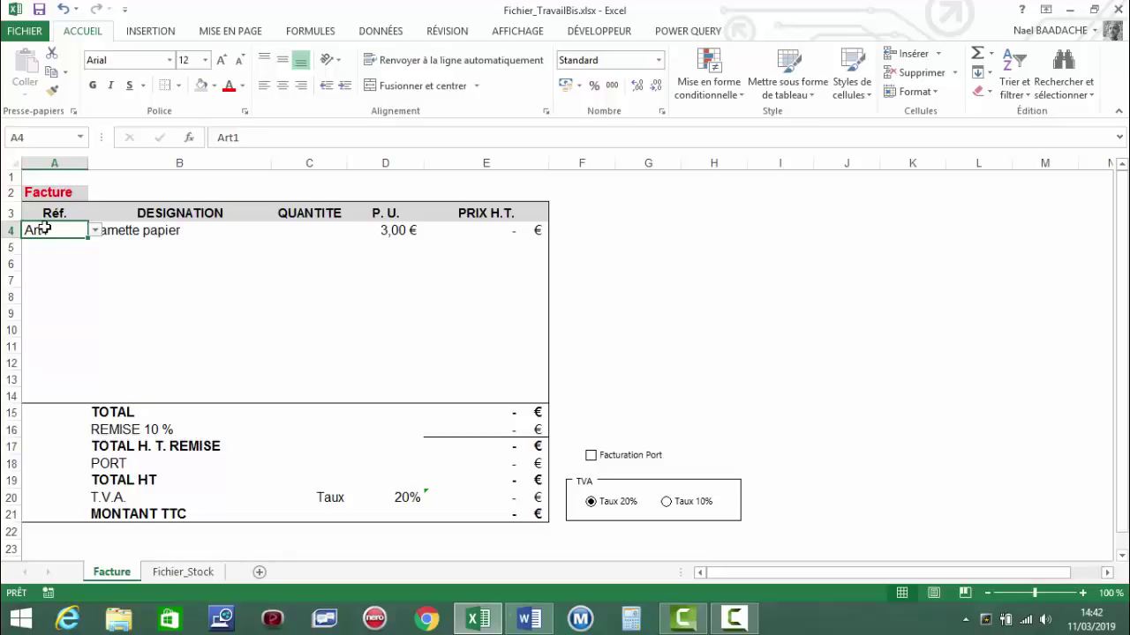
click(315, 231)
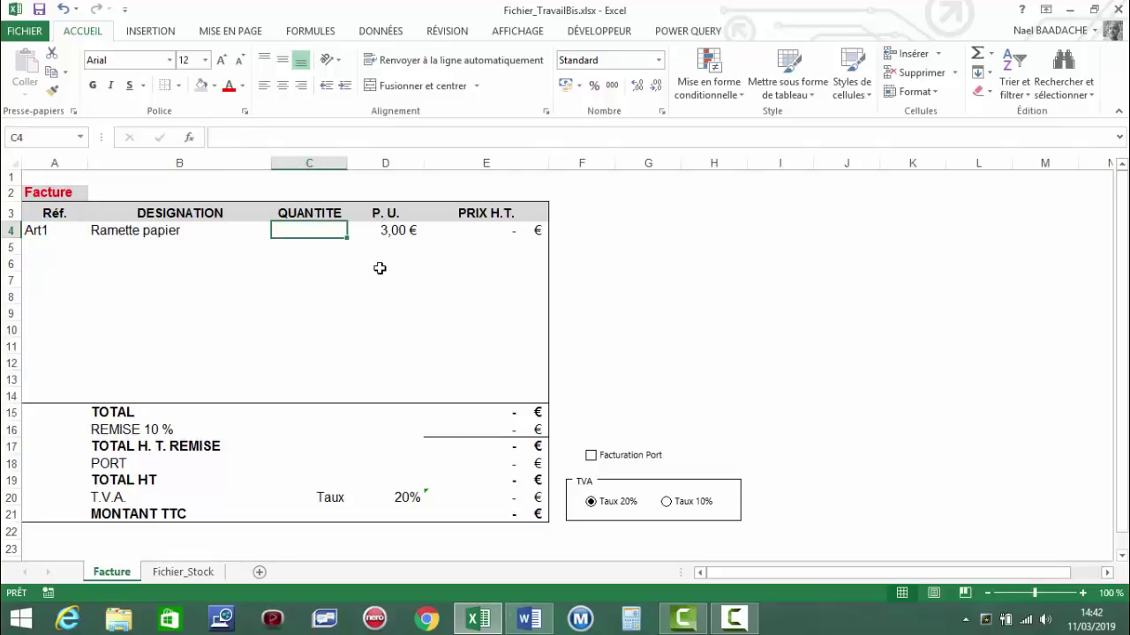
text(61)
key(Return)
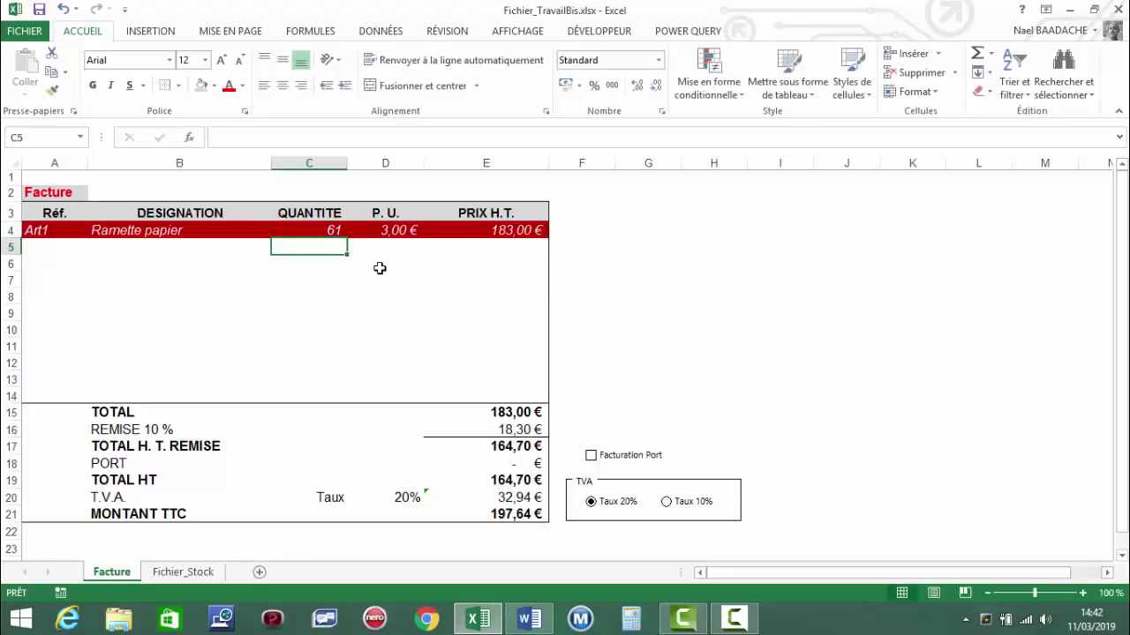
click(332, 325)
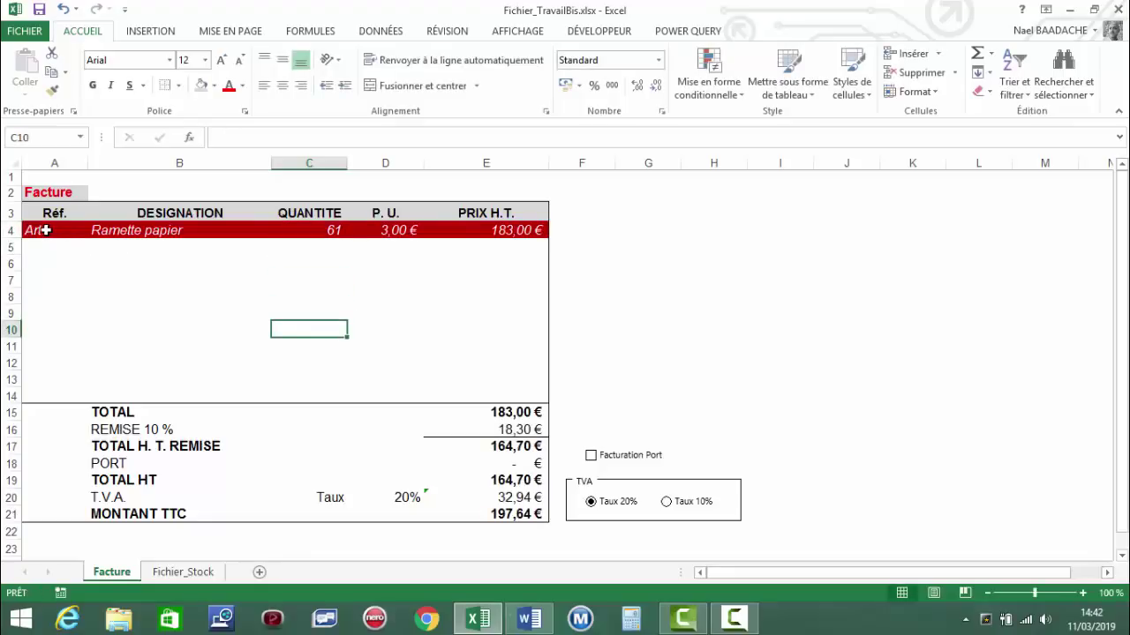
drag(48, 230, 236, 230)
click(243, 278)
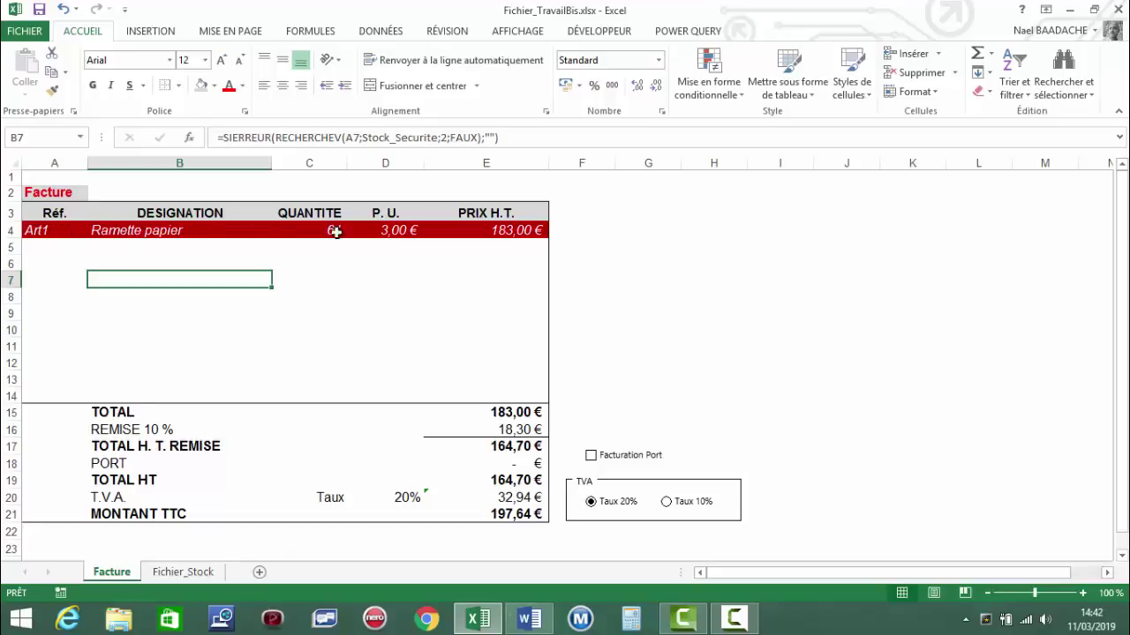
click(249, 257)
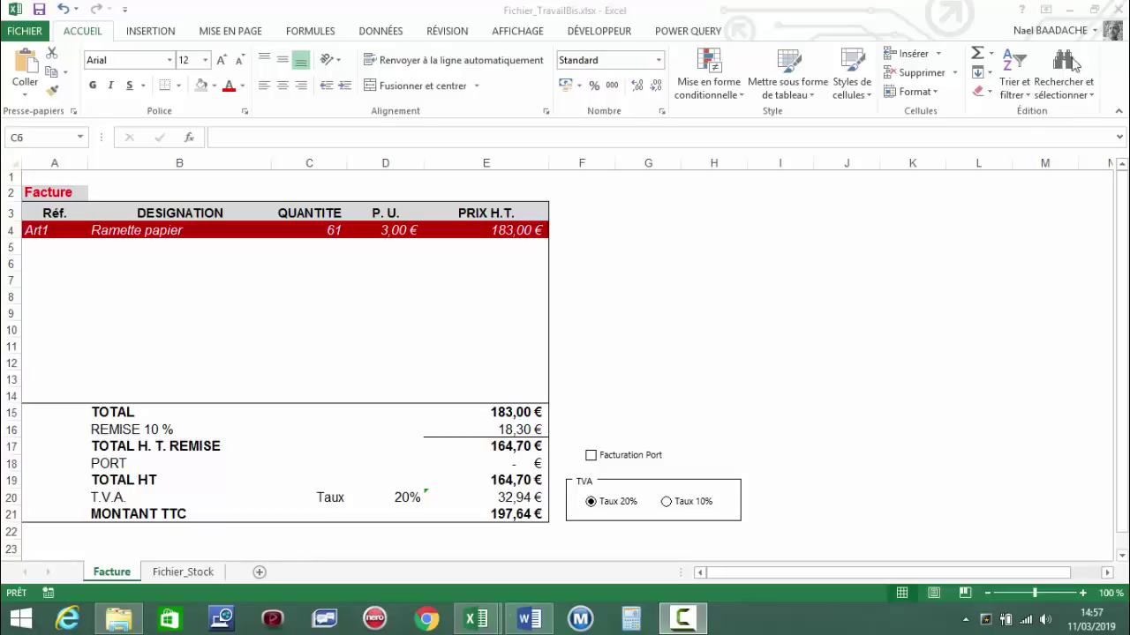
- Save and close the Fichier_TravailBis workbook
click(1119, 11)
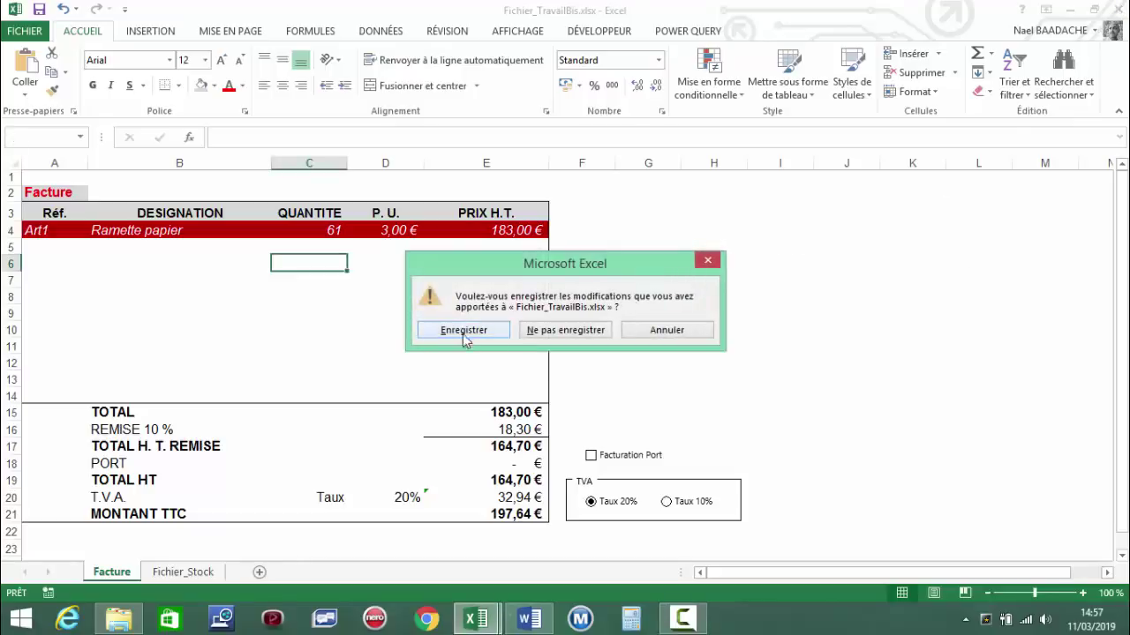
click(466, 332)
click(344, 511)
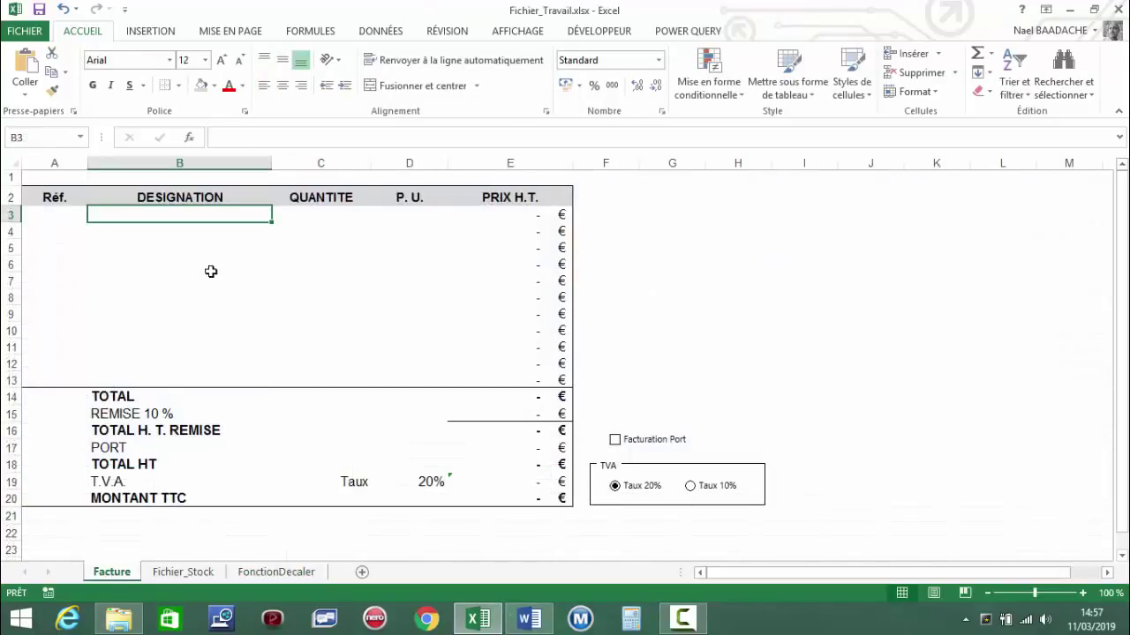
- In Fichier_Travail.xlsx, move from Fichier_Stock to the FonctionDecaler sheet explaining DECALER
drag(48, 216, 47, 269)
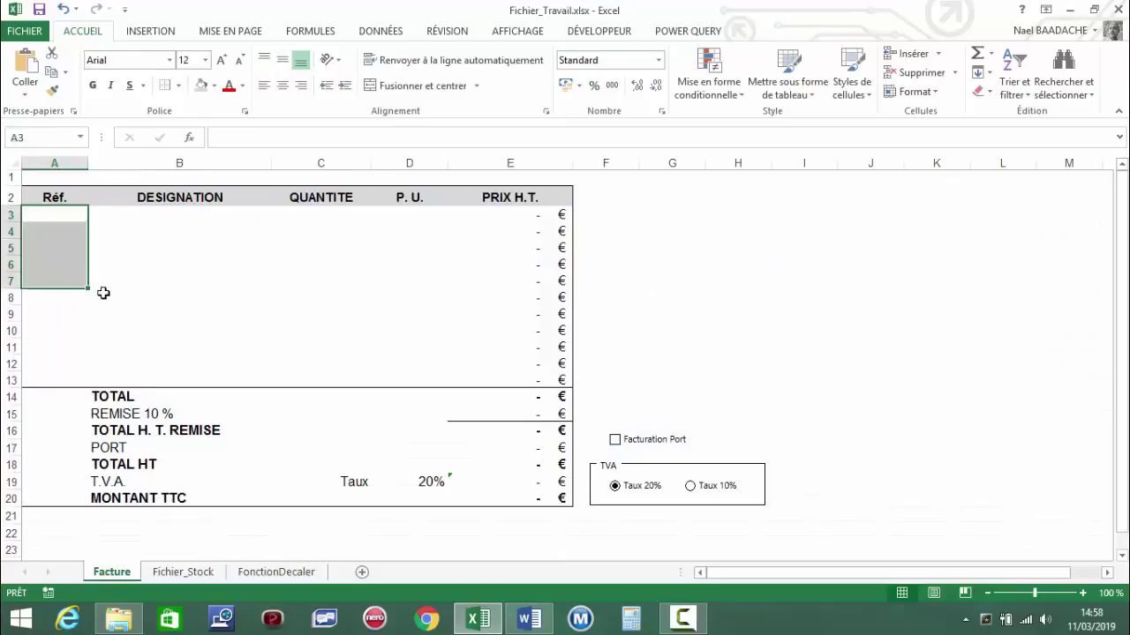
click(146, 269)
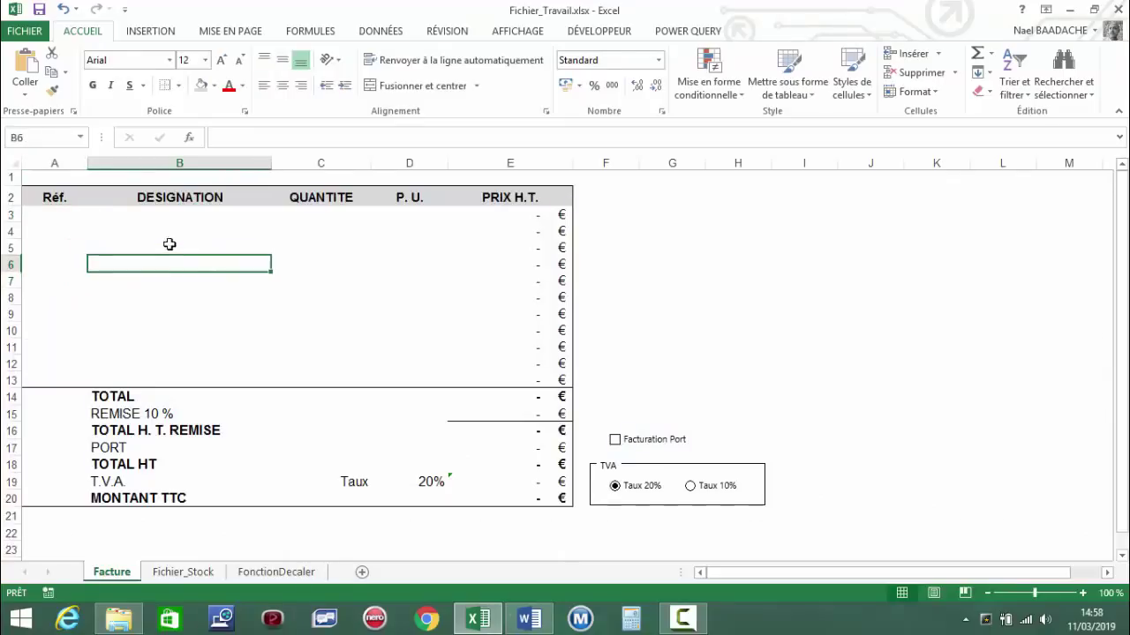
click(189, 572)
click(146, 349)
click(272, 573)
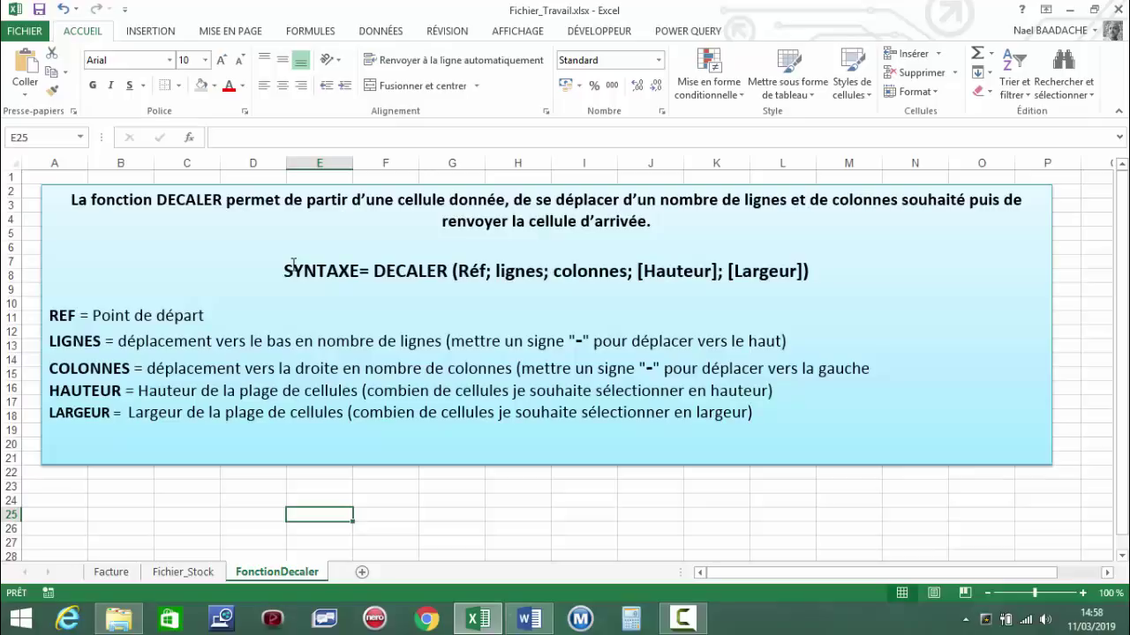
click(172, 573)
click(138, 308)
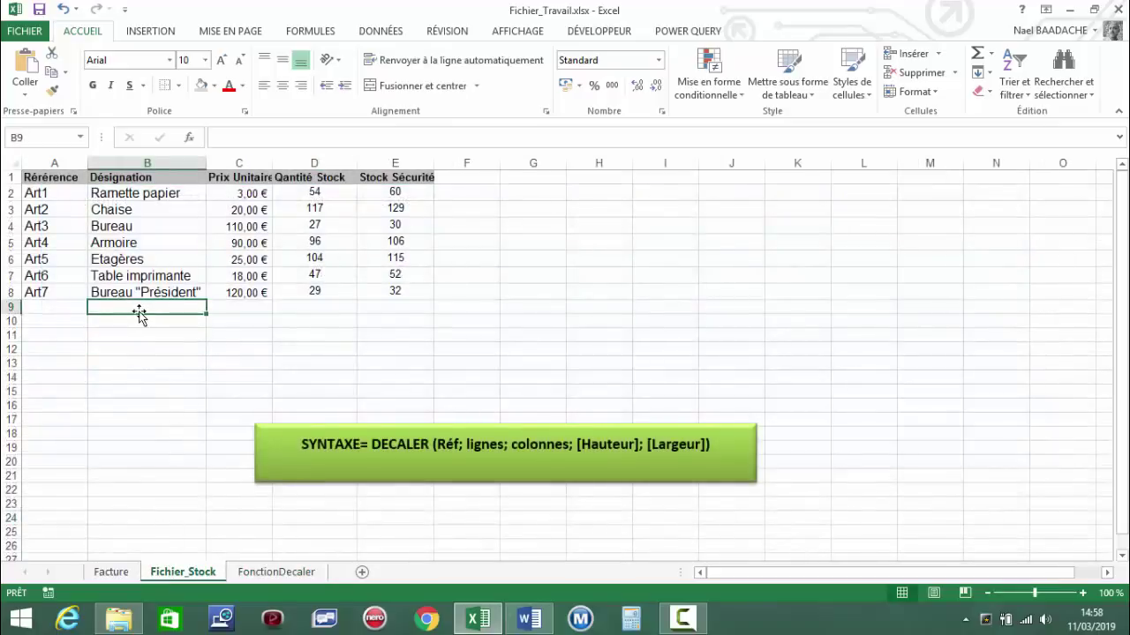
click(146, 249)
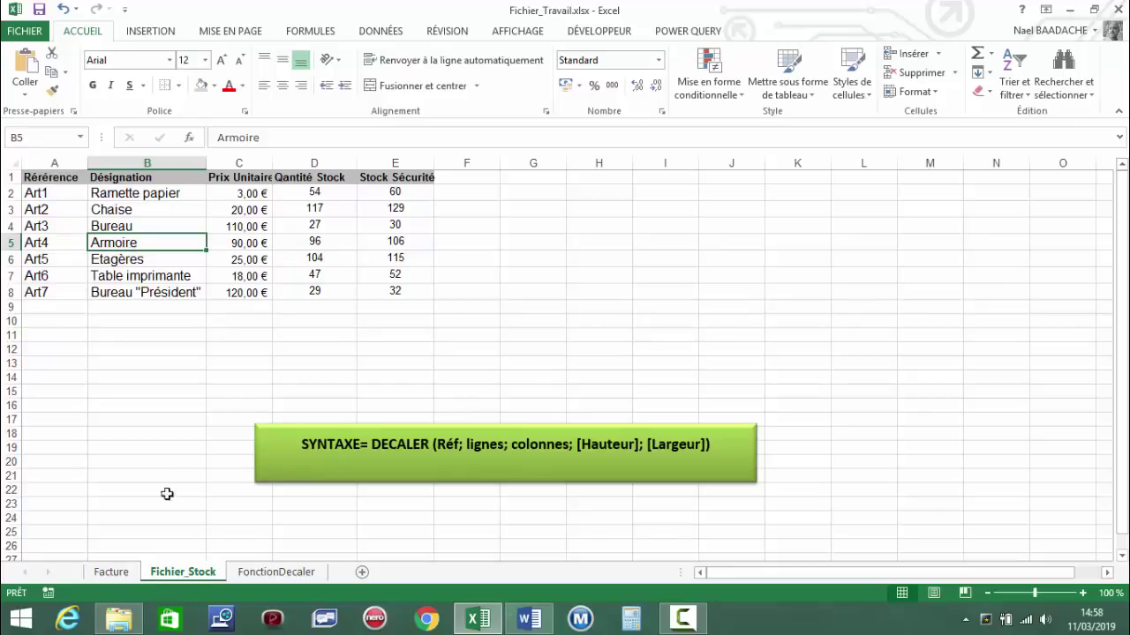
drag(43, 178, 40, 288)
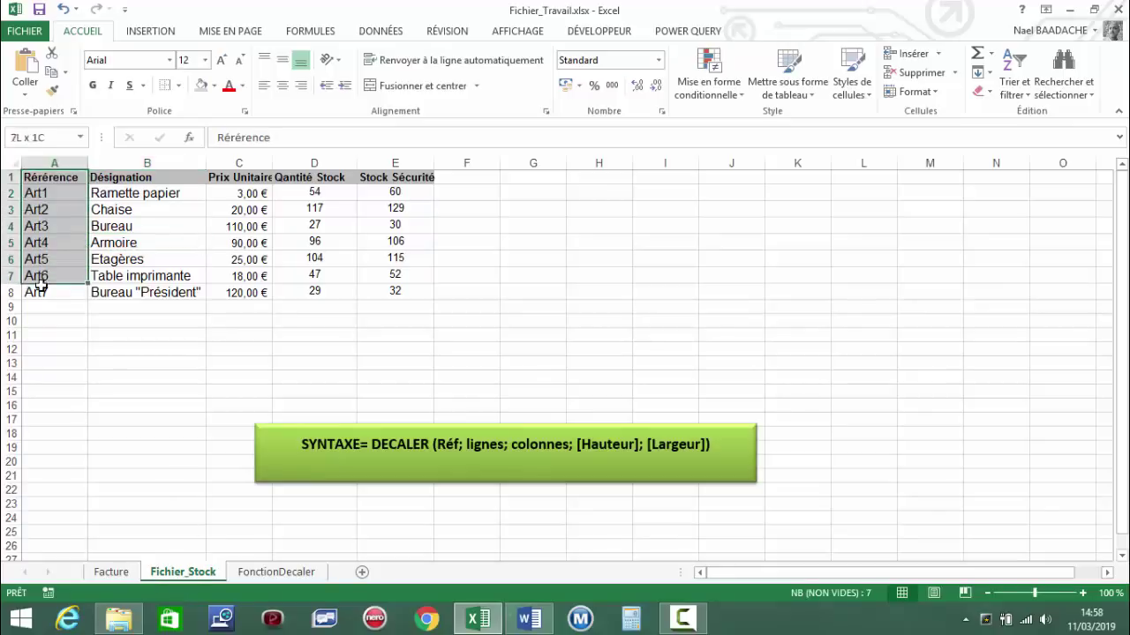
click(51, 211)
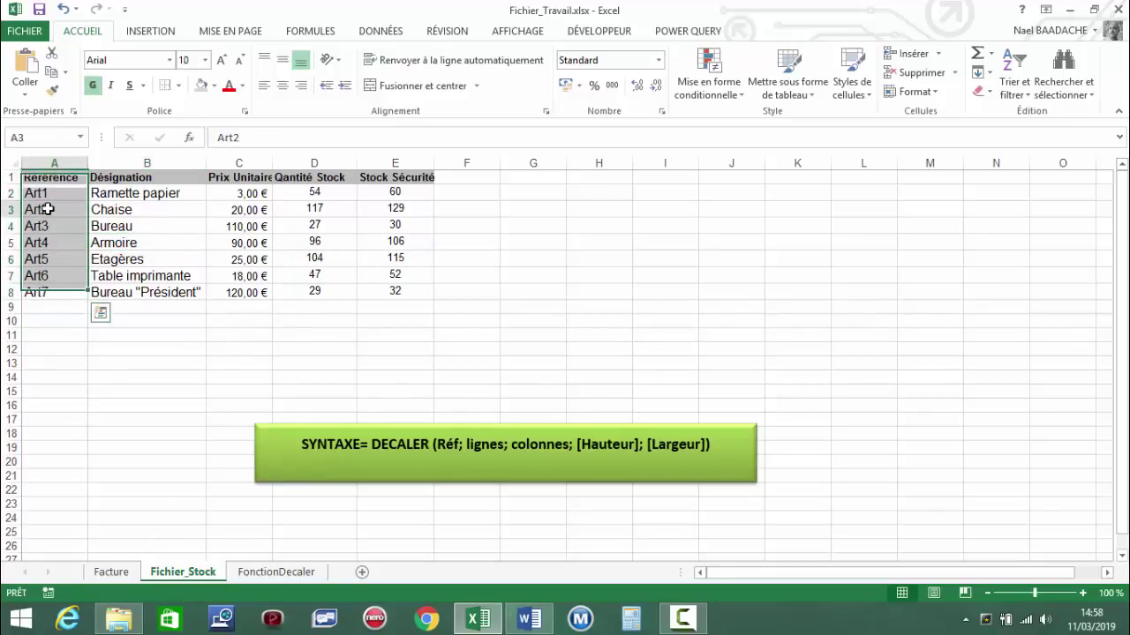
click(123, 189)
click(255, 195)
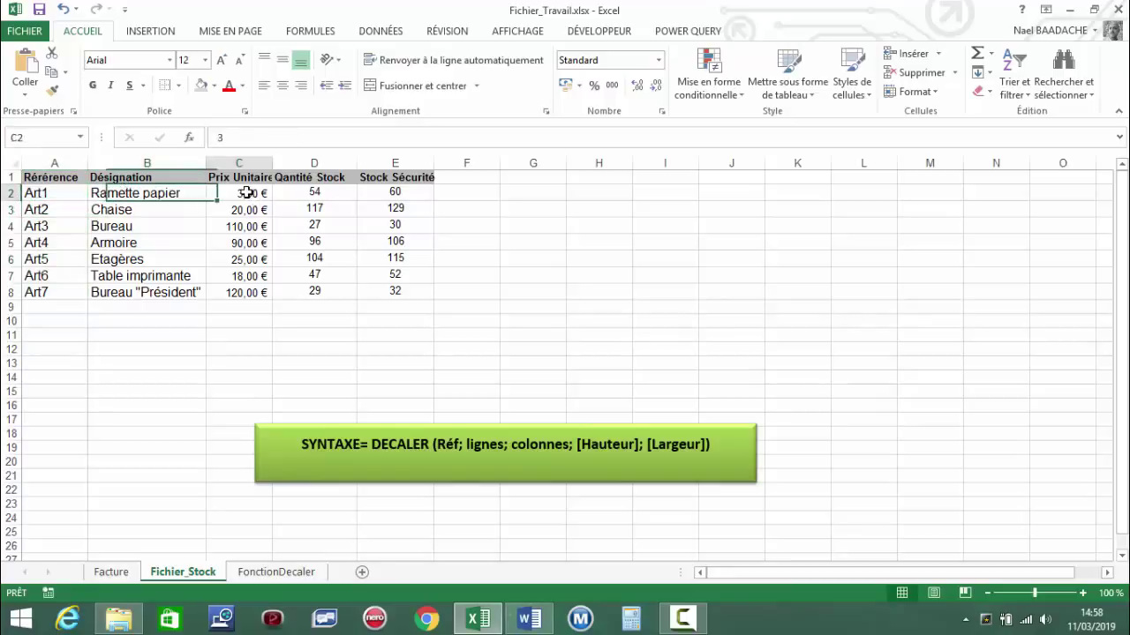
click(316, 193)
click(394, 189)
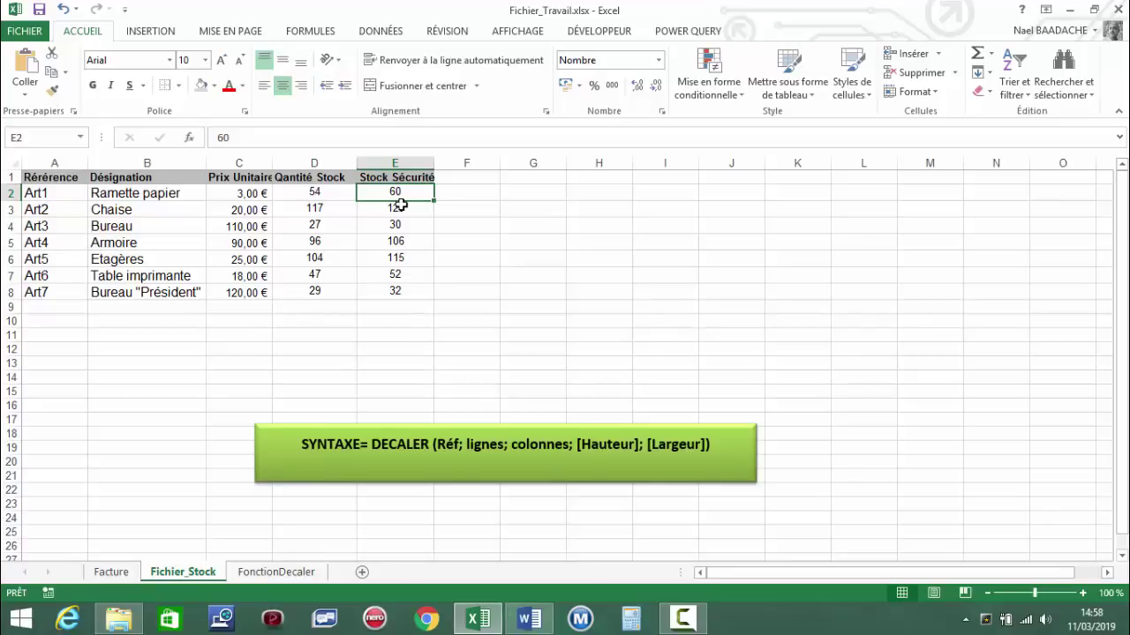
click(57, 177)
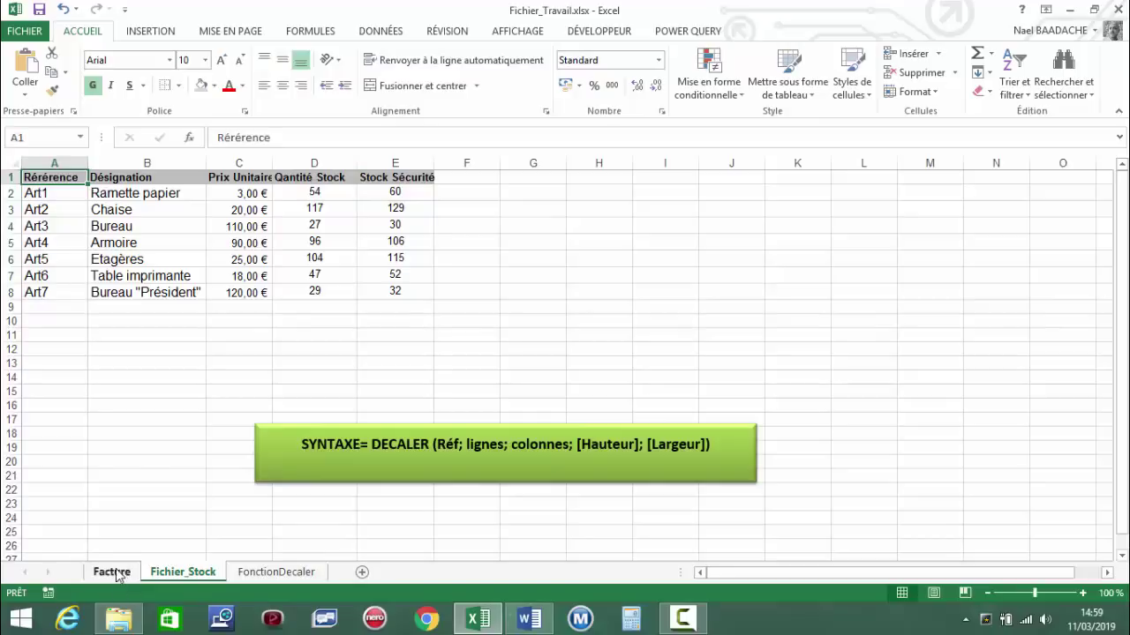
- After checking the invoice reference cells A3:A12, name the Fichier_Stock range A1:A8 'Reference'
click(111, 572)
drag(57, 213, 53, 365)
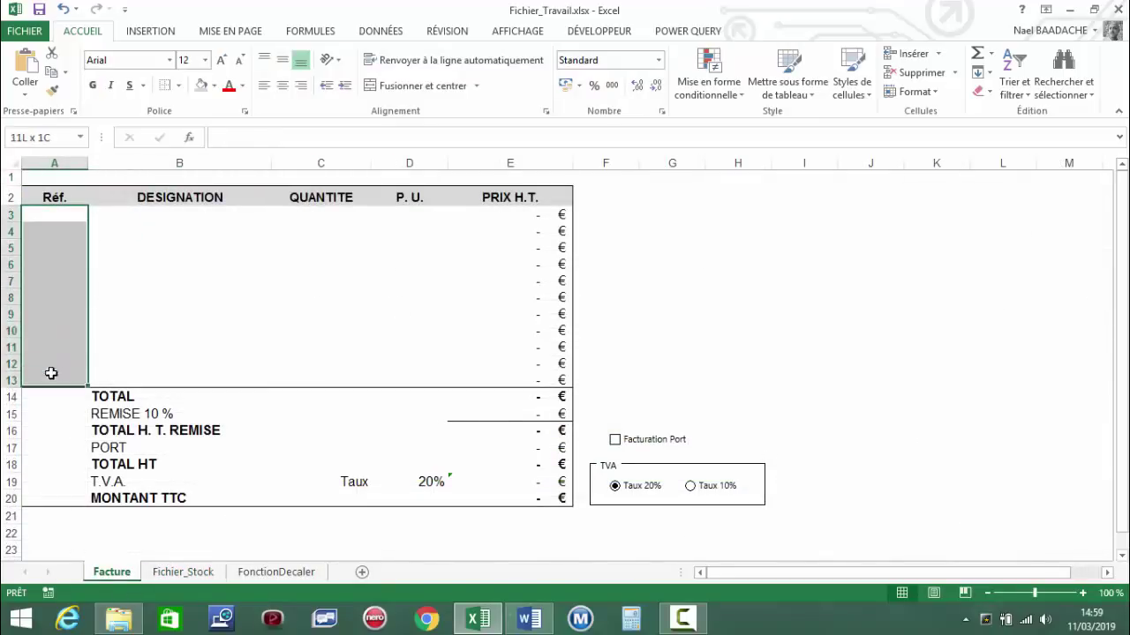
click(183, 572)
drag(44, 177, 45, 293)
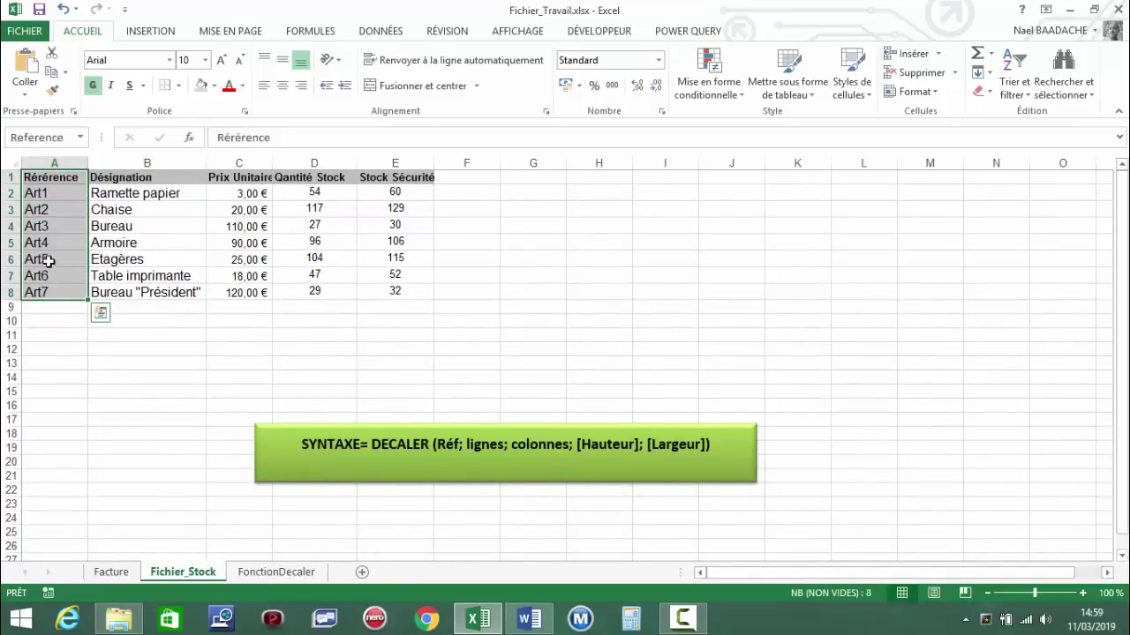
click(64, 137)
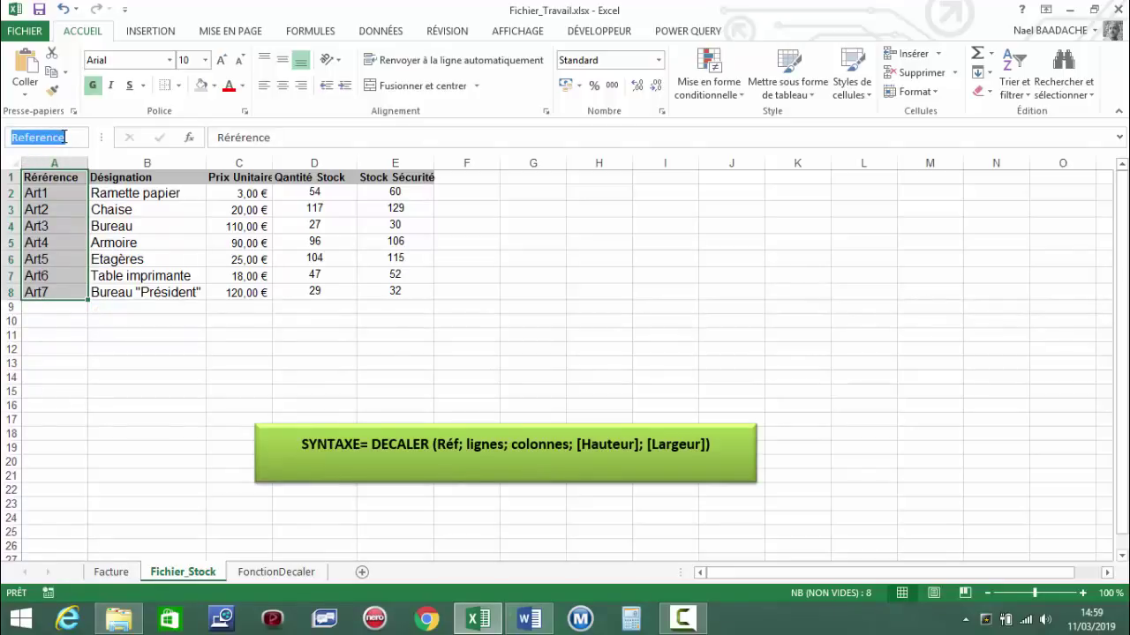
text(R)
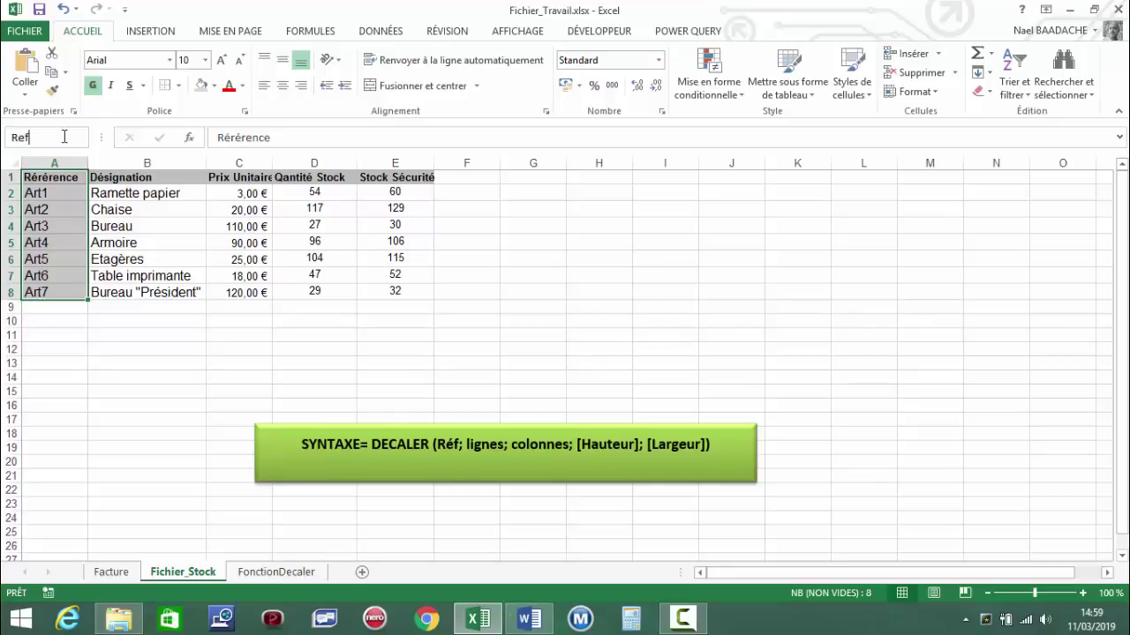
key(Return)
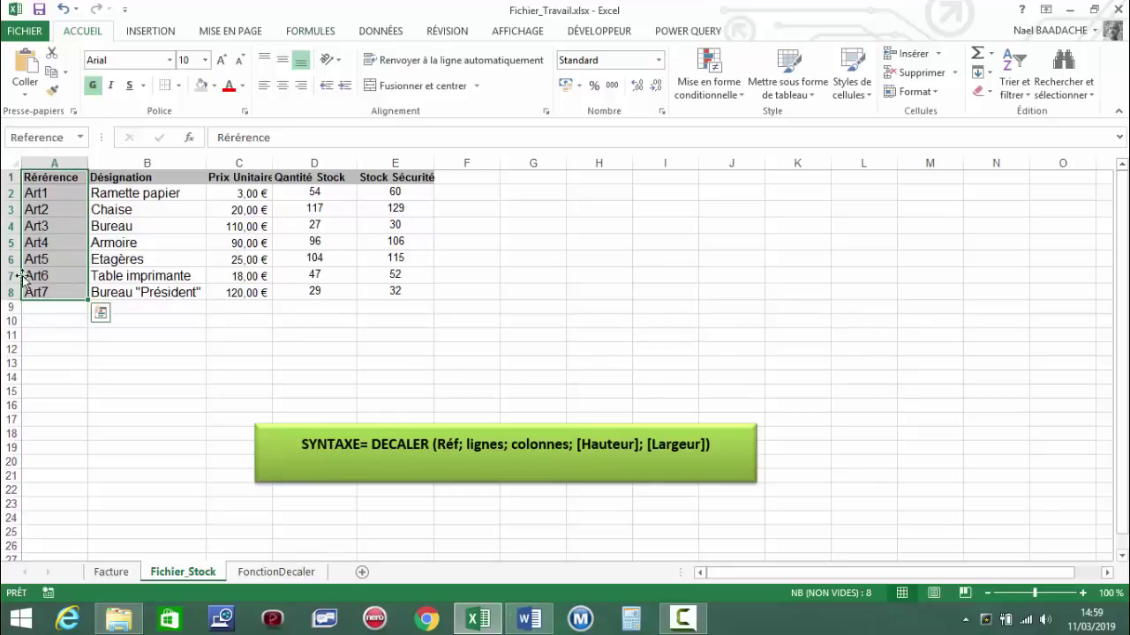
- Look over the cells below the reference list and the Facture sheet, then show the Formules tools
click(54, 240)
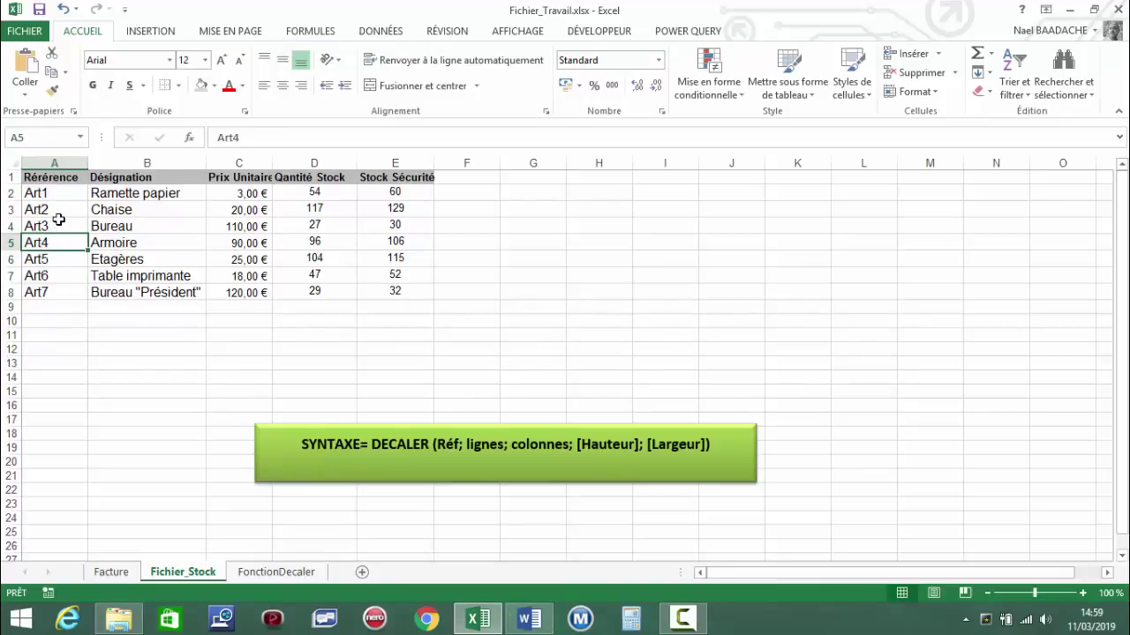
key(ctrl+c)
click(41, 310)
key(Escape)
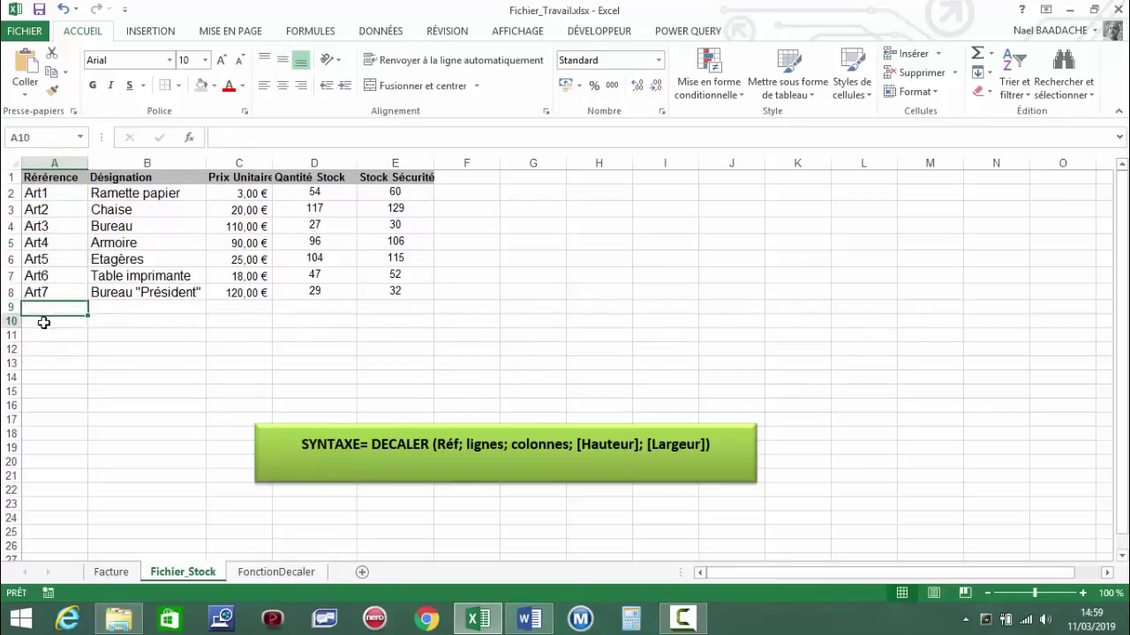
click(43, 338)
click(48, 306)
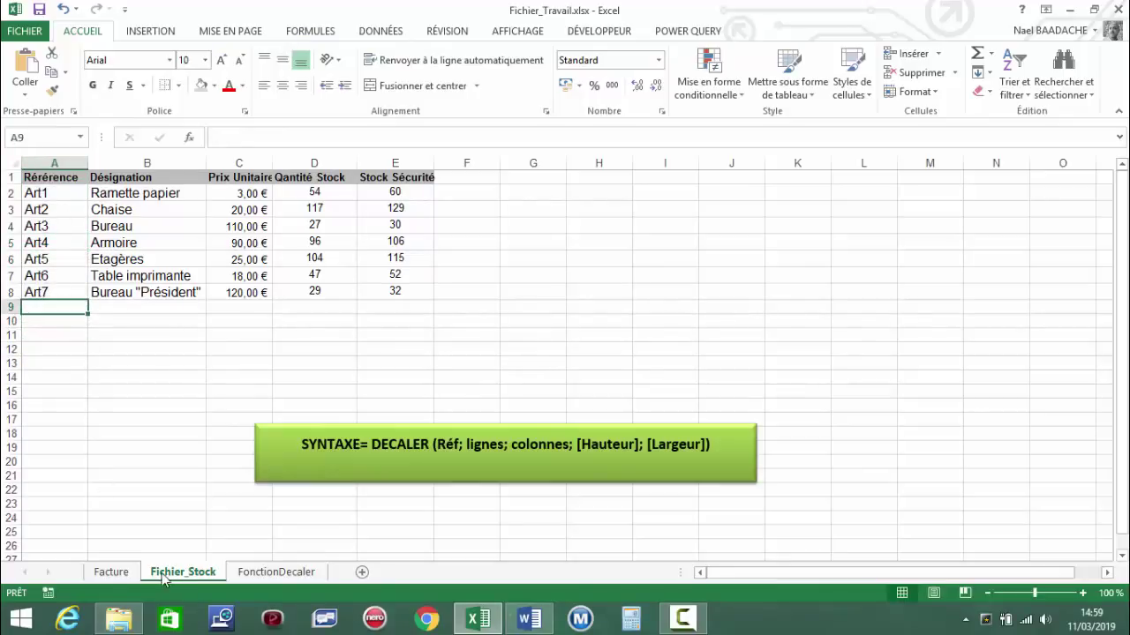
click(112, 572)
click(59, 215)
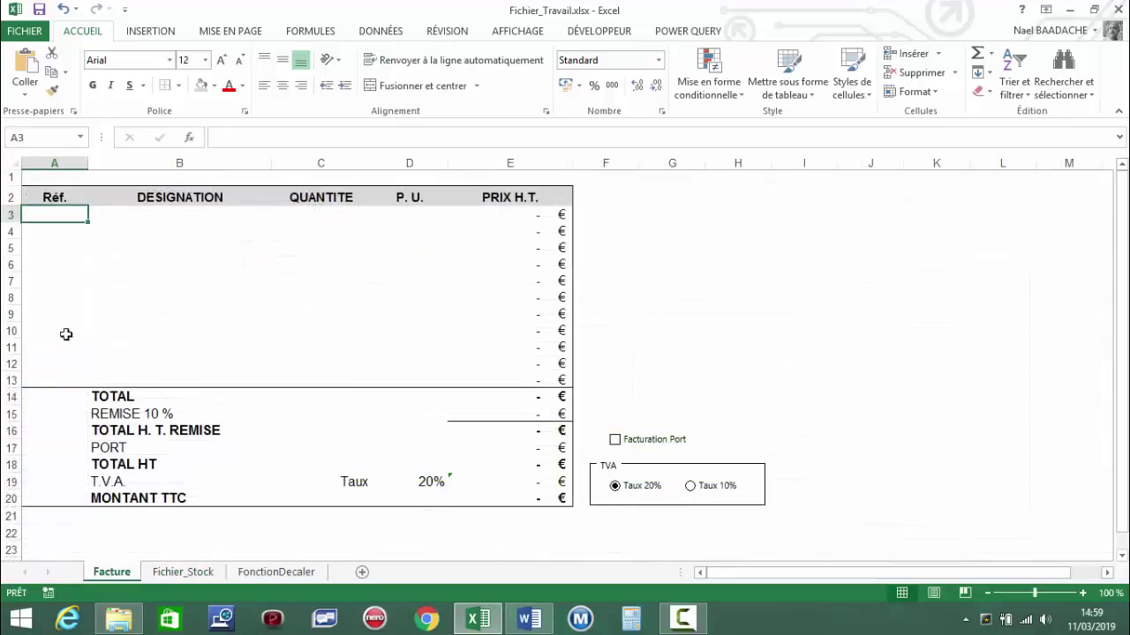
click(183, 572)
click(48, 213)
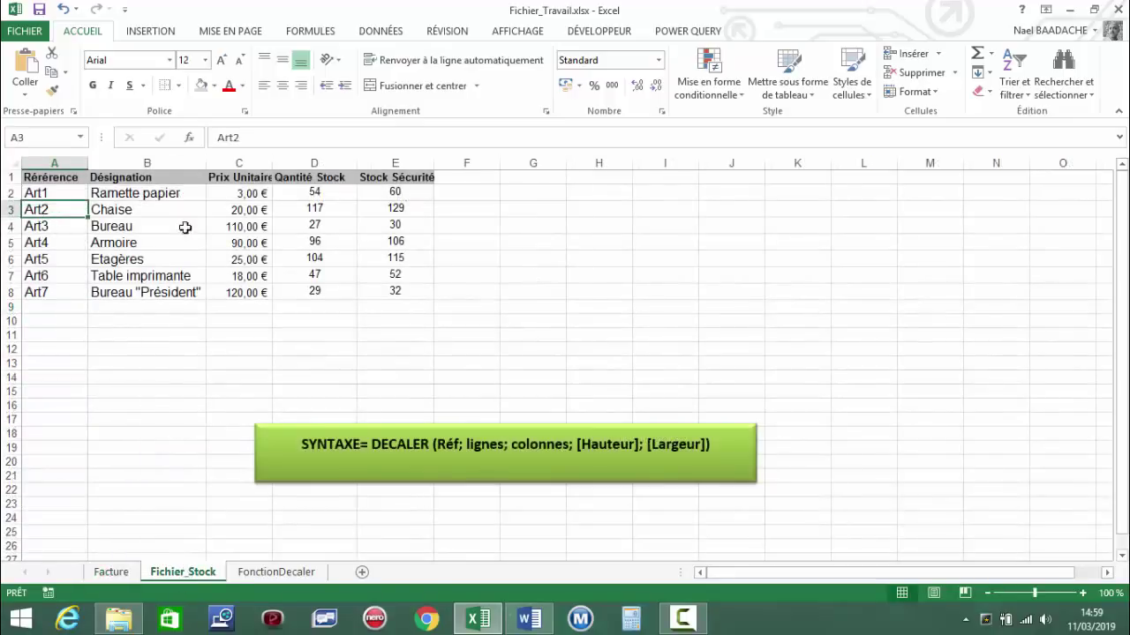
click(320, 33)
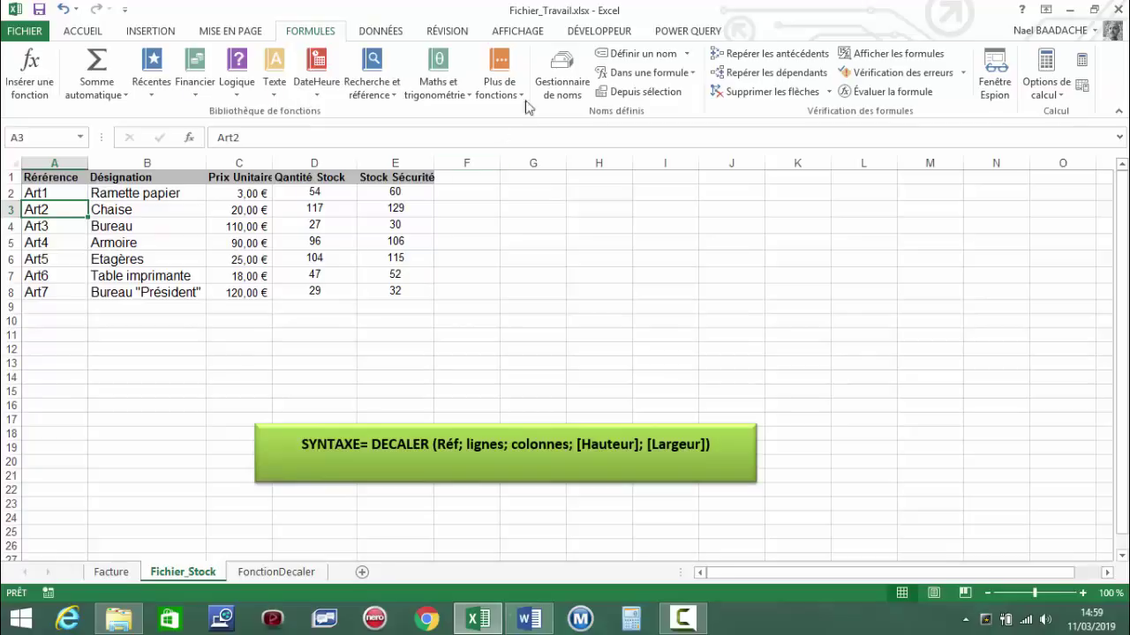
- In the Name Manager, start rewriting Reference as =DECALER(Fichier_Stock!$A$2;;;NBVAL(
click(562, 75)
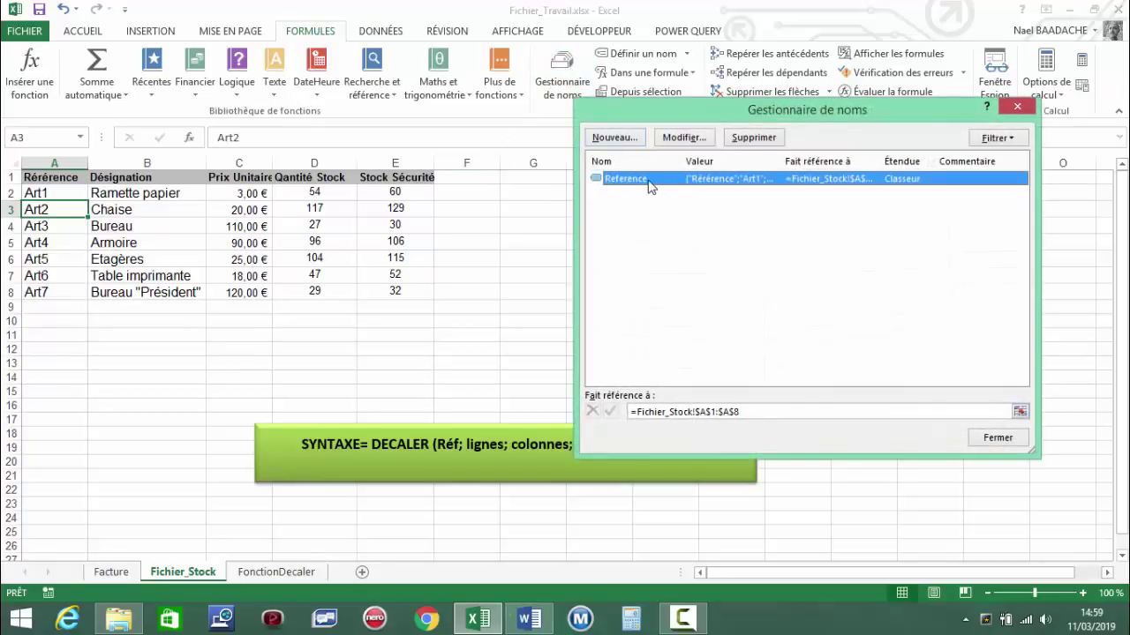
click(761, 412)
key(BackSpace)
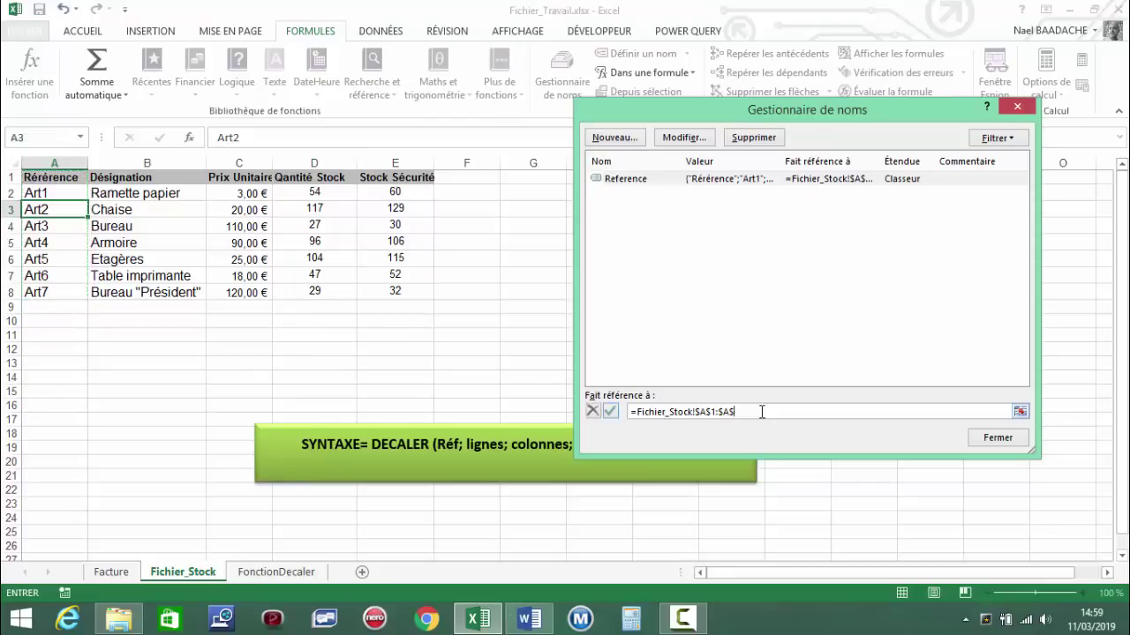
key(BackSpace)
key(BackSpace)
key(BackSpace)
text(=DECALER)
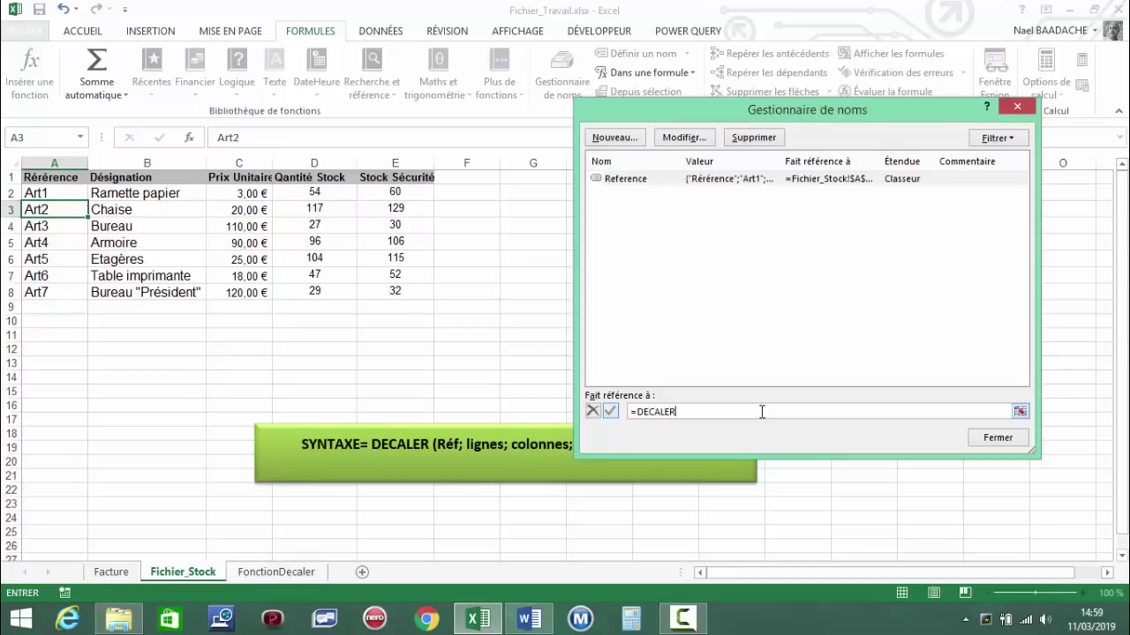
text(()
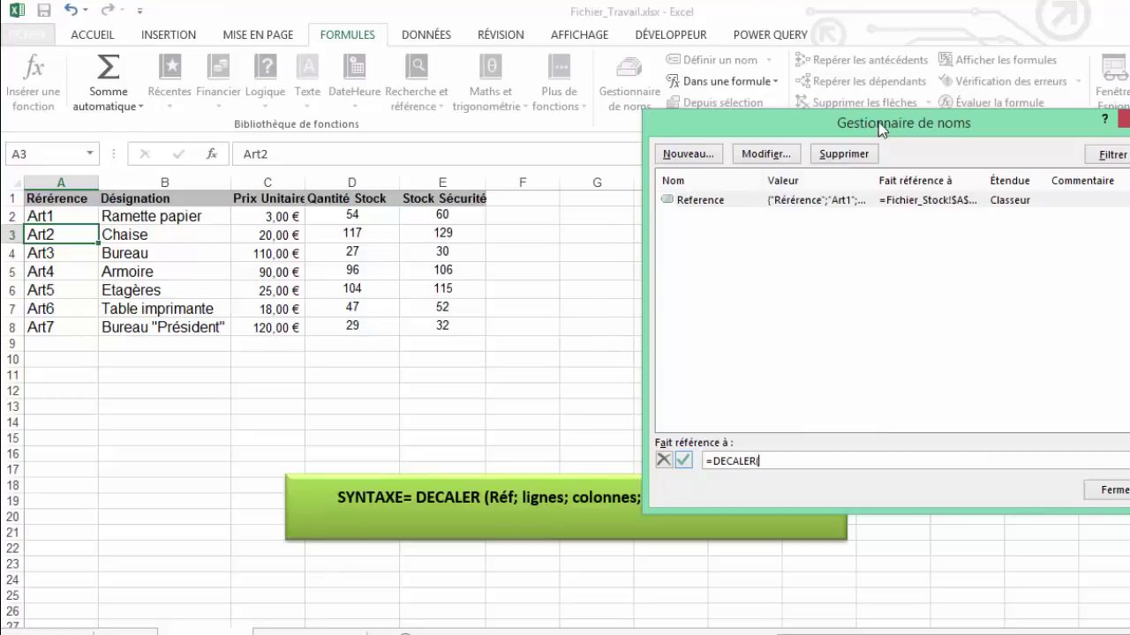
drag(862, 124, 941, 101)
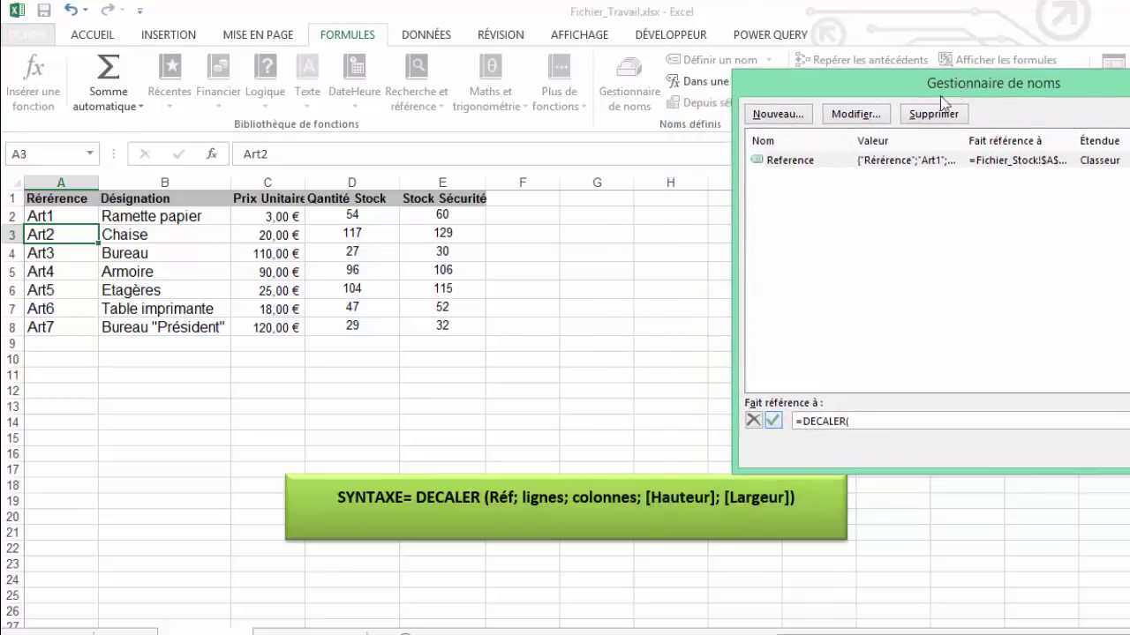
click(60, 215)
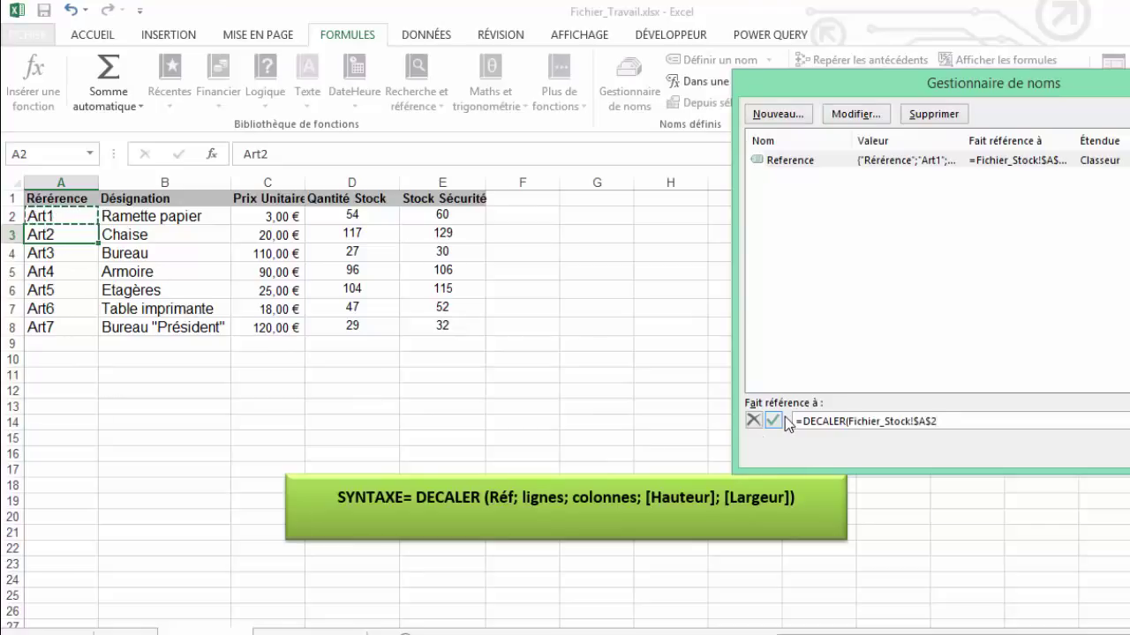
text(;;;NBVAL()
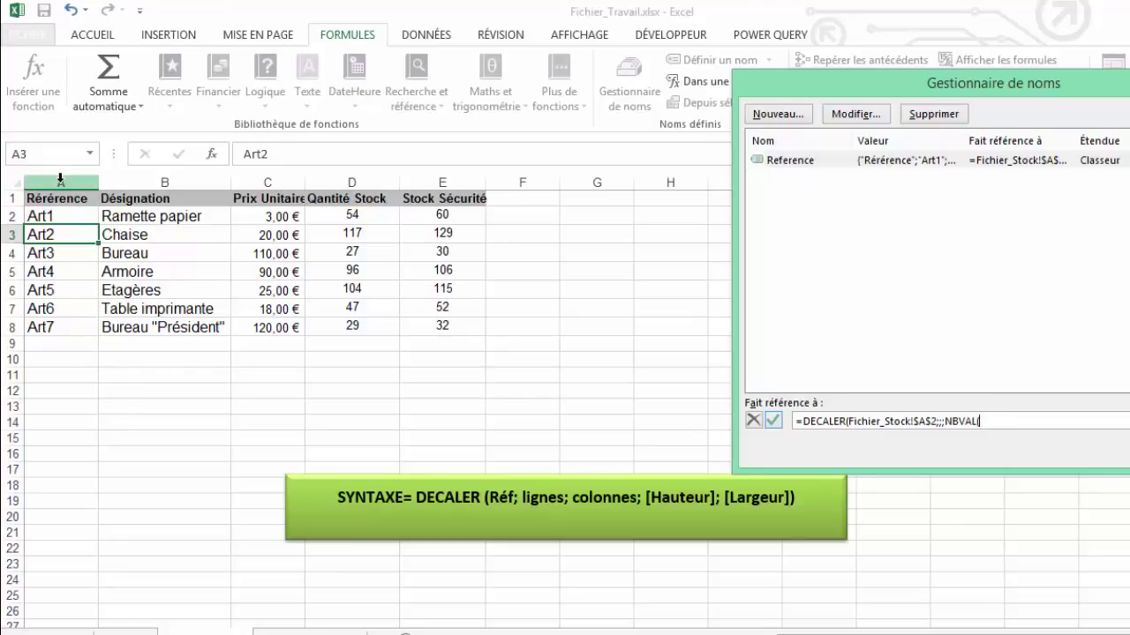
- Finish Reference as =DECALER(Fichier_Stock!$A$2;;;NBVAL(Fichier_Stock!$A:$A)-1), verifying it covers A2:A8
click(60, 179)
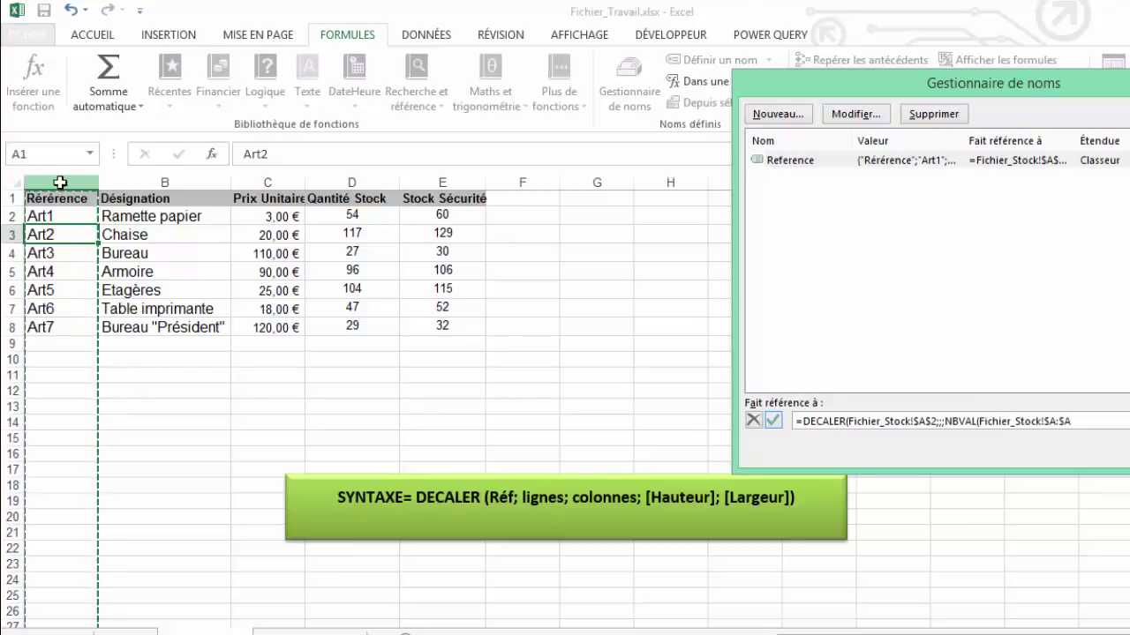
text())
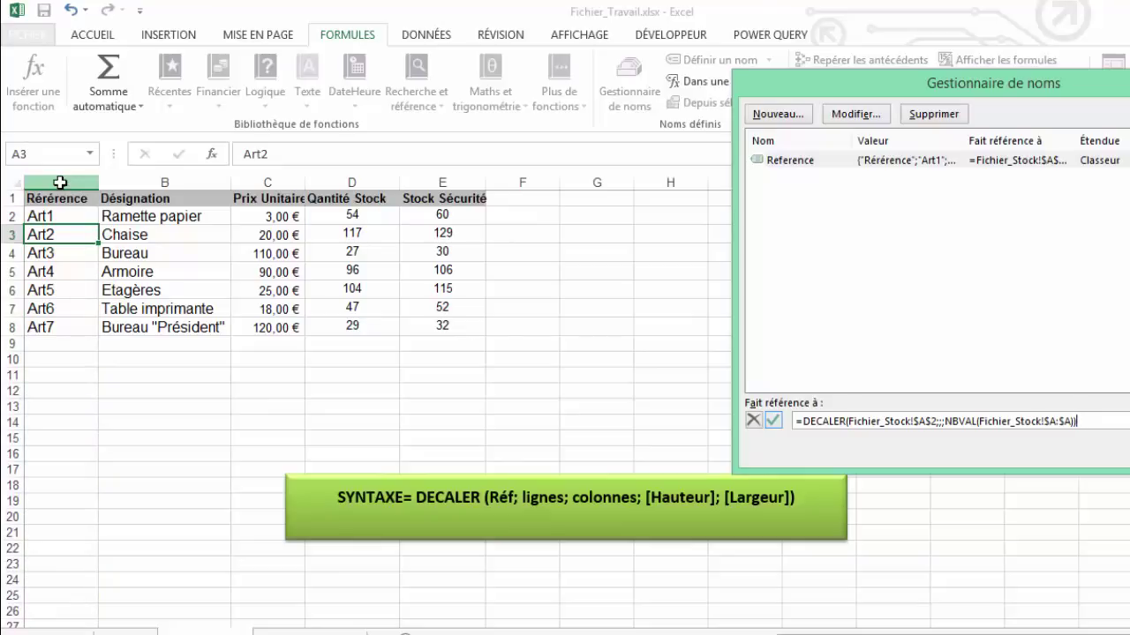
click(773, 421)
click(870, 421)
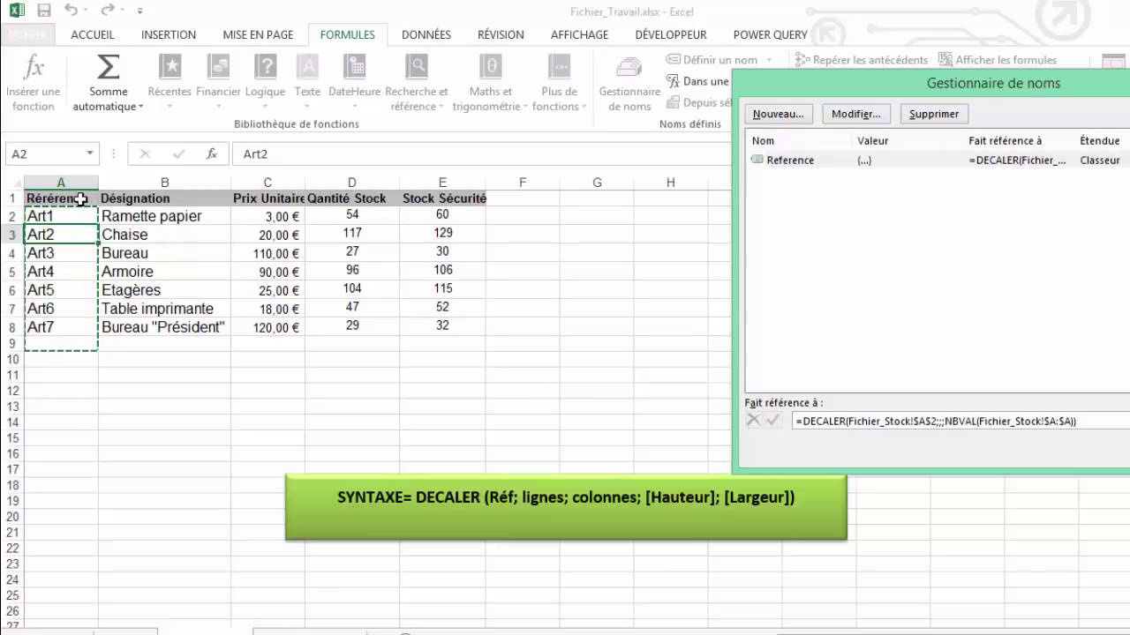
click(1074, 421)
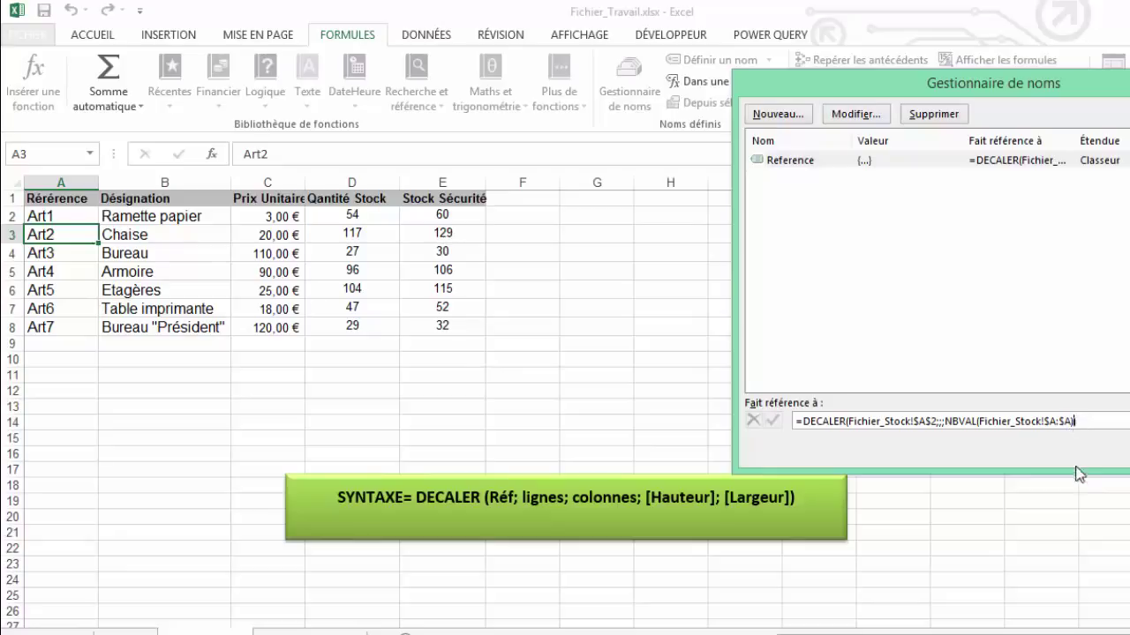
text(-1))
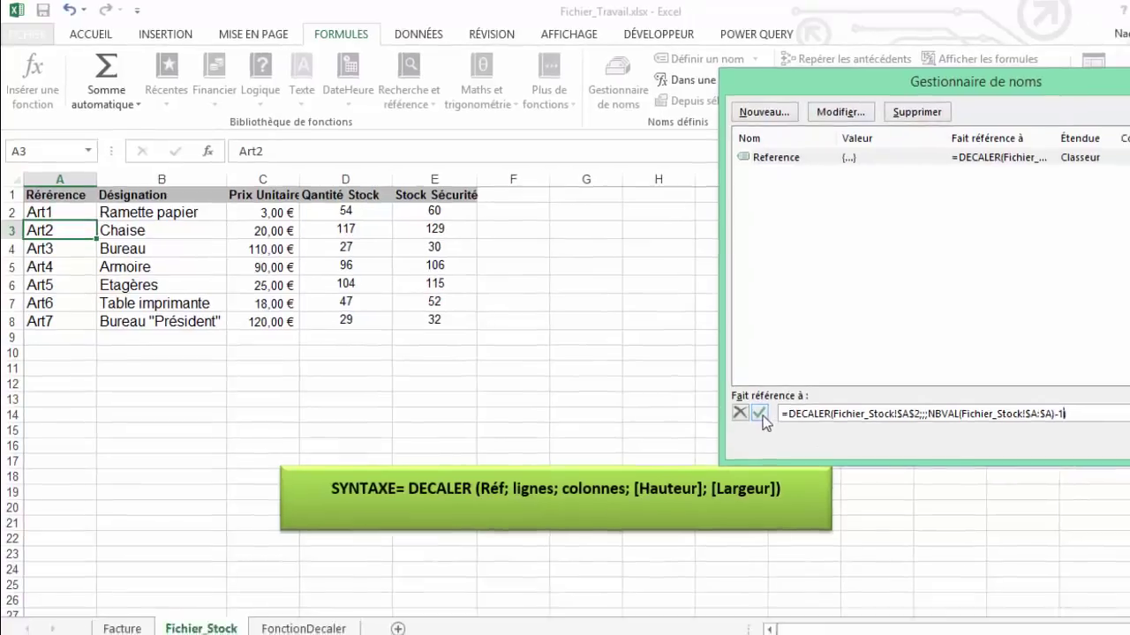
click(773, 421)
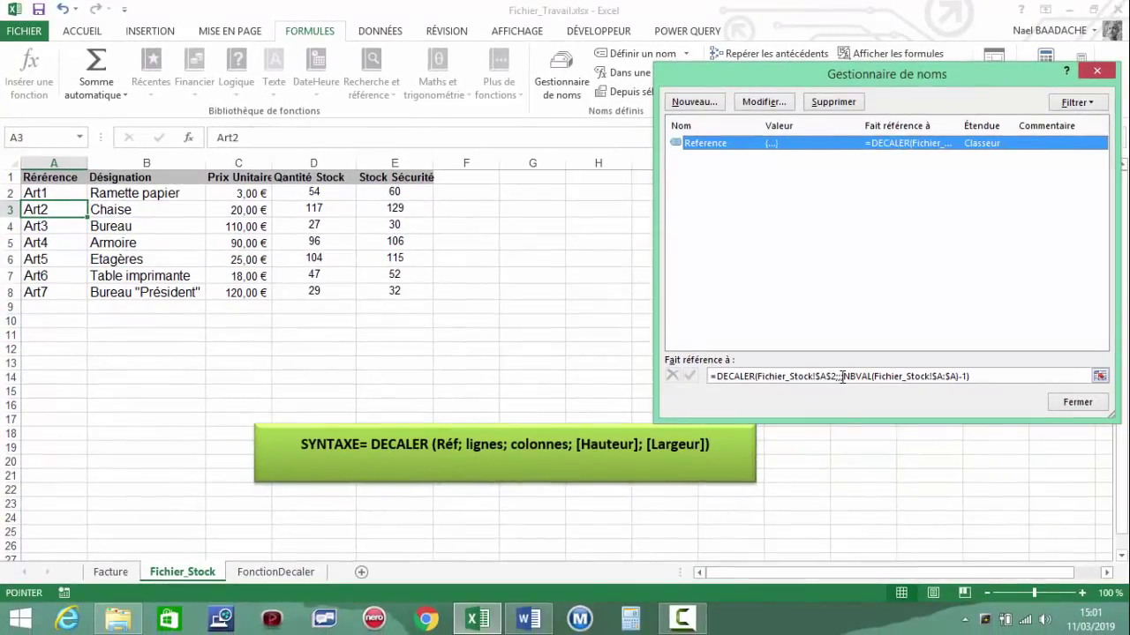
click(842, 376)
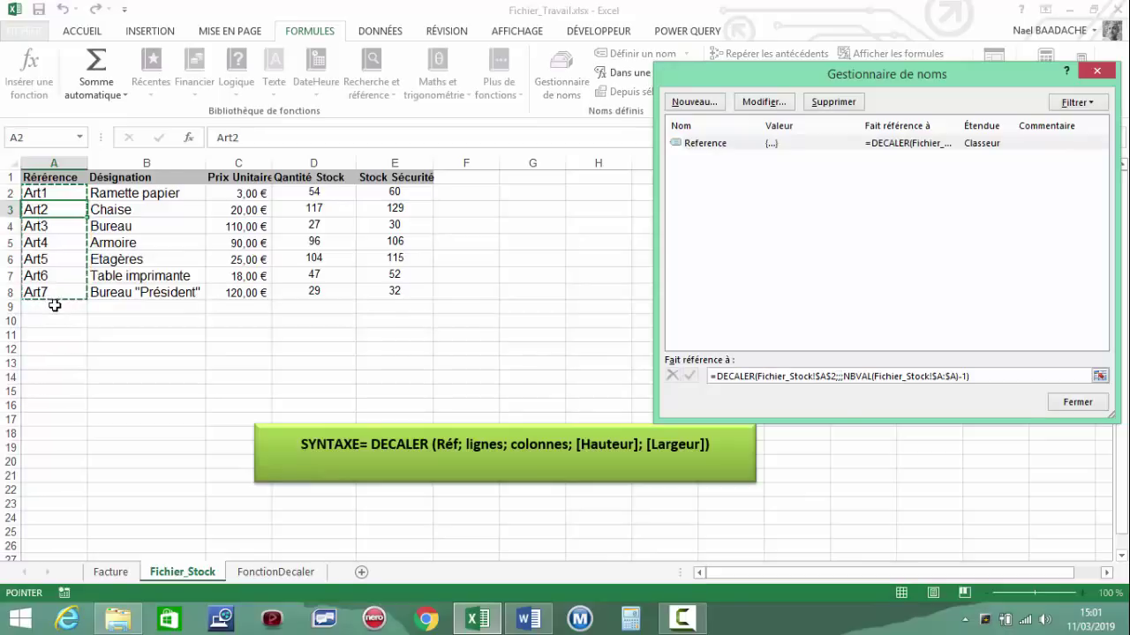
click(1056, 400)
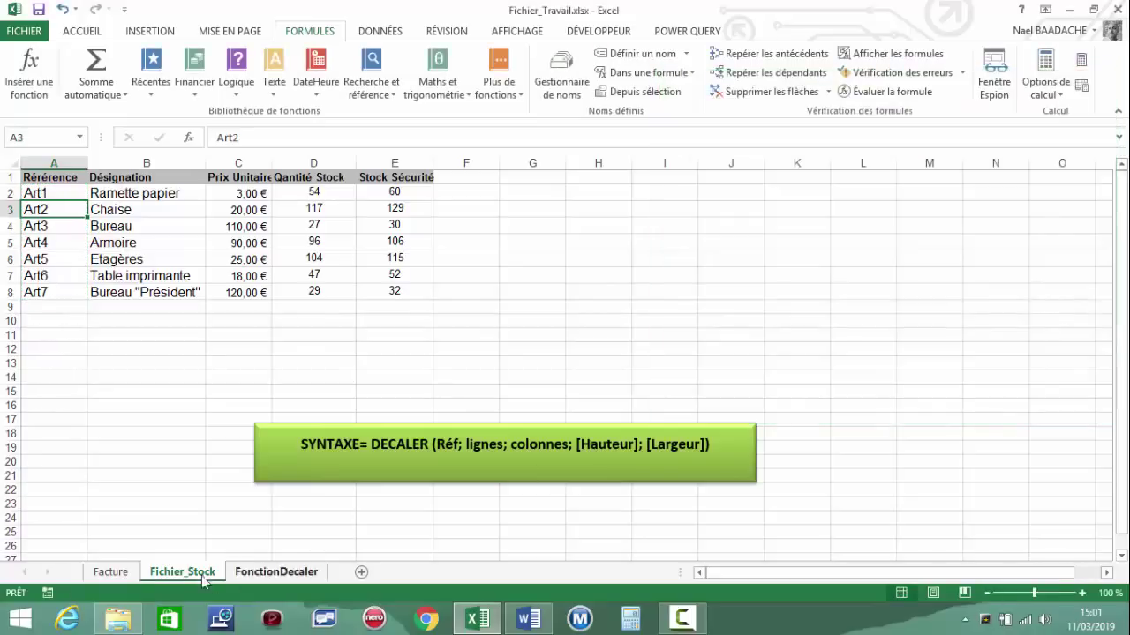
- Give Facture cells A3:A13 a list data validation with source =Reference
click(111, 572)
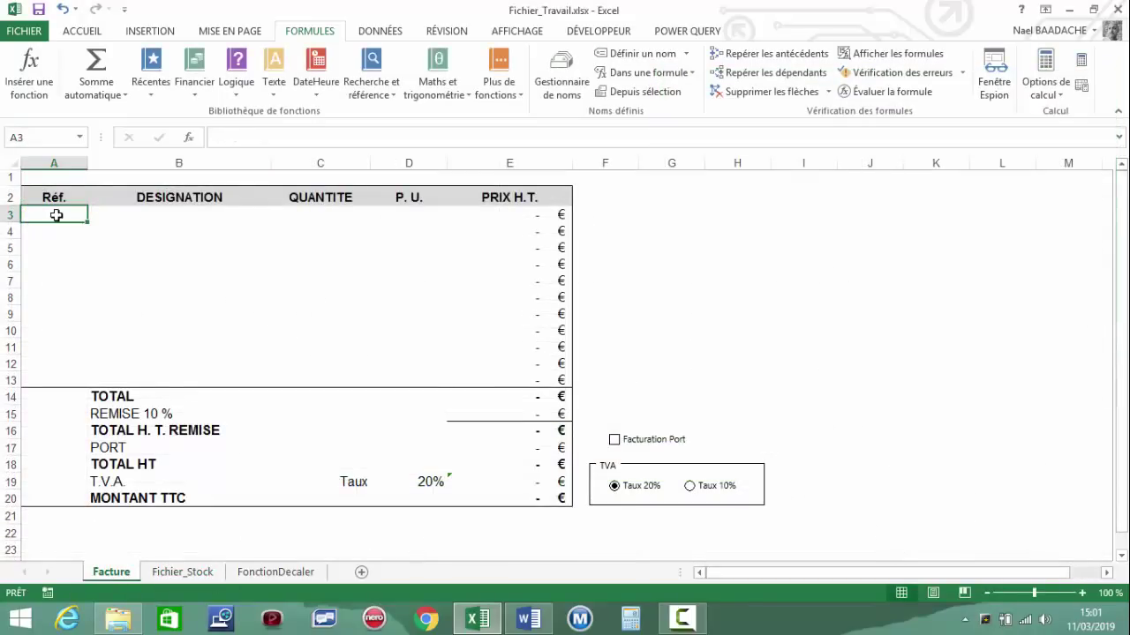
drag(55, 214, 58, 368)
drag(57, 380, 57, 378)
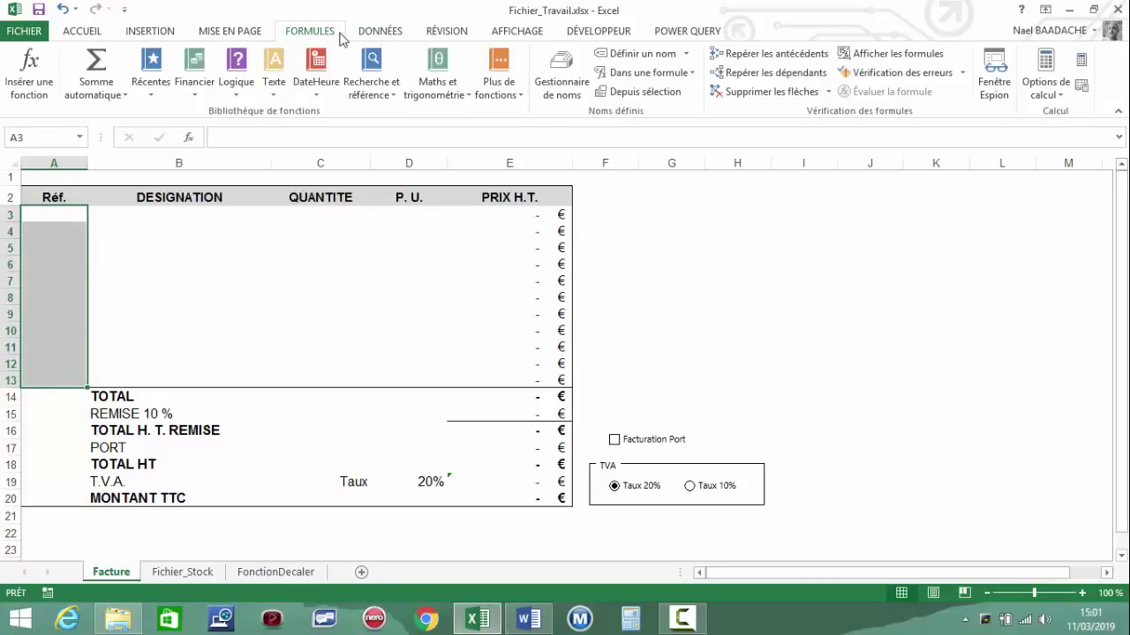
click(380, 31)
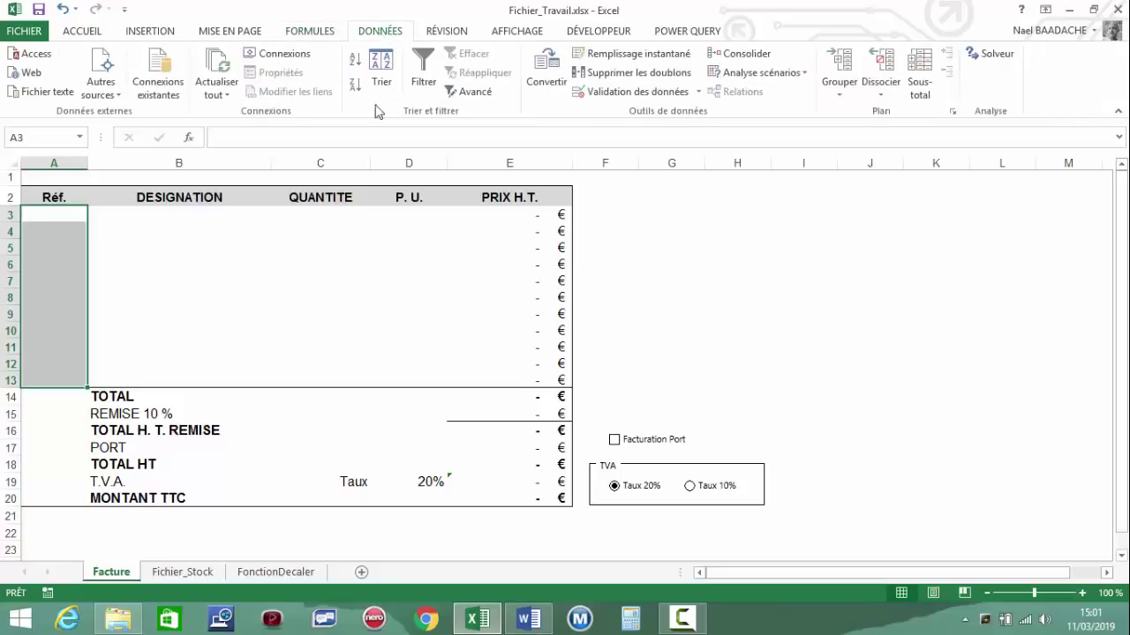
click(654, 94)
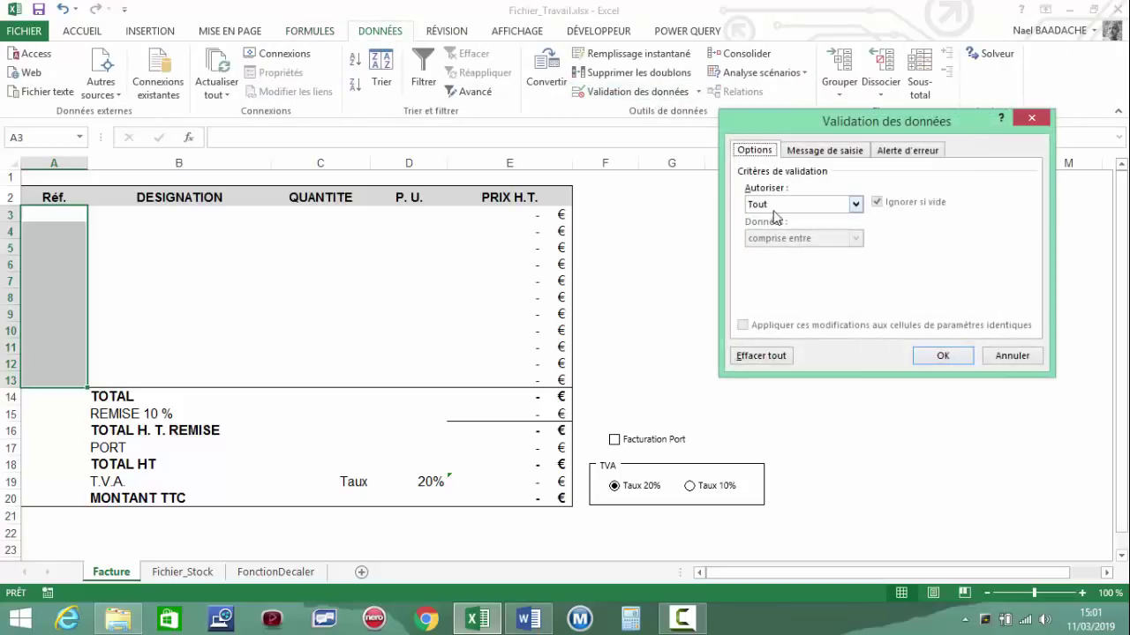
click(855, 204)
click(774, 253)
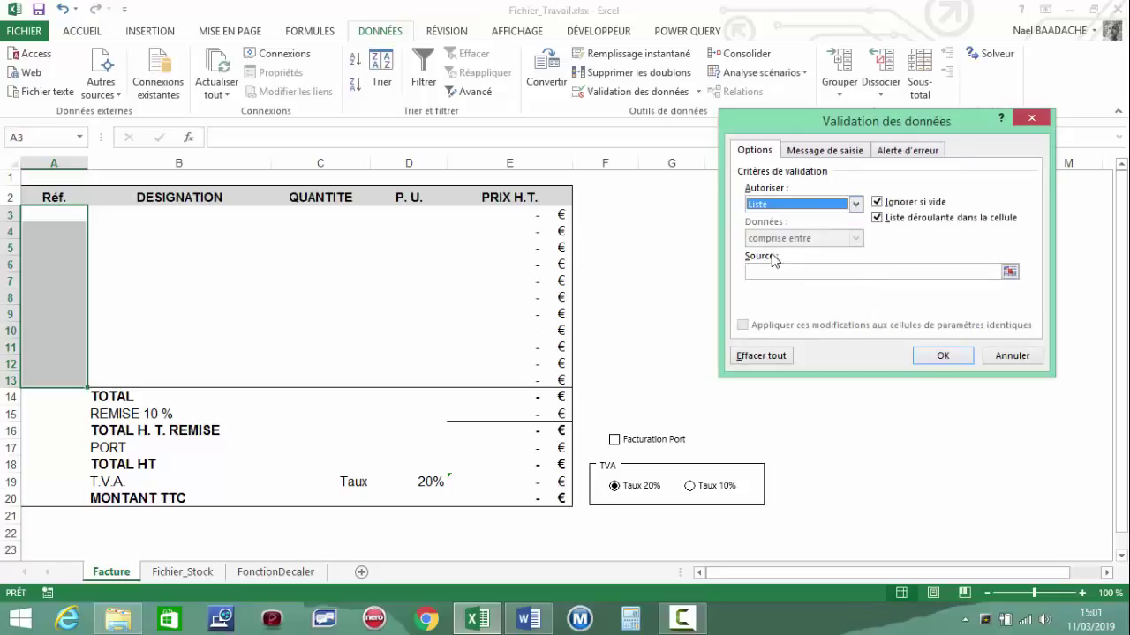
click(769, 269)
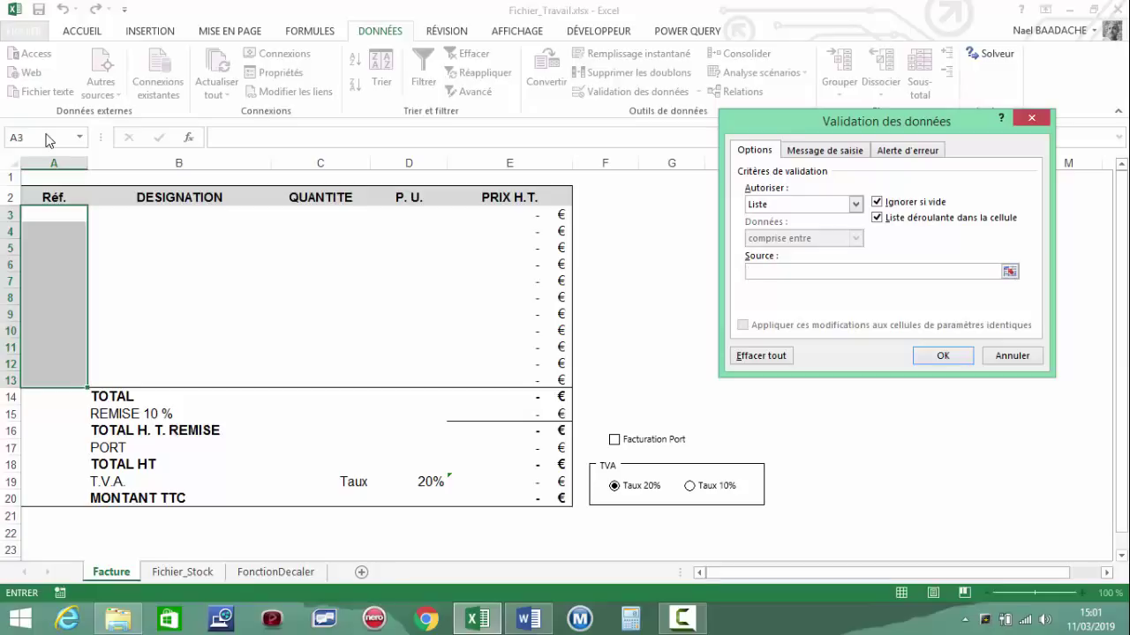
click(323, 30)
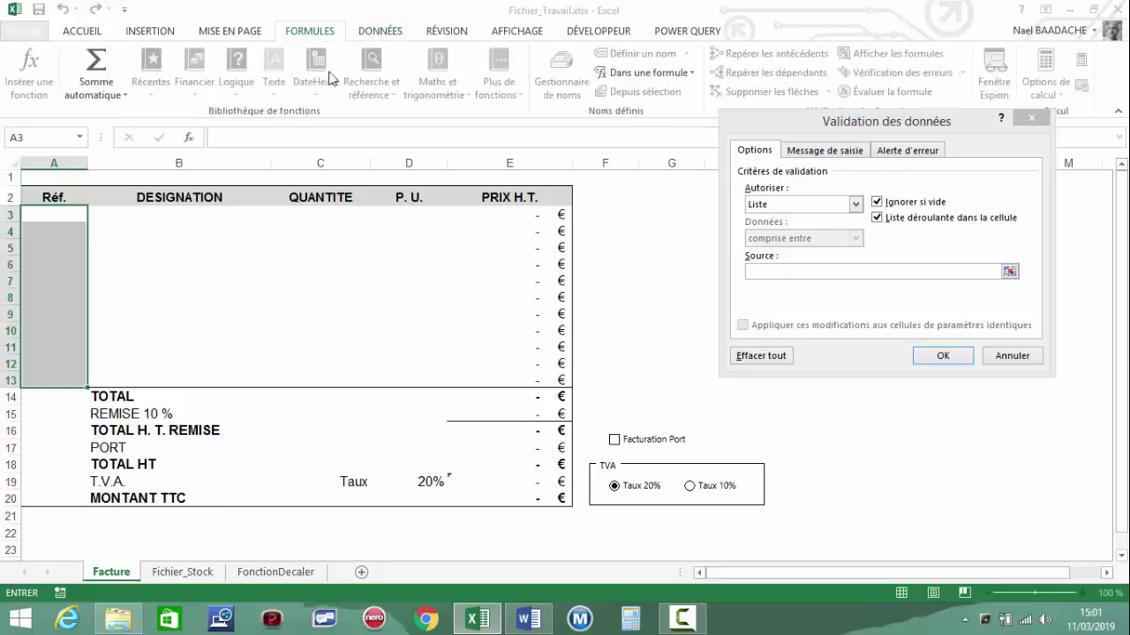
click(649, 73)
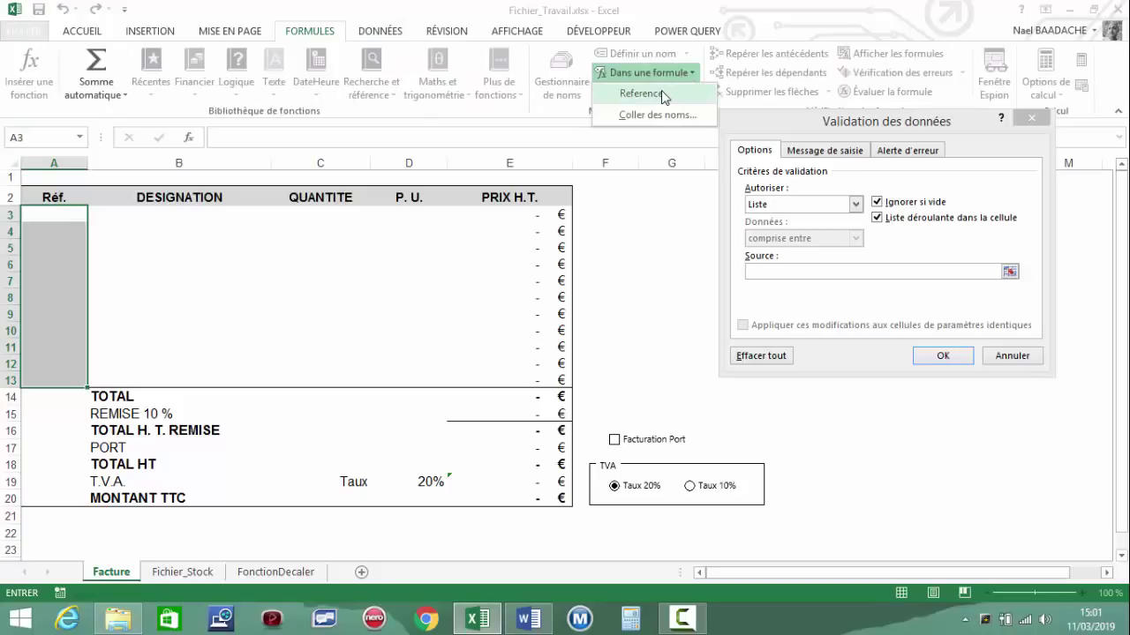
click(662, 93)
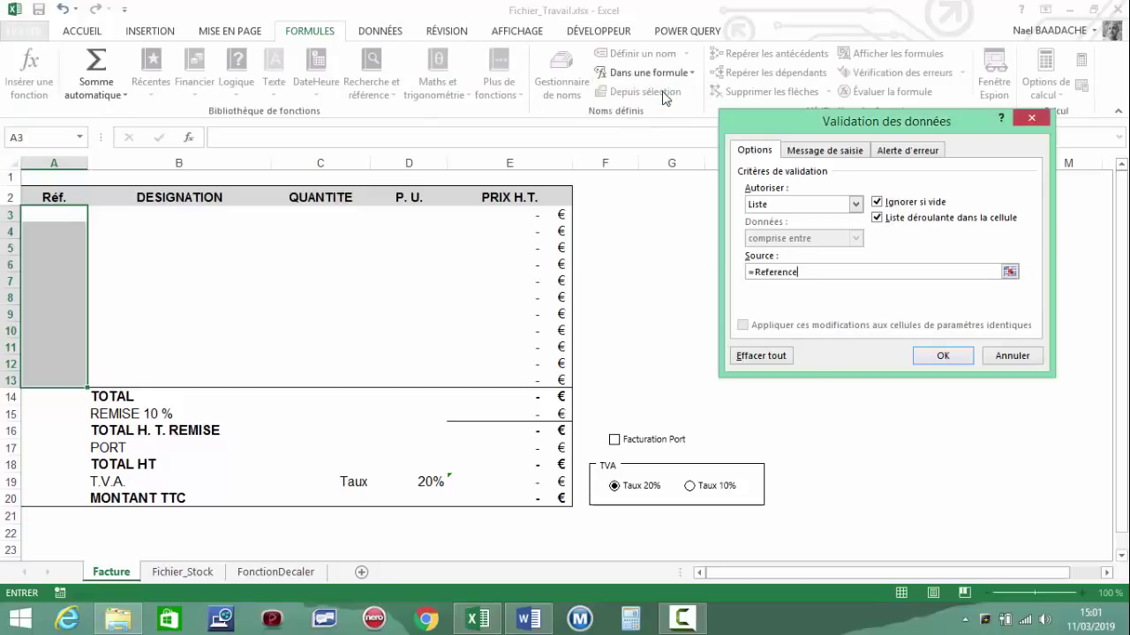
click(944, 356)
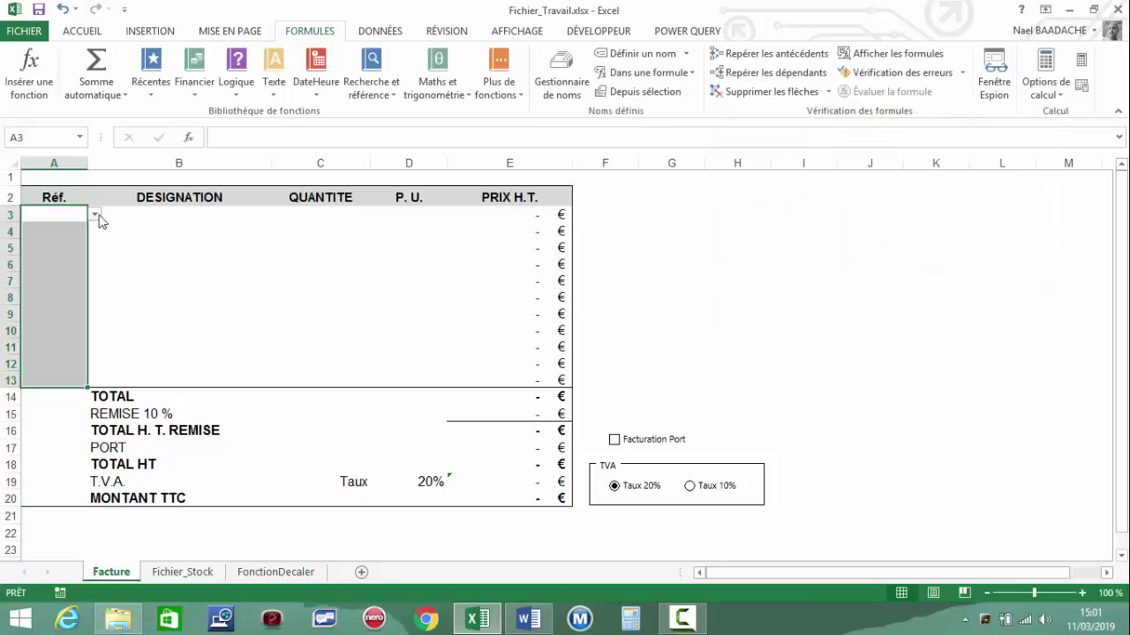
- Pick Art1, Art4 and Art2 for invoice cells A3, A4 and A5 from the dropdowns
click(95, 215)
click(58, 228)
click(51, 247)
click(95, 248)
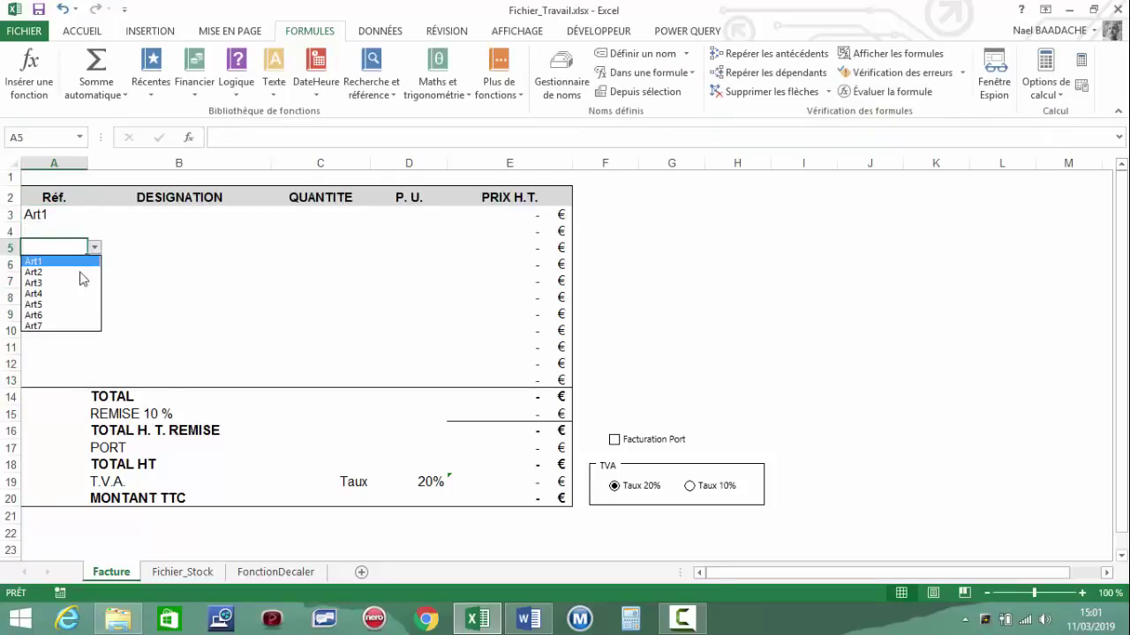
click(78, 273)
click(75, 231)
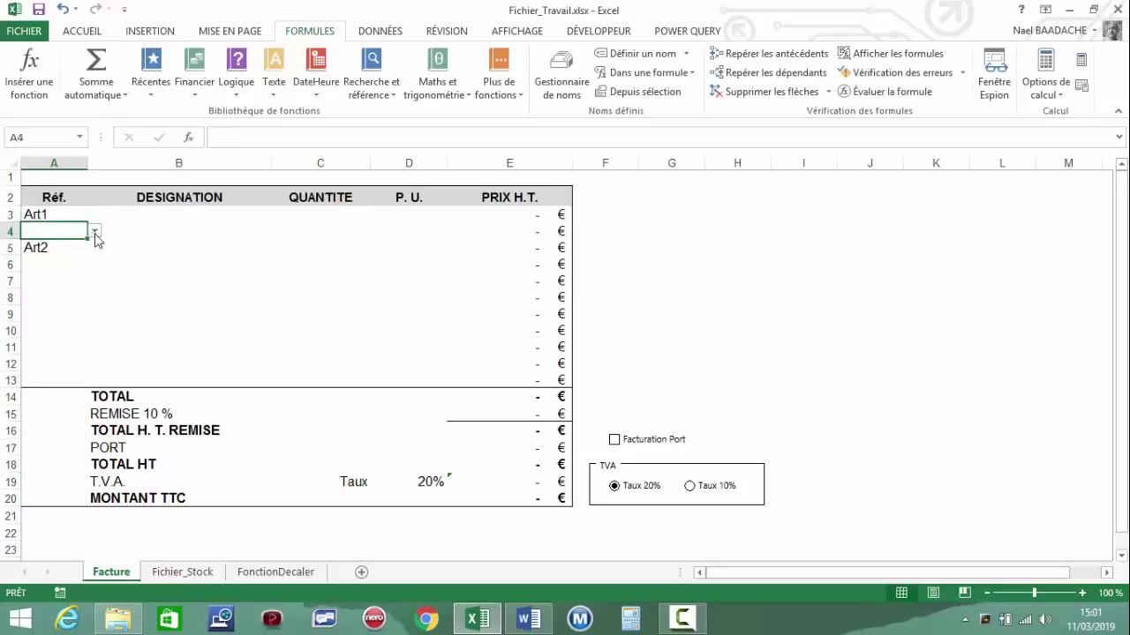
click(94, 232)
click(45, 268)
click(45, 264)
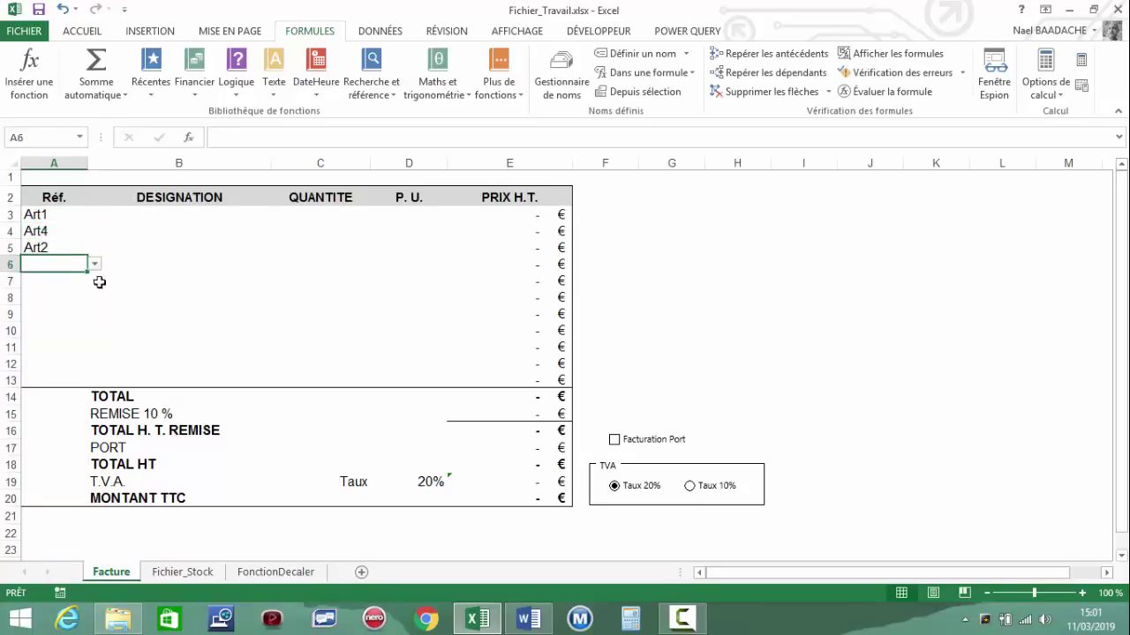
- Add the test reference Art8 in Fichier_Stock A9, then return to Facture
click(178, 572)
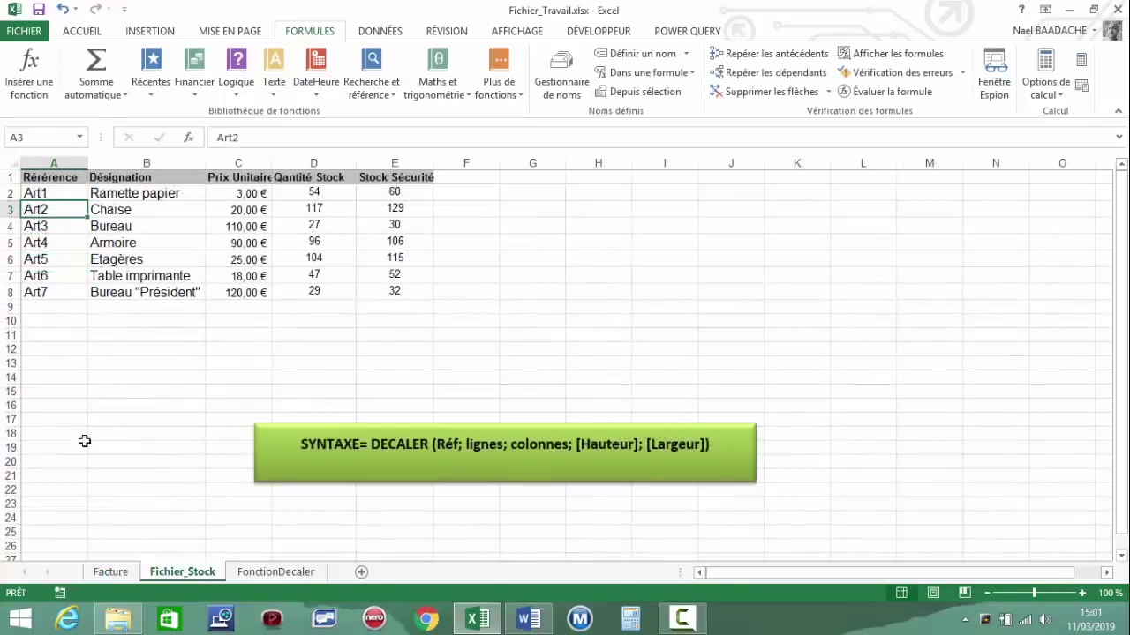
click(50, 308)
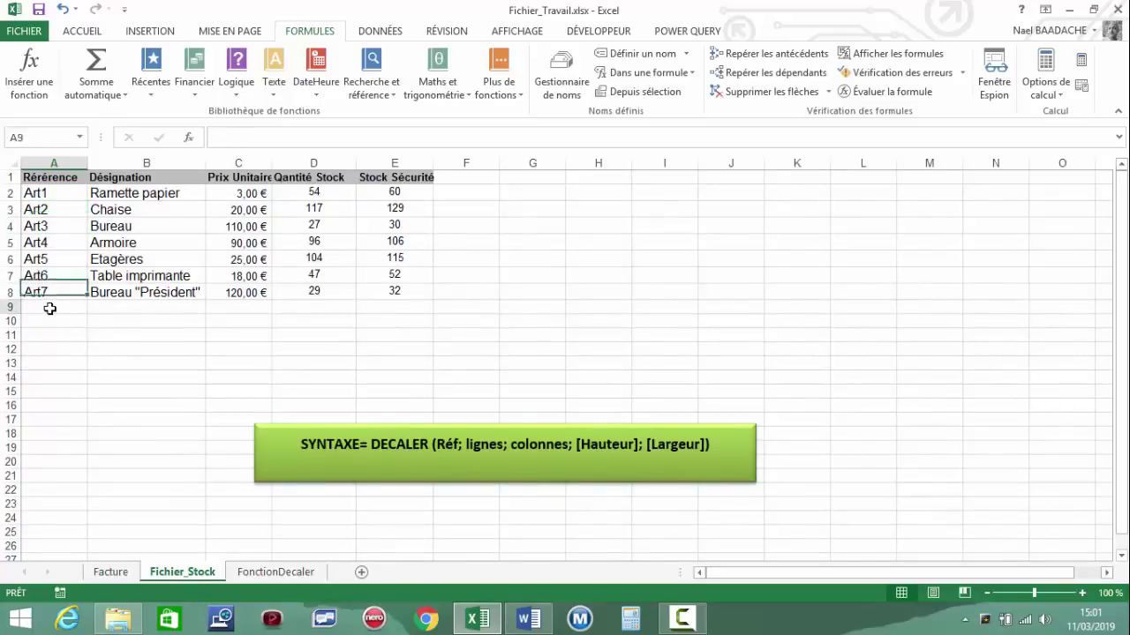
text(Art8)
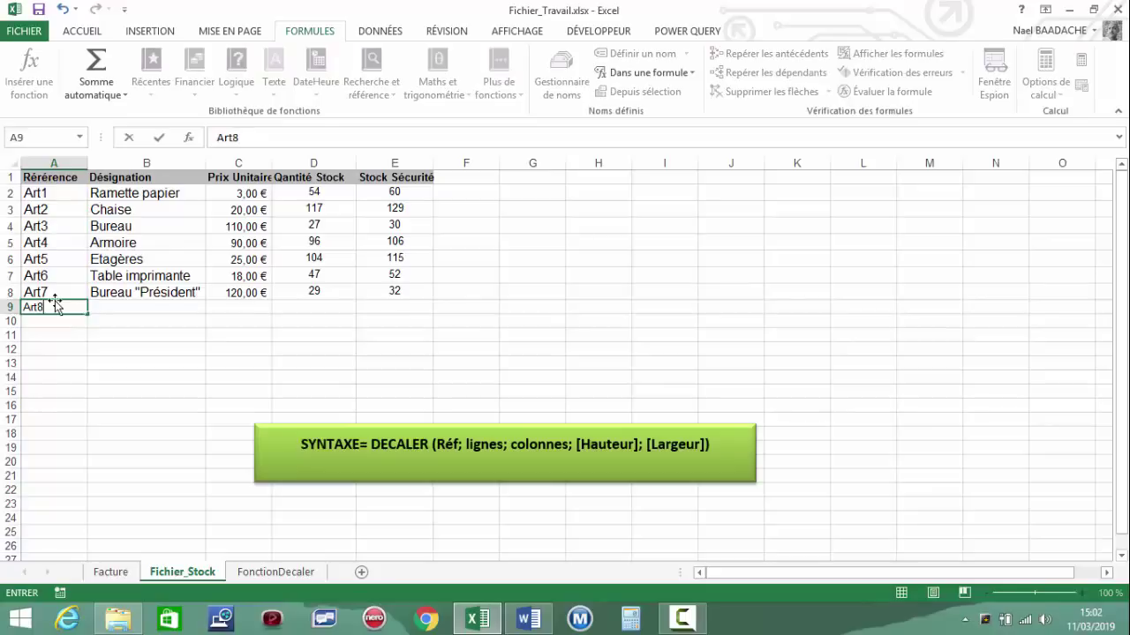
key(ctrl+Return)
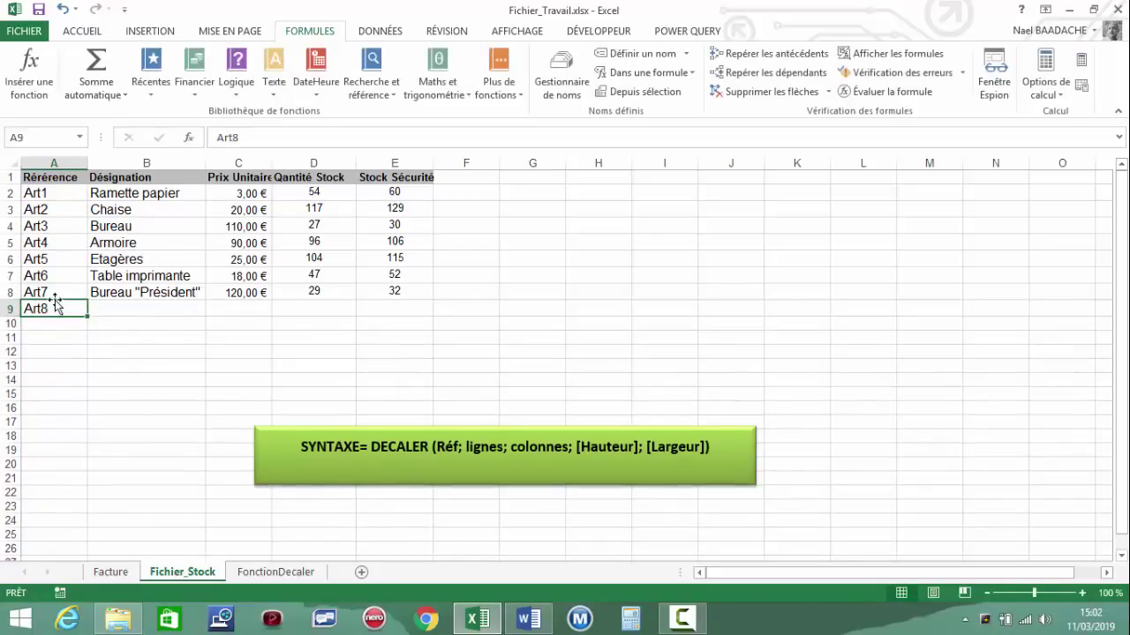
click(111, 574)
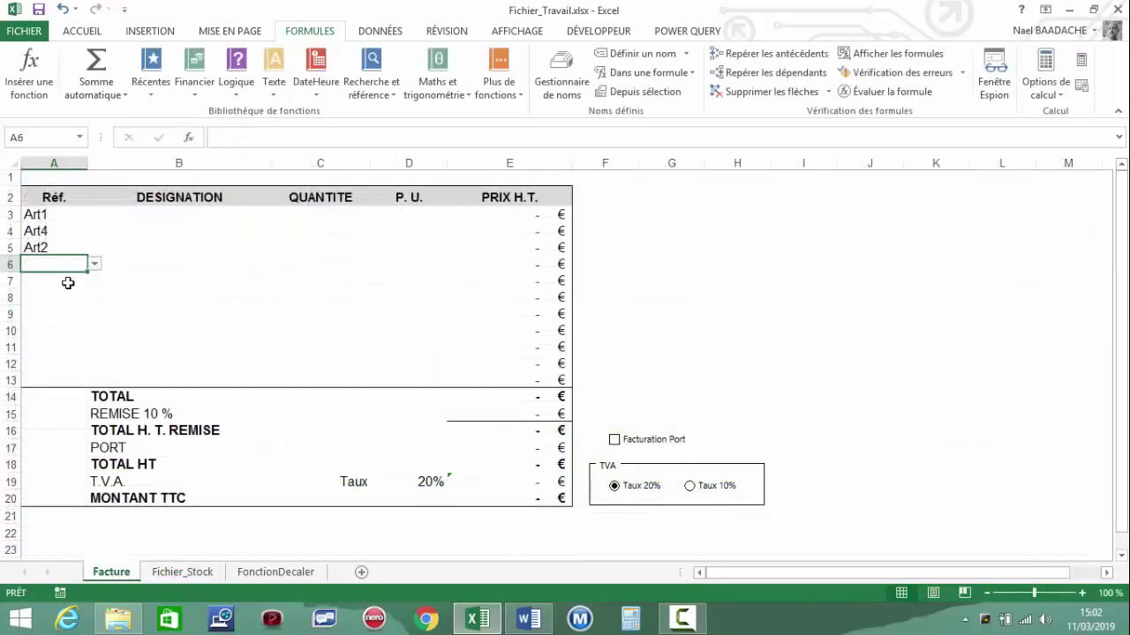
click(49, 217)
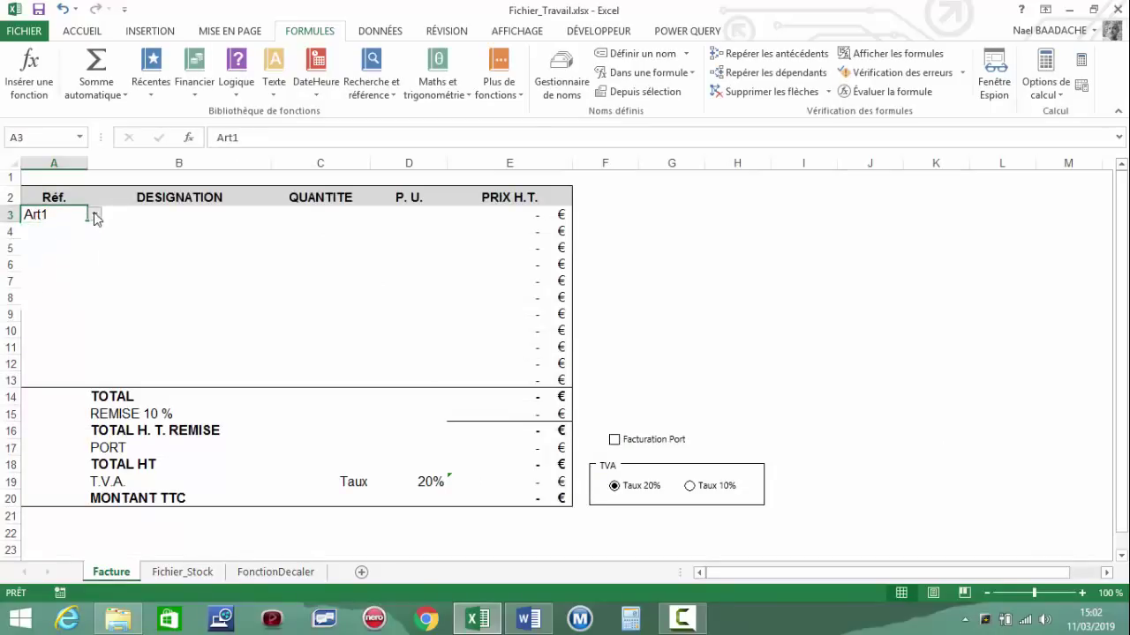
click(95, 215)
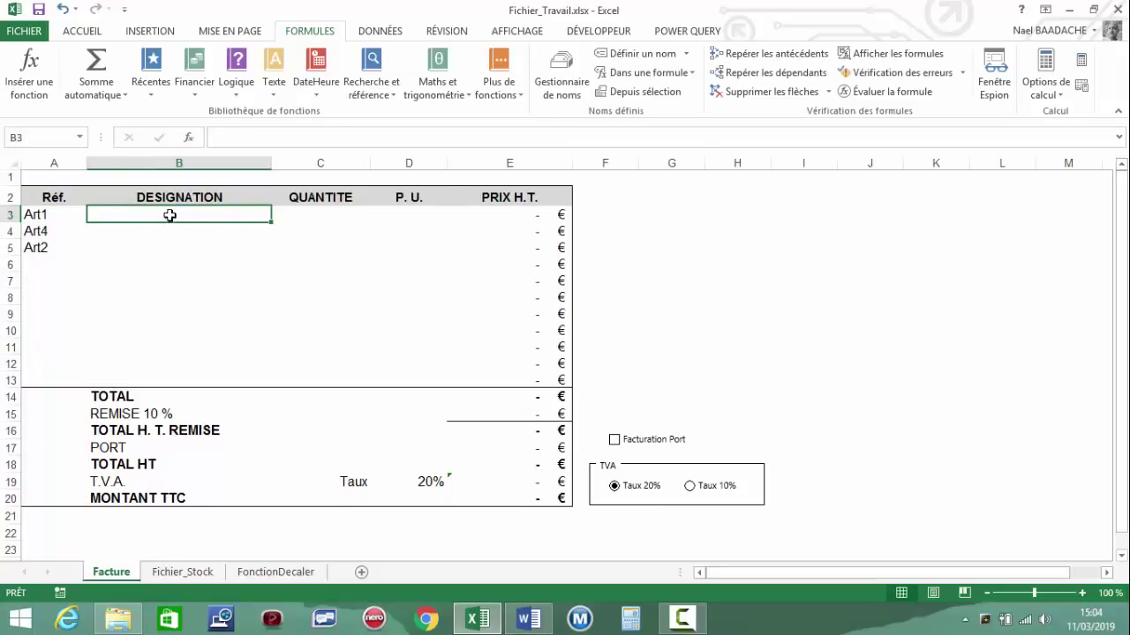
click(396, 216)
click(171, 217)
- Delete the Art8 test entry from Fichier_Stock A9 and reselect the stock table A1:E8
click(187, 571)
click(140, 347)
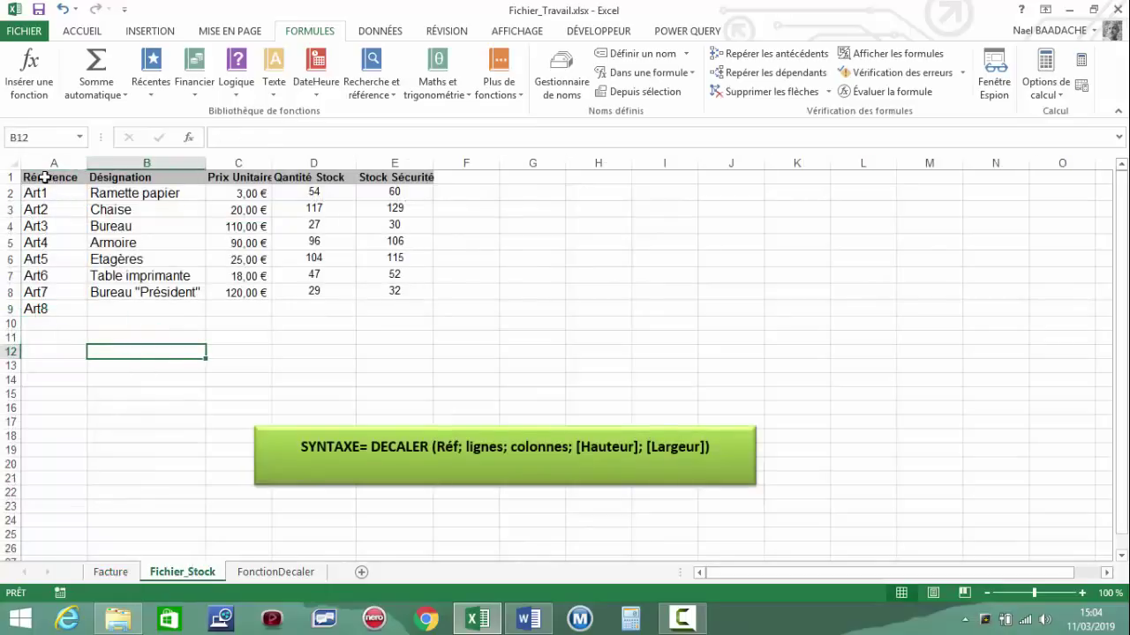
mouse_move(44, 177)
mouse_down()
mouse_move(404, 304)
mouse_move(402, 291)
mouse_up()
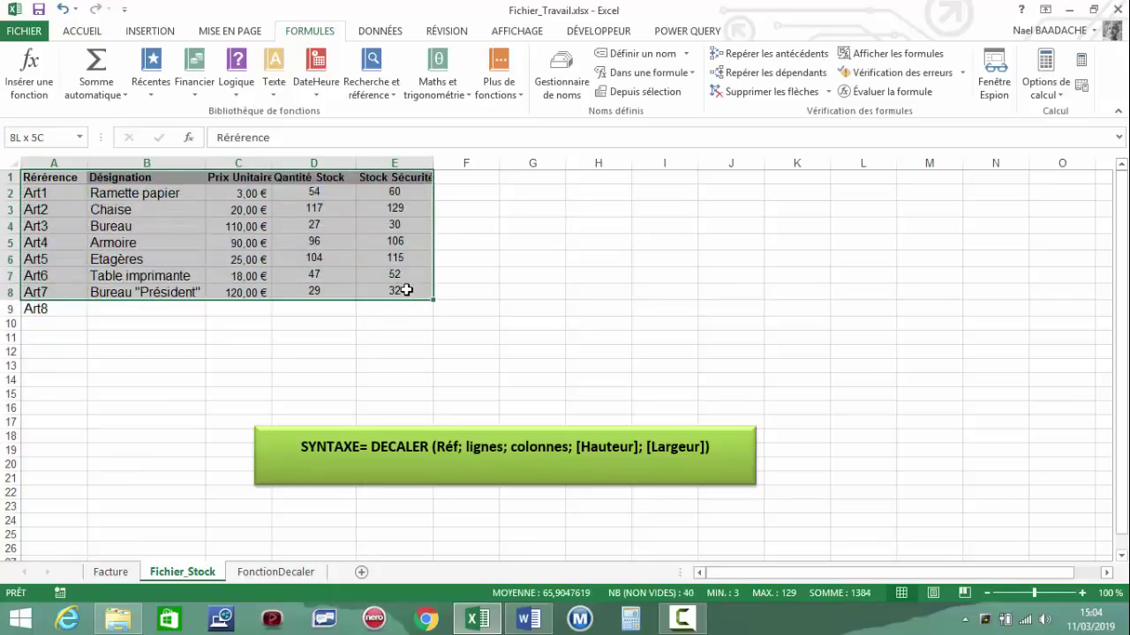
click(69, 307)
key(Delete)
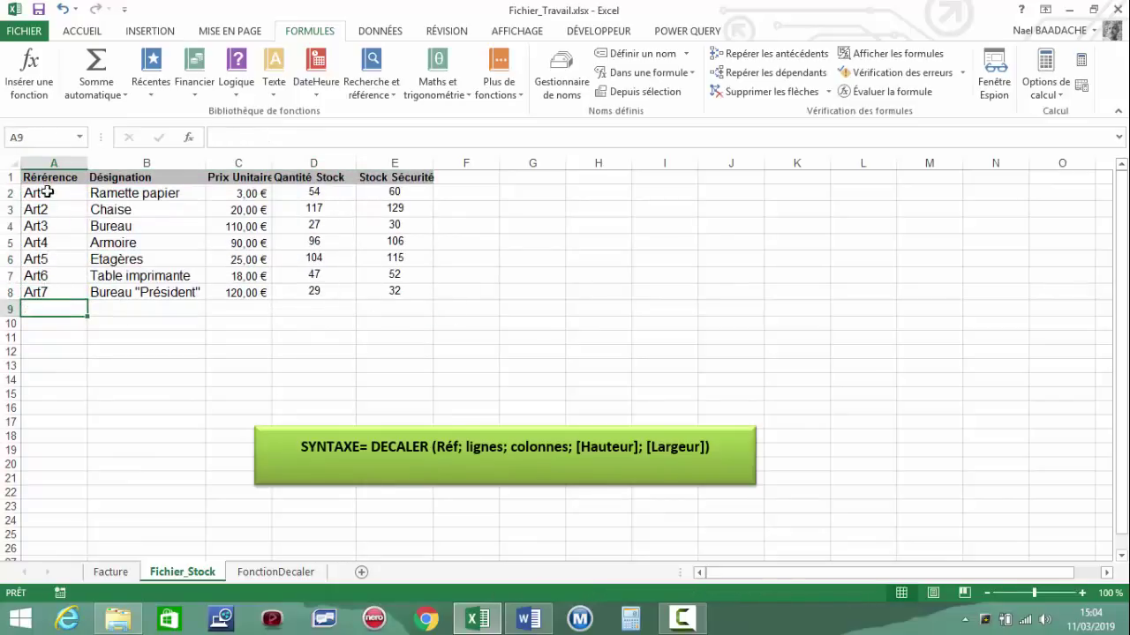
drag(52, 177, 381, 275)
click(41, 138)
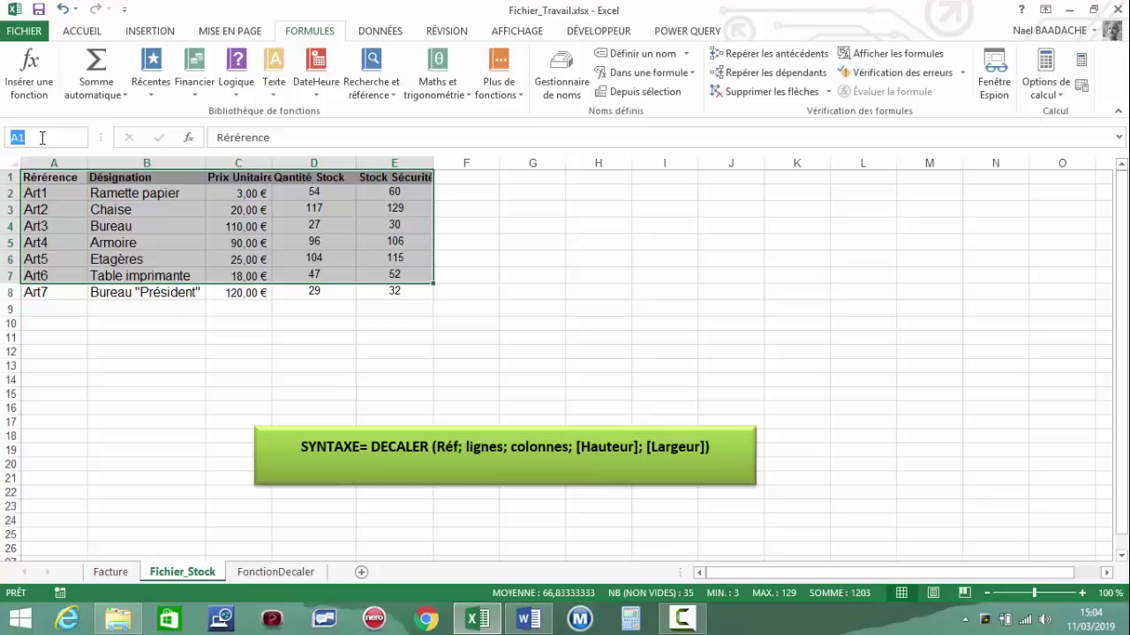
mouse_move(53, 177)
mouse_down()
mouse_move(415, 285)
mouse_move(411, 296)
mouse_up()
- Name the stock table A1:E8 'ReferenceStockSecurtie' via the Name Box
click(47, 138)
text(Reference)
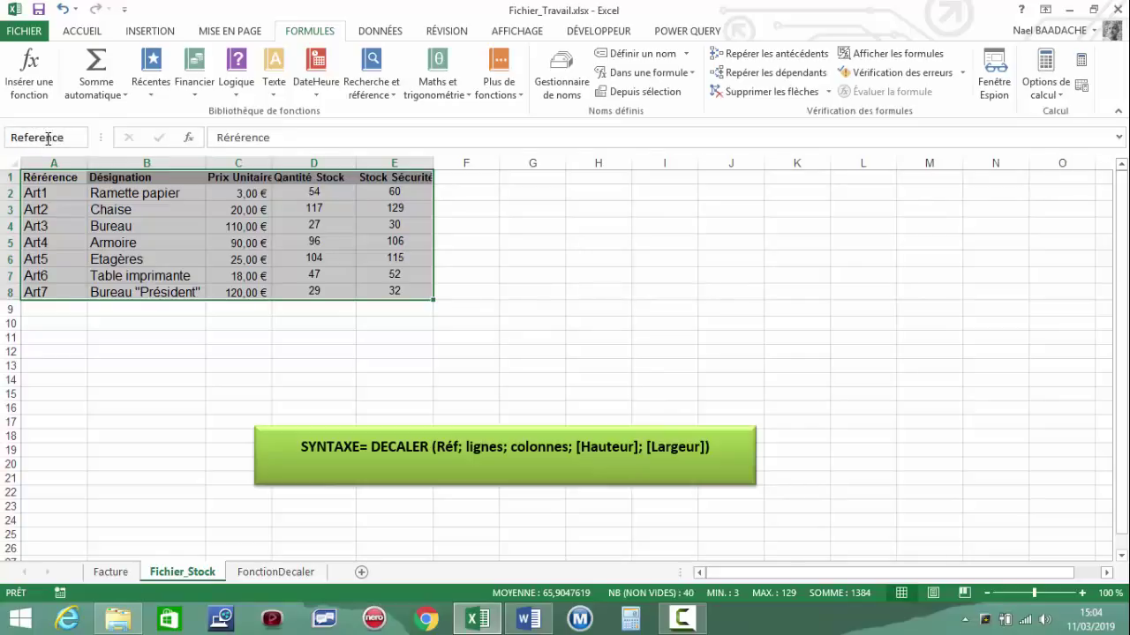
text(S)
text(t)
text(ock)
text(S)
text(ec)
text(urt)
text(ie)
key(Return)
click(160, 255)
mouse_move(49, 183)
mouse_down()
mouse_move(403, 222)
mouse_move(401, 289)
mouse_up()
click(176, 259)
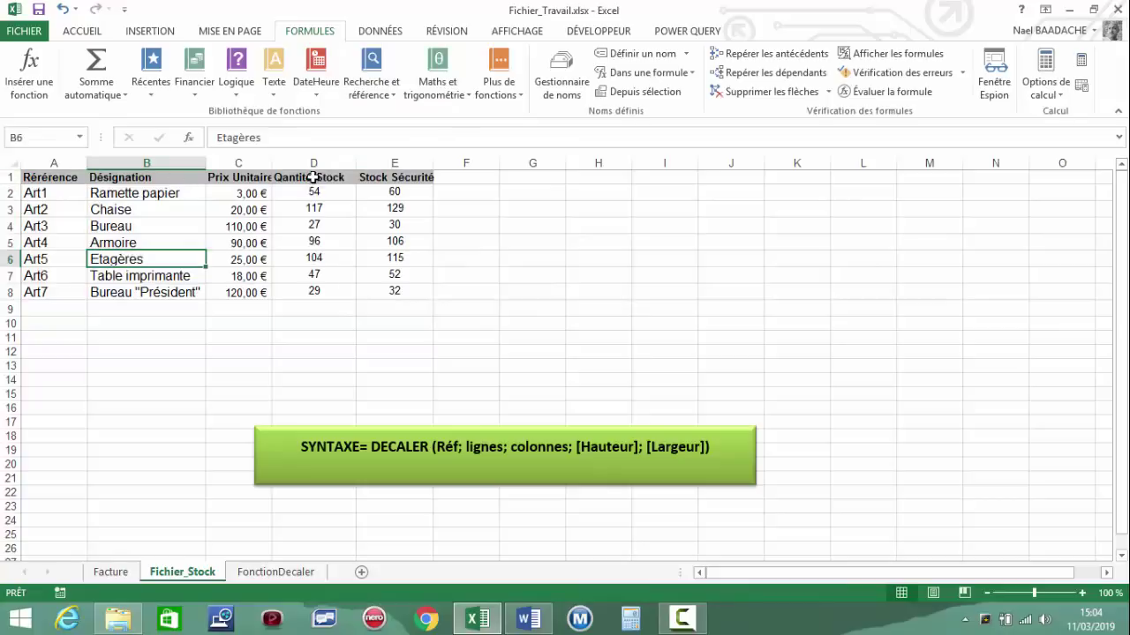
- Inspect the empty cells F1:H1 and below the references, then open the Name Manager
click(468, 177)
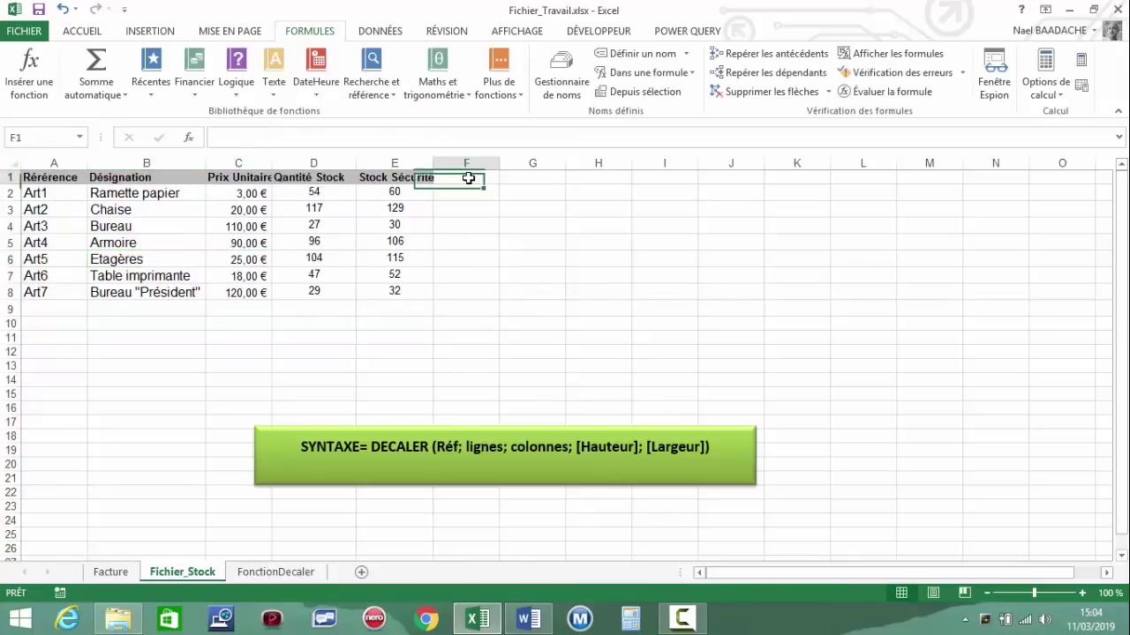
click(528, 177)
click(600, 177)
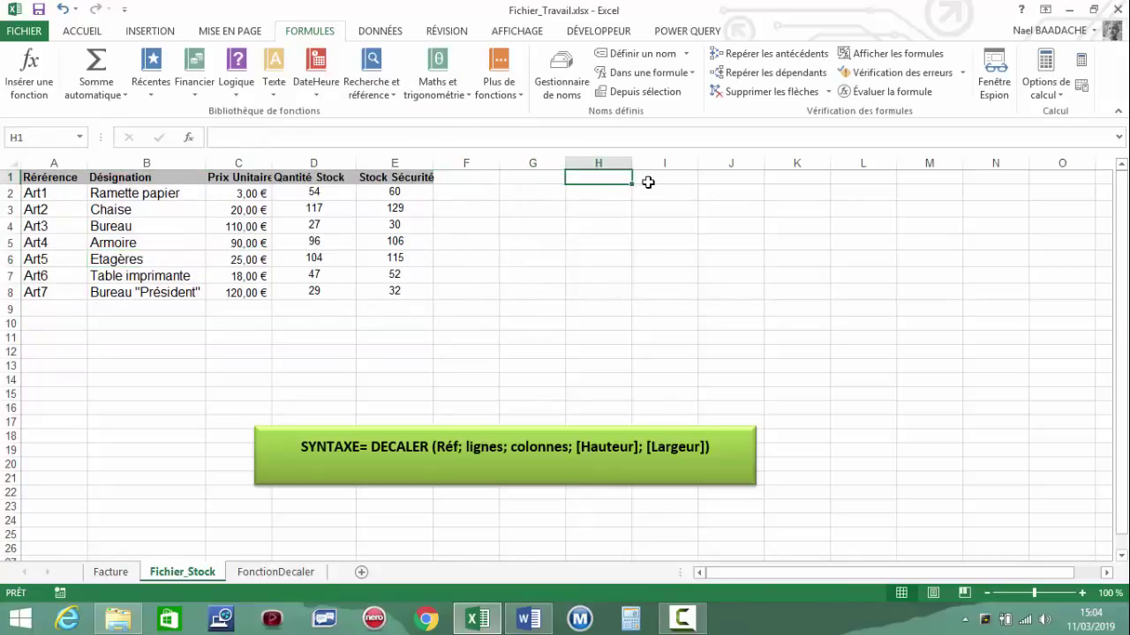
drag(50, 308, 55, 348)
click(53, 309)
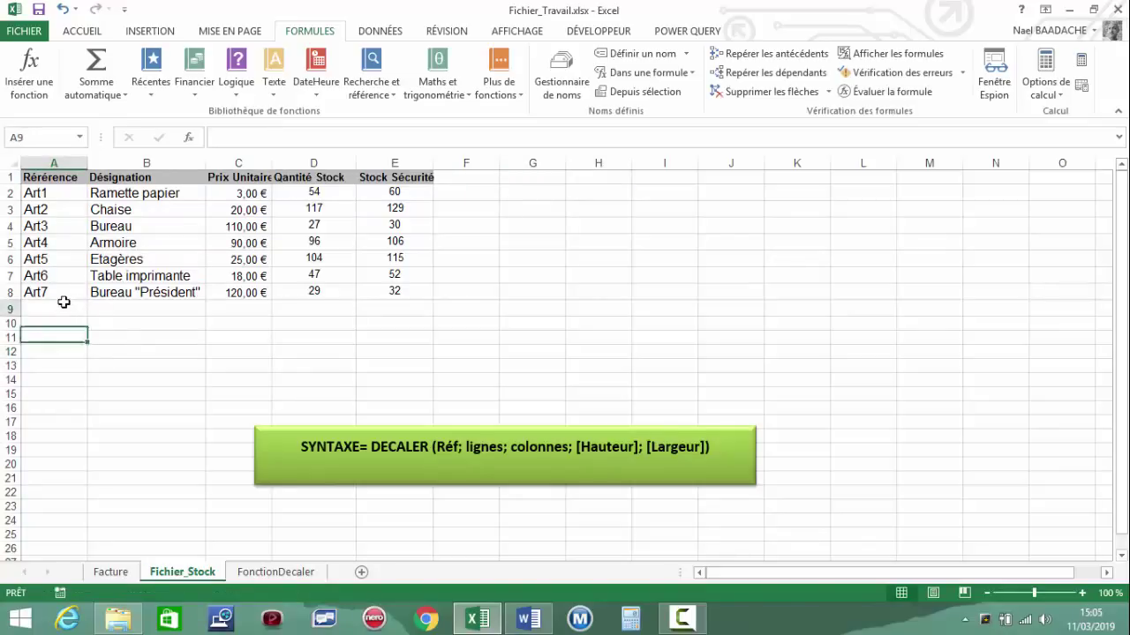
click(53, 226)
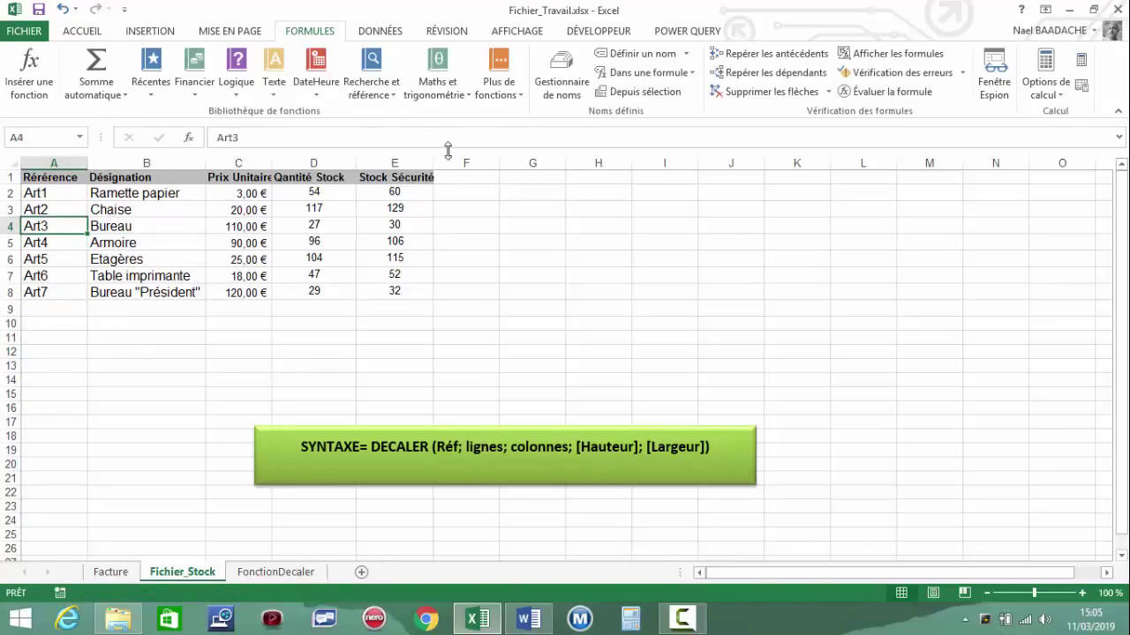
click(570, 71)
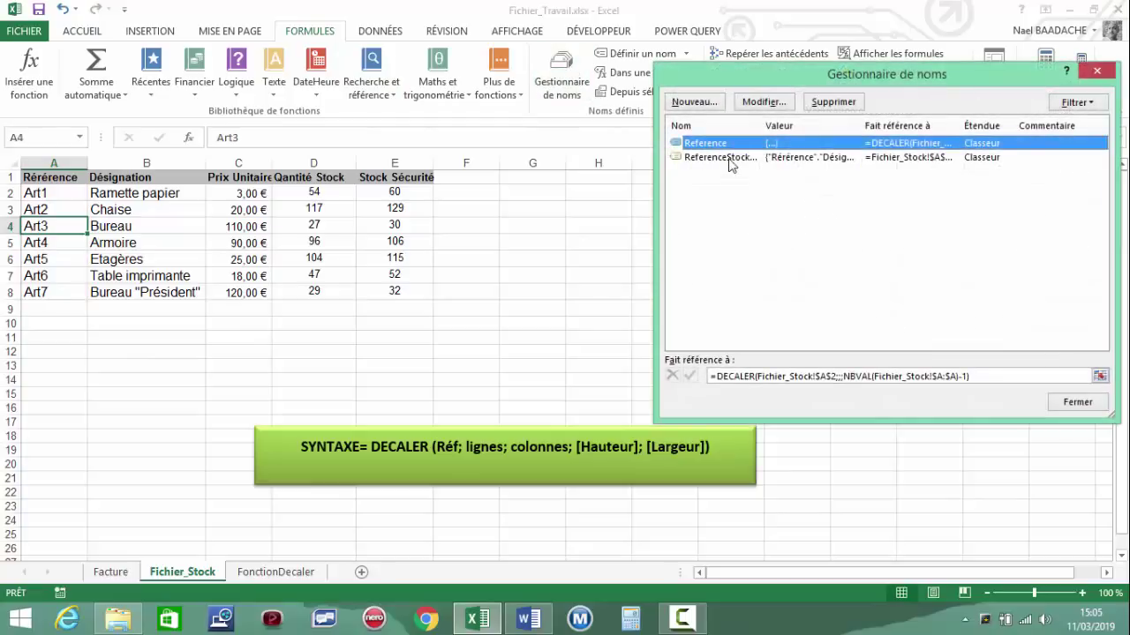
- Start redefining ReferenceStockSecurtie as =DECALER anchored at Fichier_Stock!$A$1
click(732, 159)
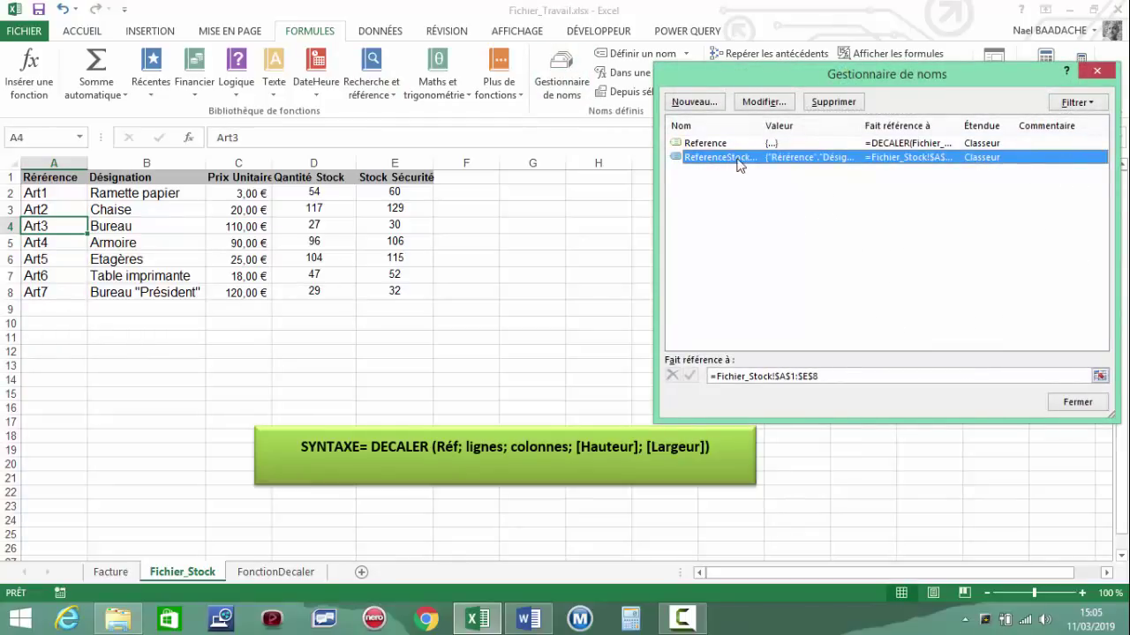
drag(759, 129, 819, 128)
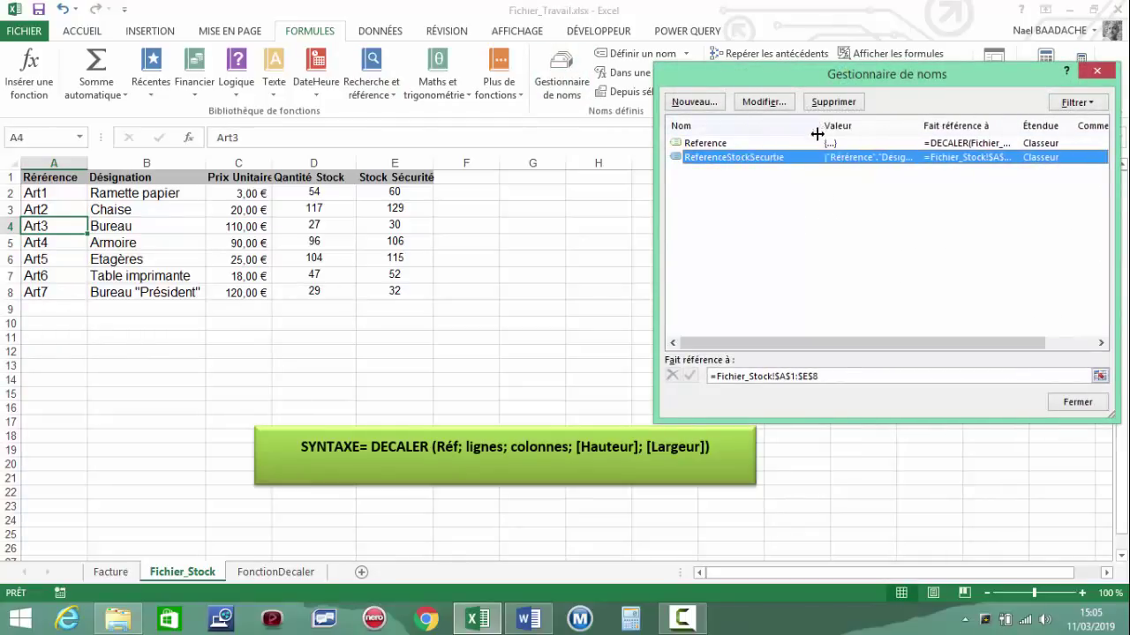
click(828, 376)
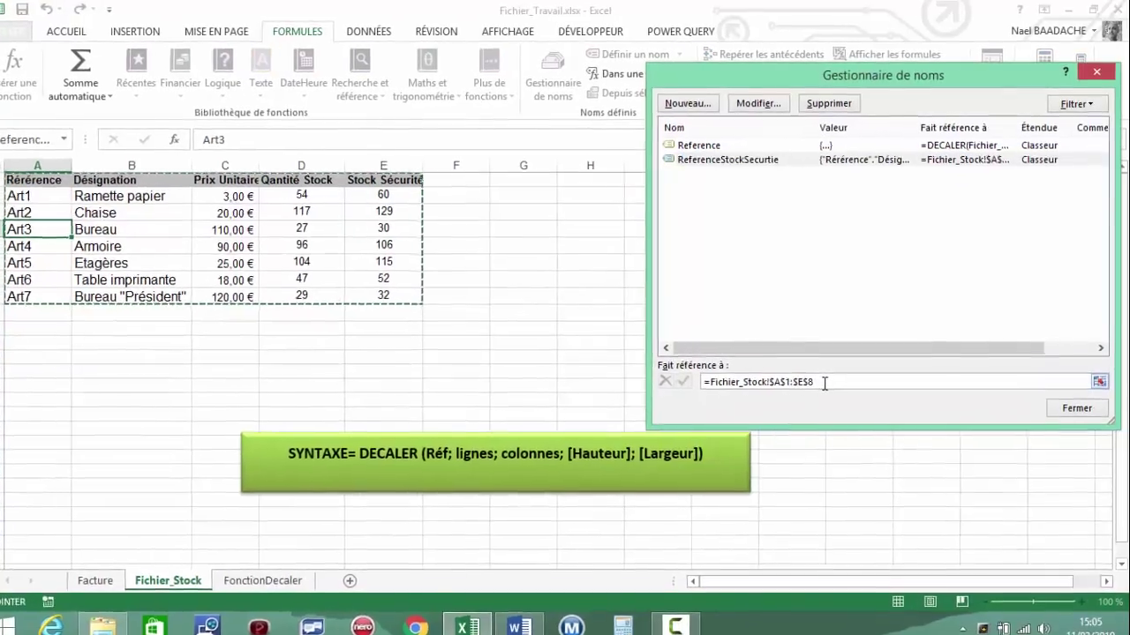
key(BackSpace)
key(BackSpace)
key(BackSpace)
key(BackSpace)
key(BackSpace)
key(BackSpace)
text(=Decaler()
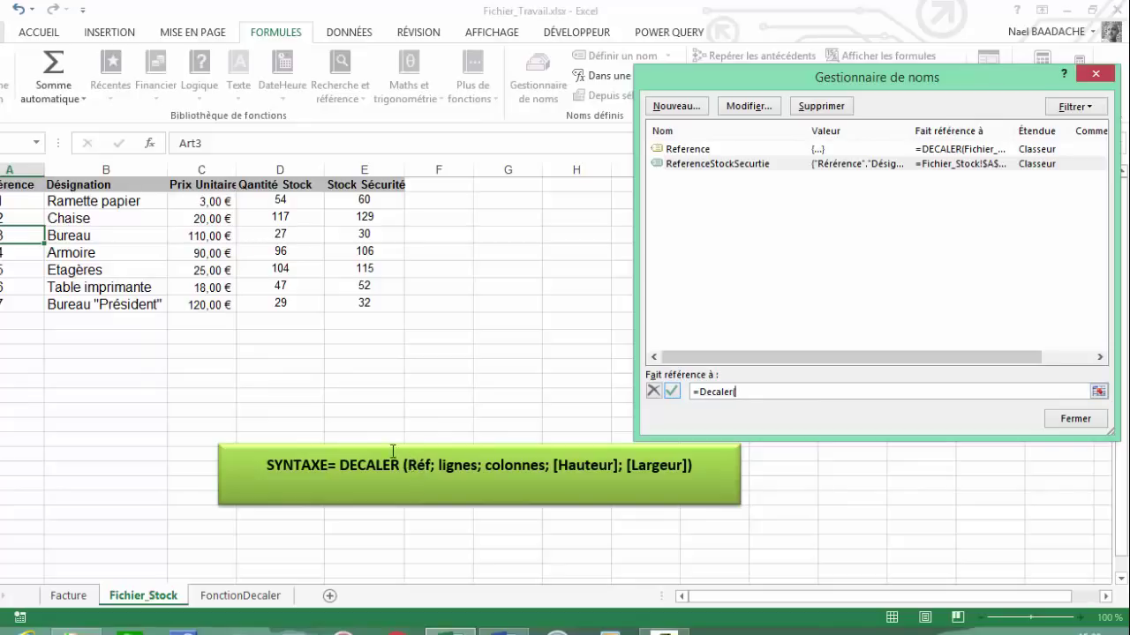
click(20, 184)
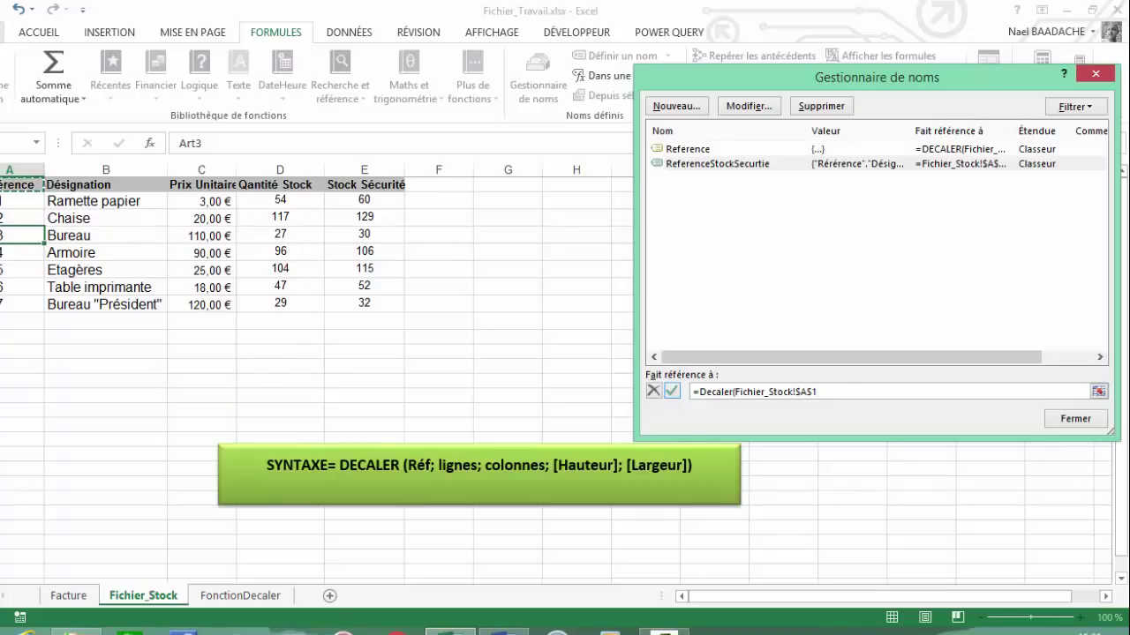
text(;;;NBVAL)
- Size it with NBVAL of column A and row 1, confirm the range, and close
text(()
click(14, 165)
text();NBVAL()
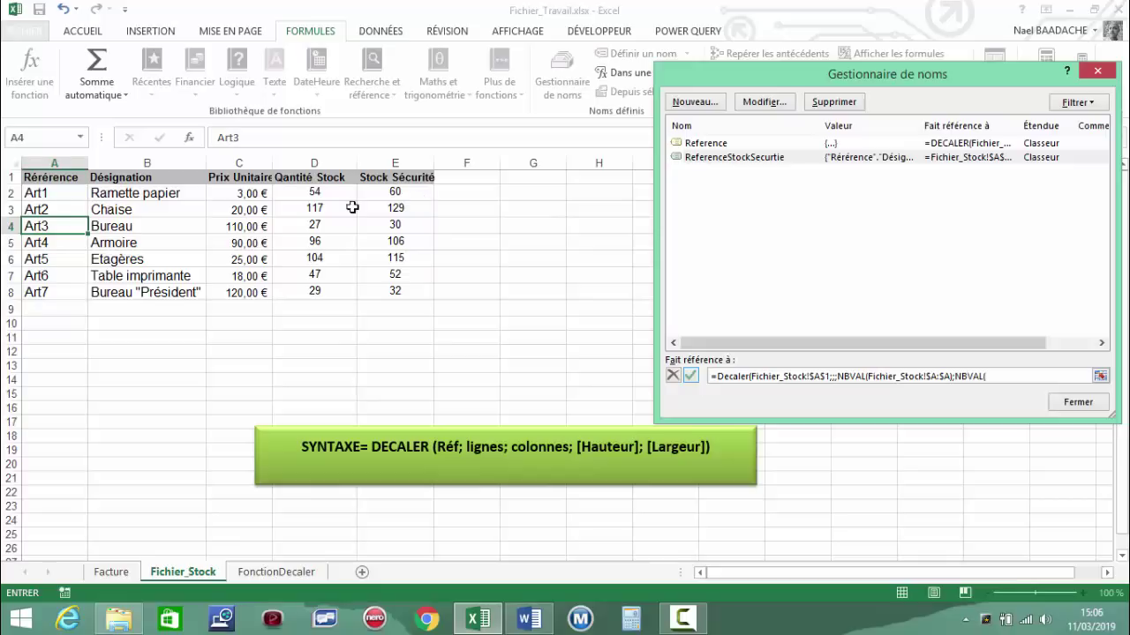
click(8, 177)
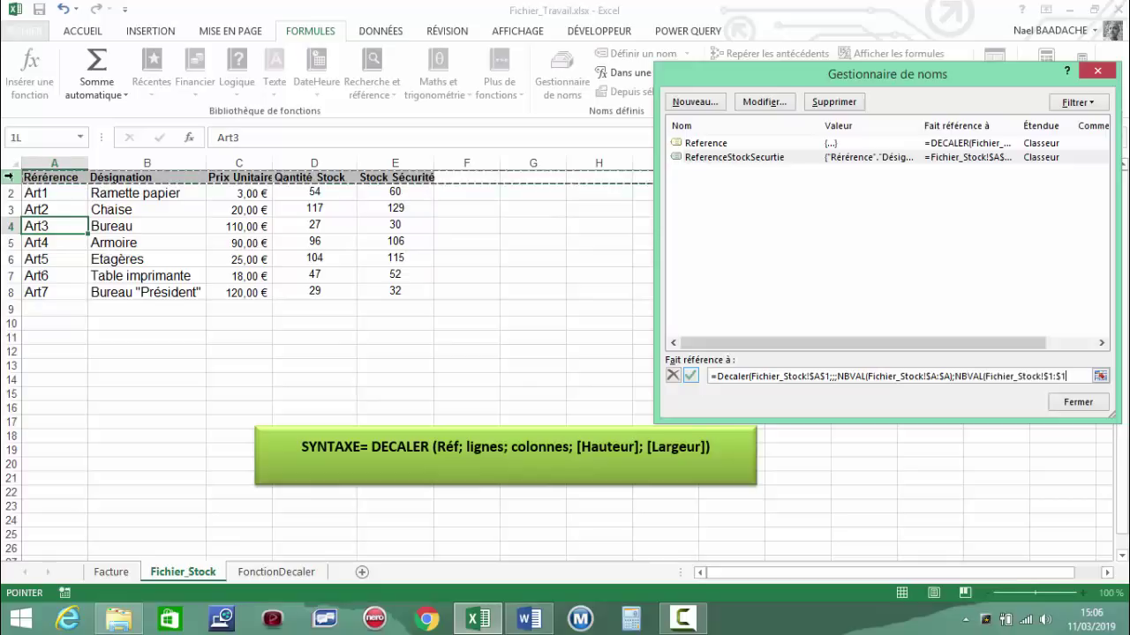
text())
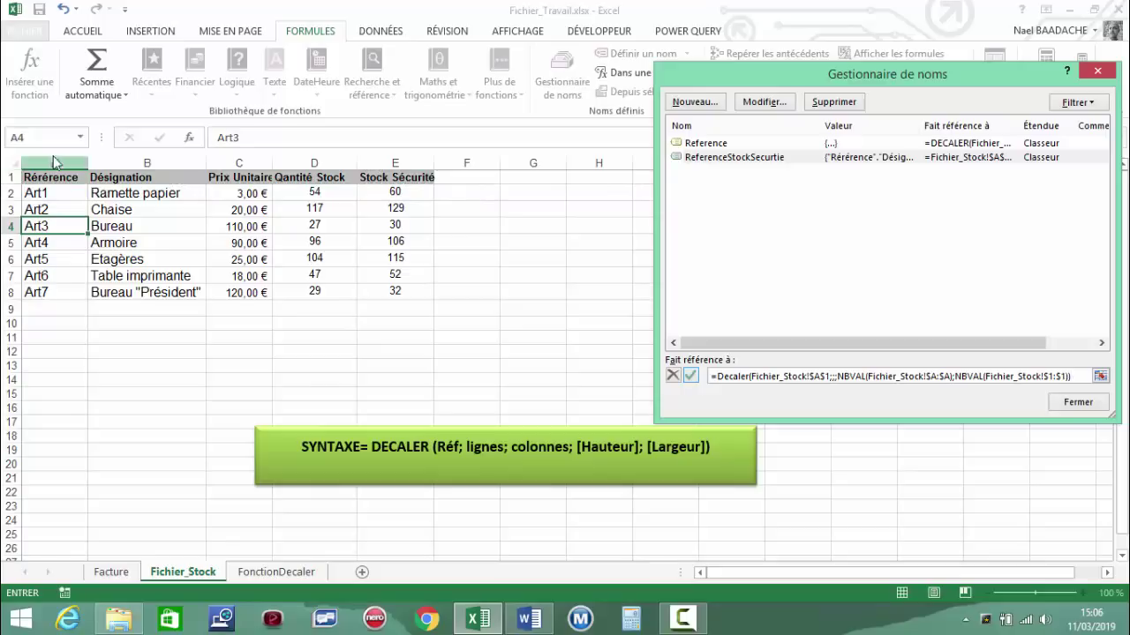
click(690, 376)
click(800, 375)
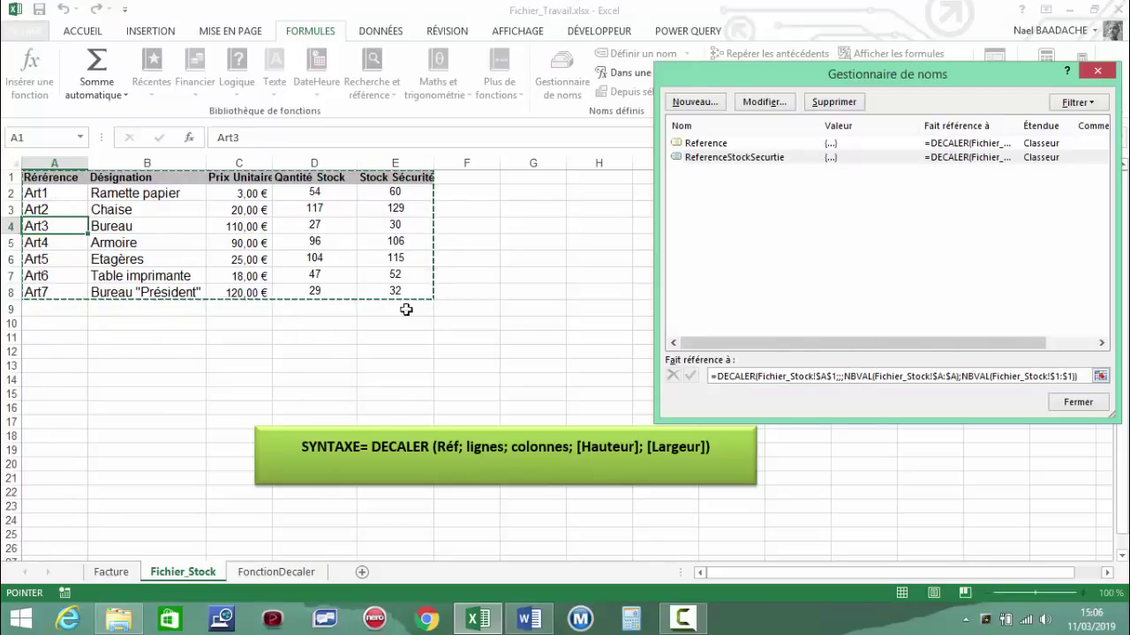
click(1078, 403)
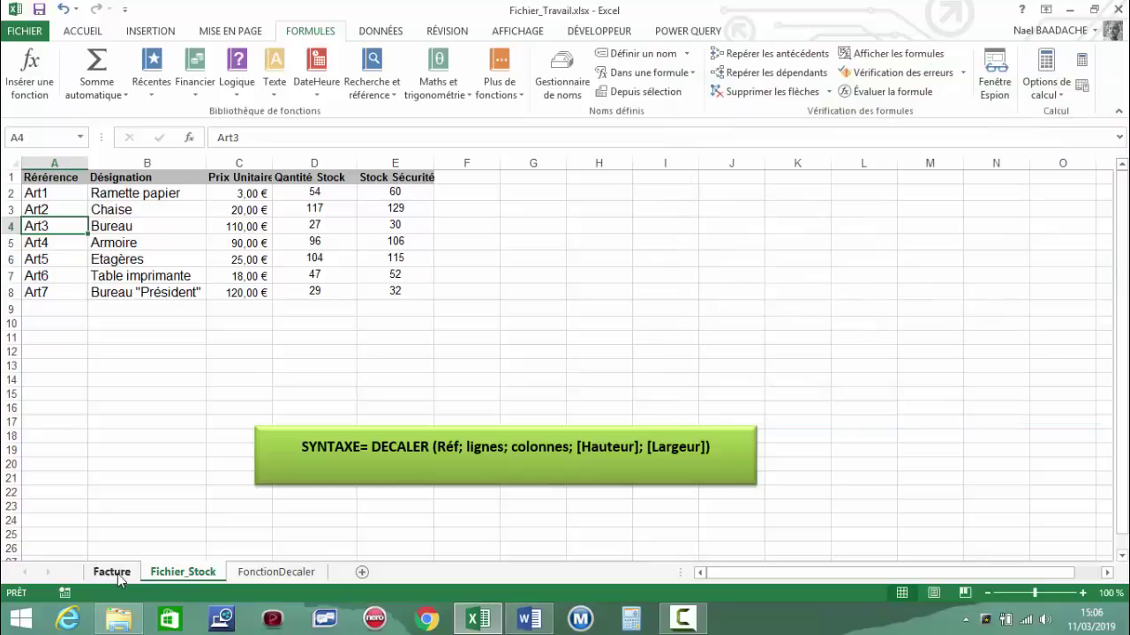
- On the Facture sheet, start =recherchev(A3; in B3 and bring up the defined-name list
click(117, 573)
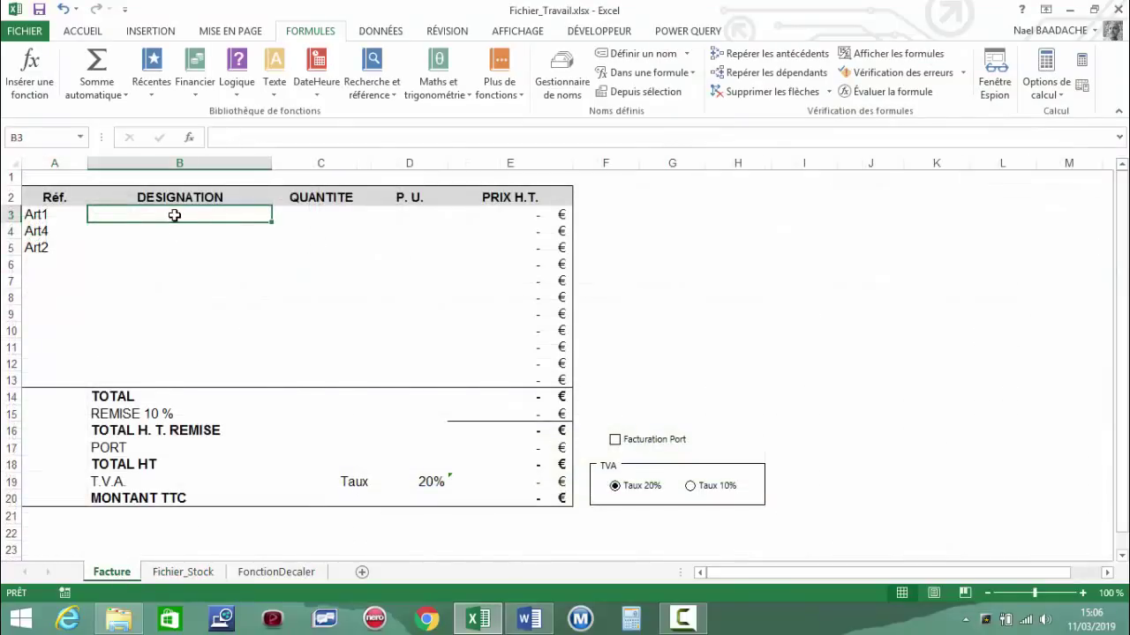
text(+)
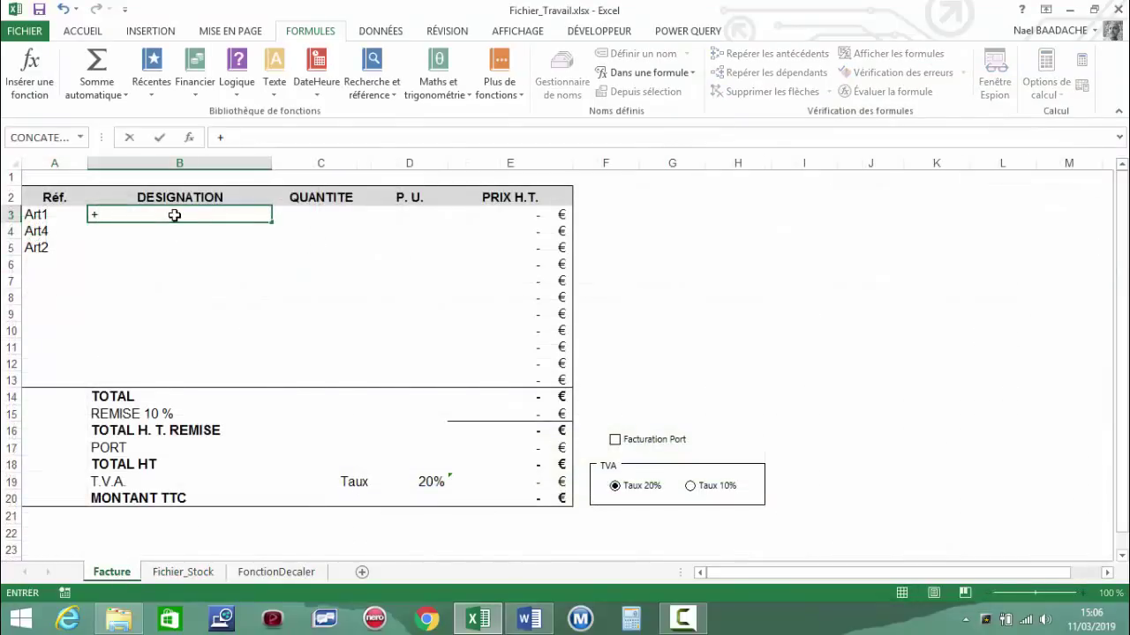
key(BackSpace)
text(=recher)
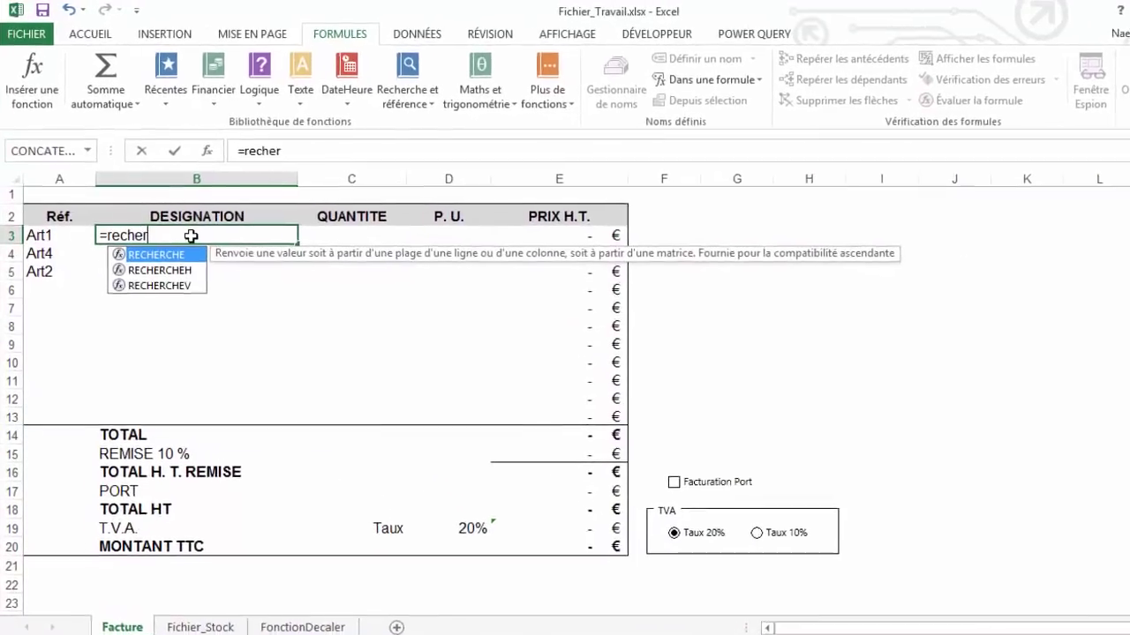
text(chev)
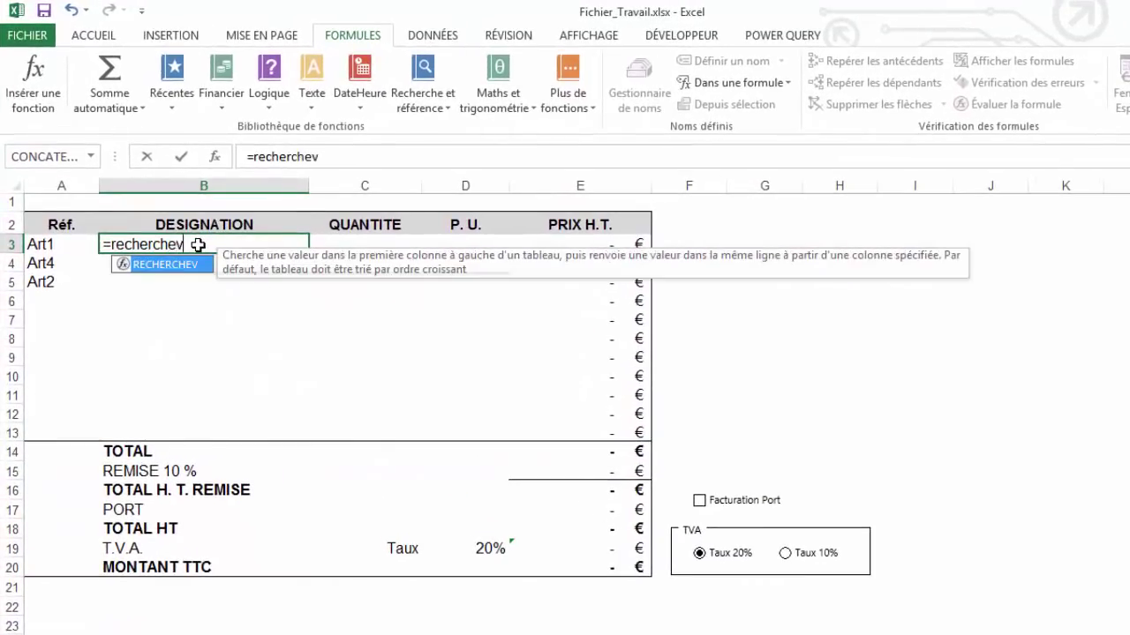
text(()
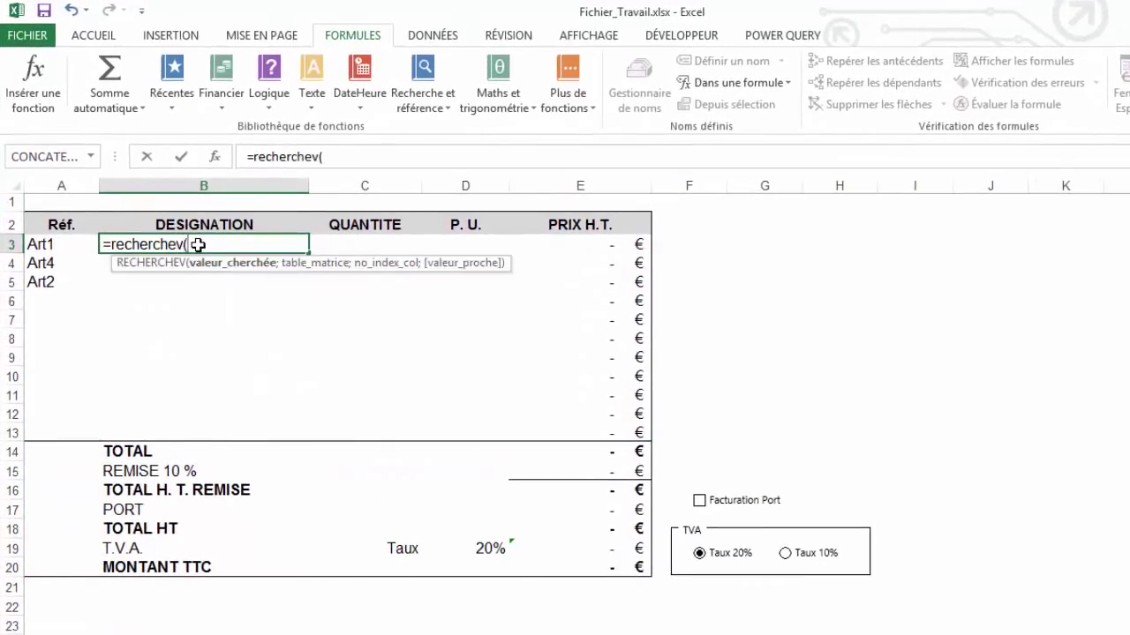
click(33, 244)
text(;)
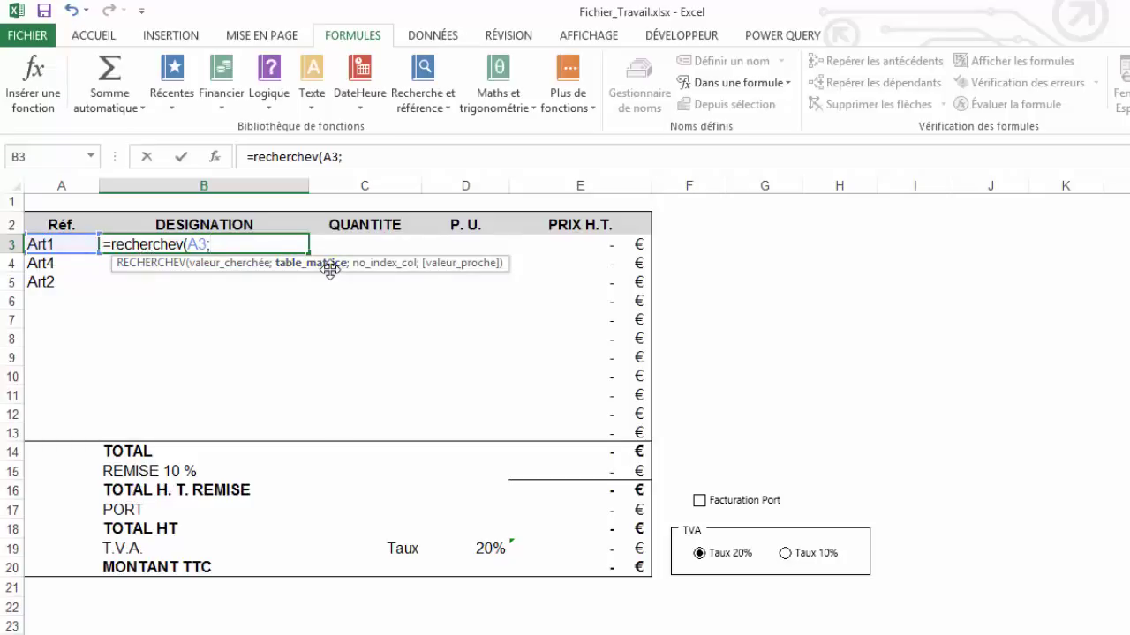
key(F3)
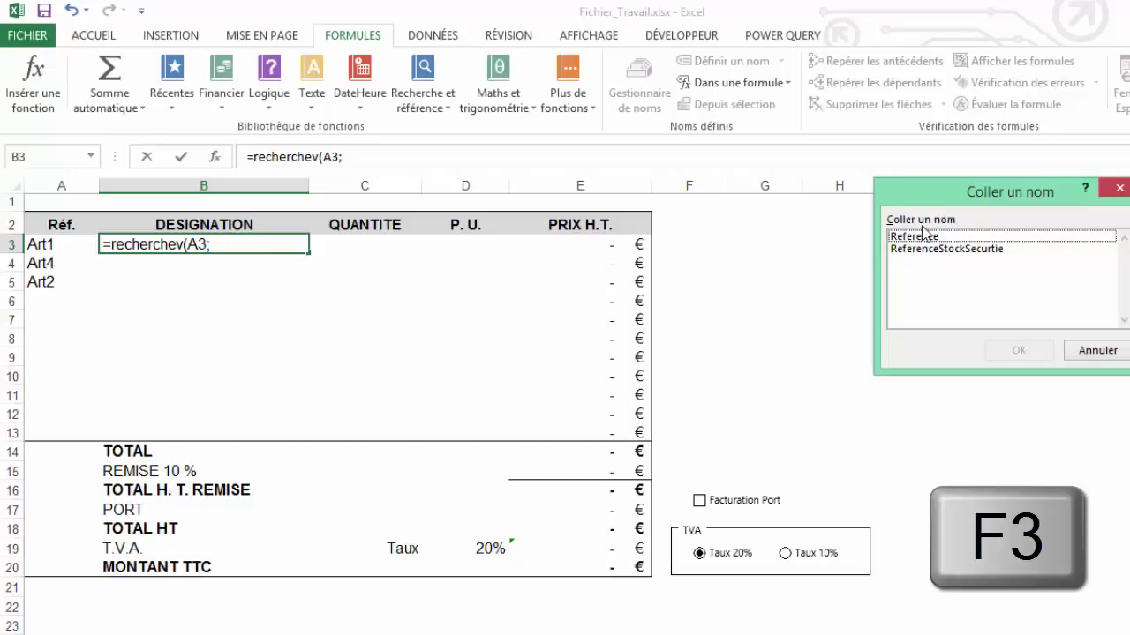
- Complete B3 as =RECHERCHEV(A3;ReferenceStockSecurtie;2;FAUX) so it shows Ramette papier
click(922, 249)
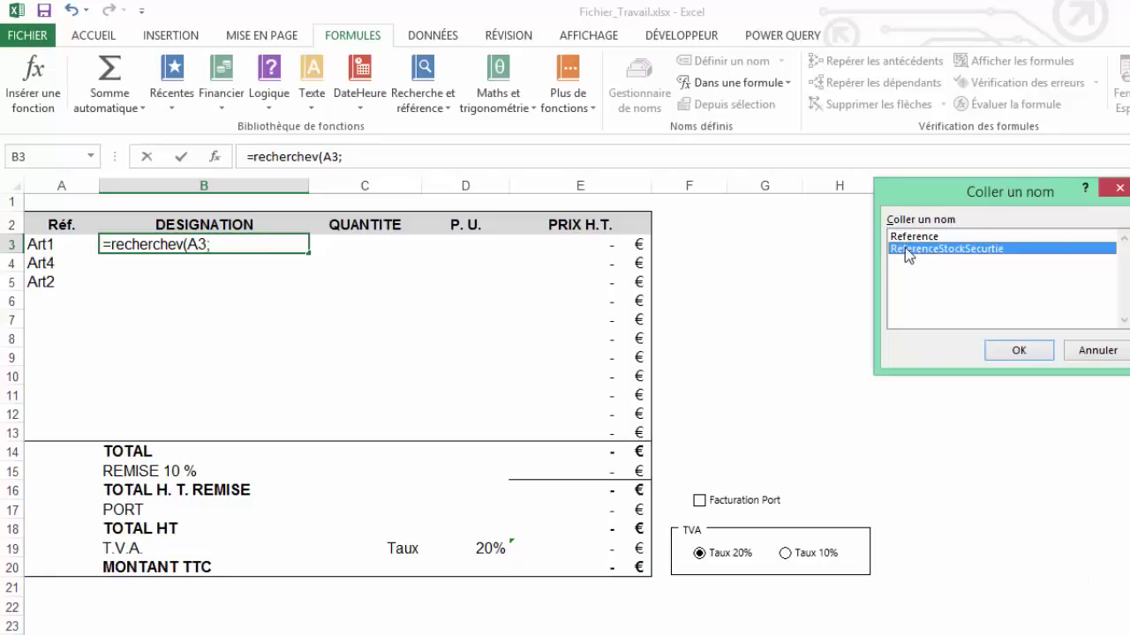
click(1016, 350)
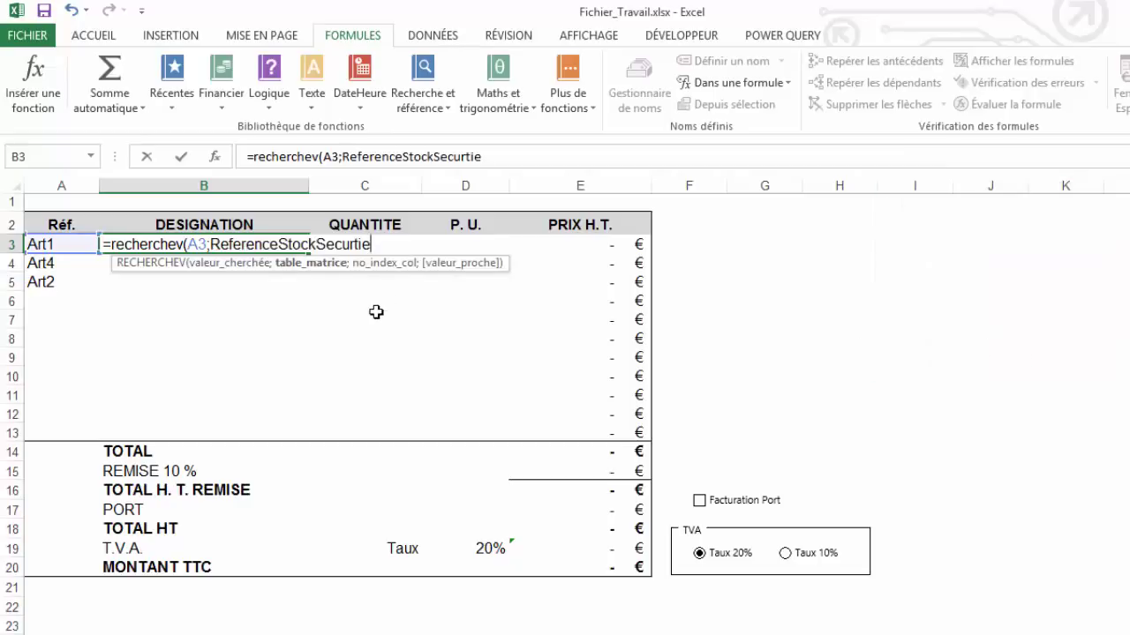
text(;)
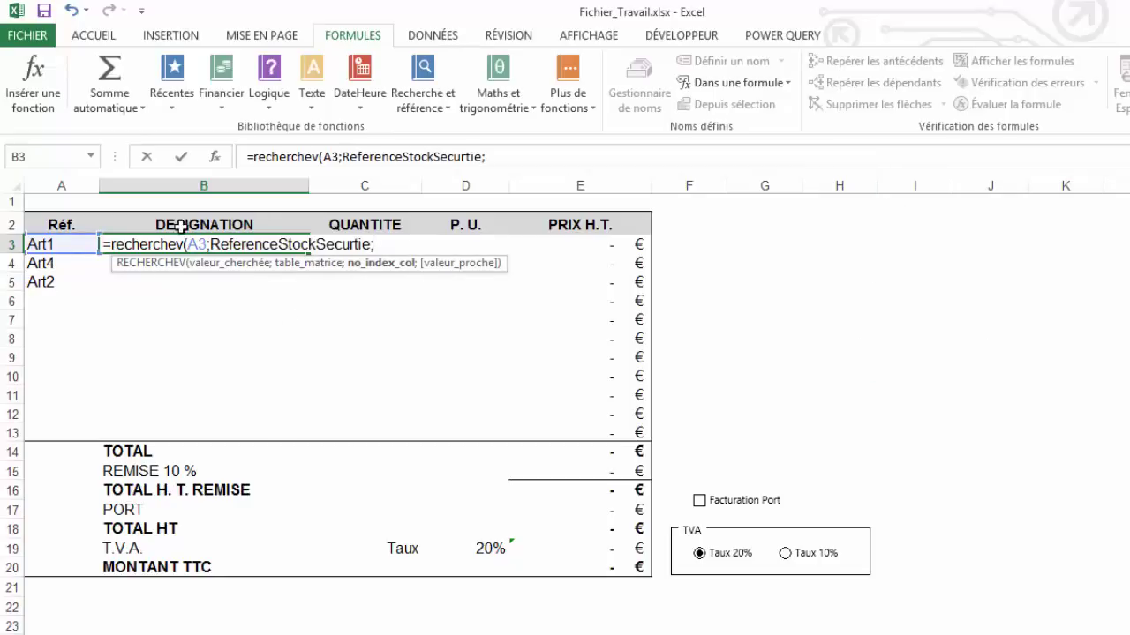
key(ctrl+Page_Down)
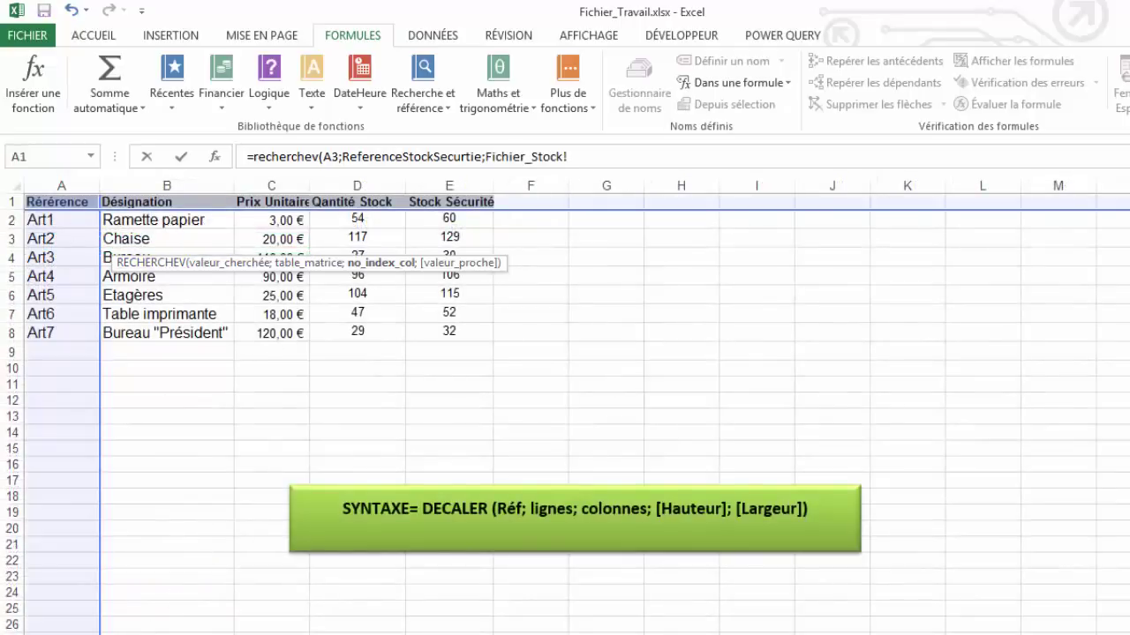
click(146, 630)
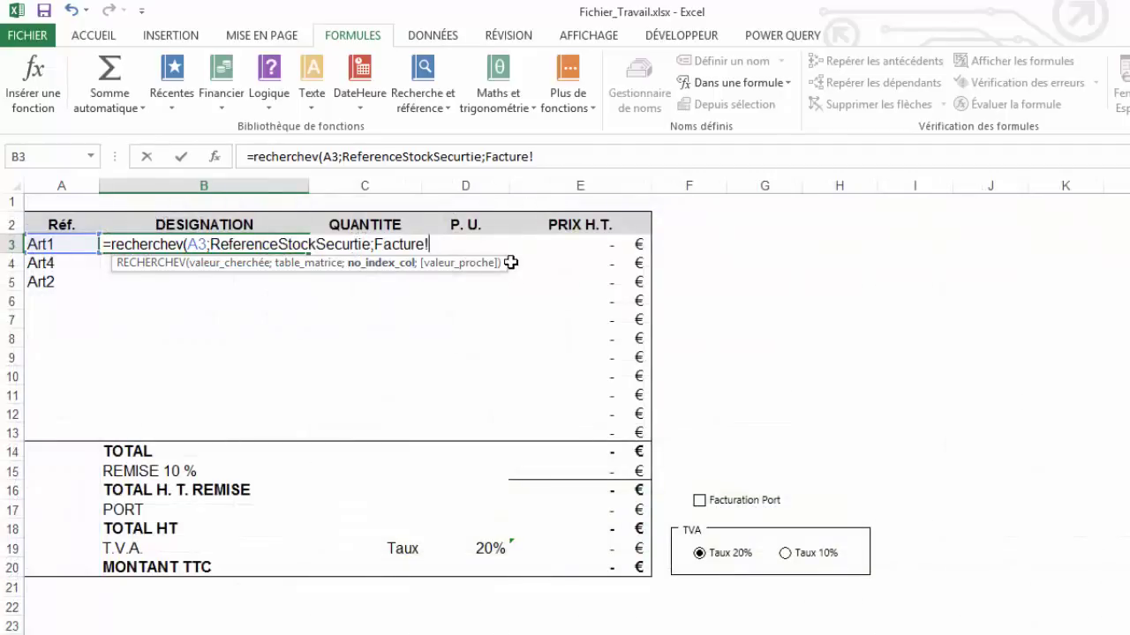
key(BackSpace)
key(BackSpace)
key(BackSpace)
key(BackSpace)
key(BackSpace)
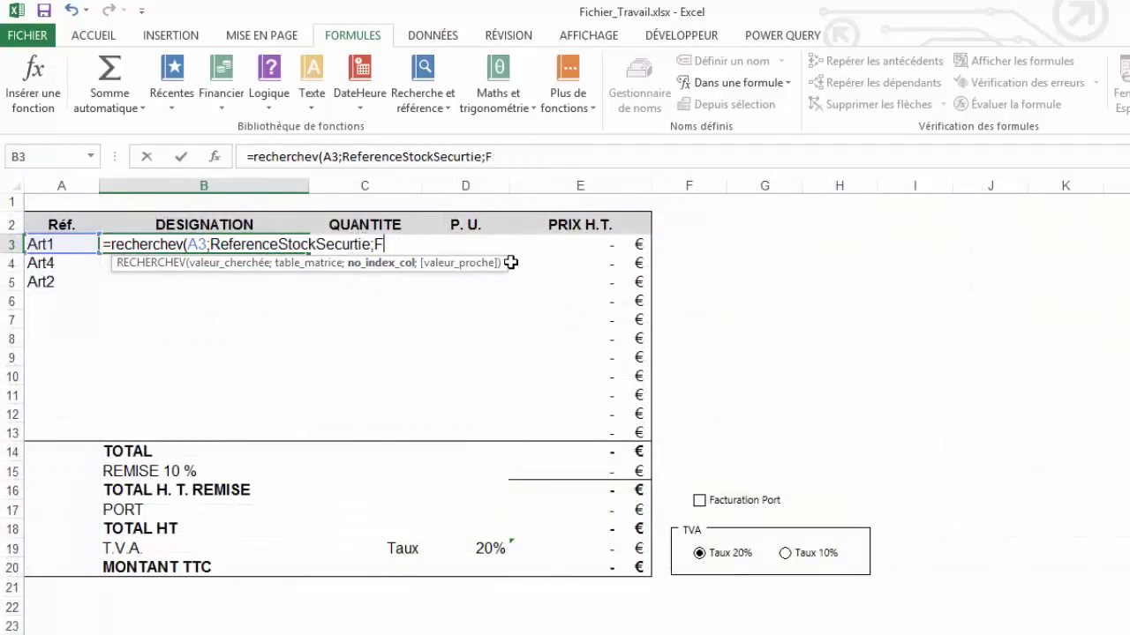
text(2)
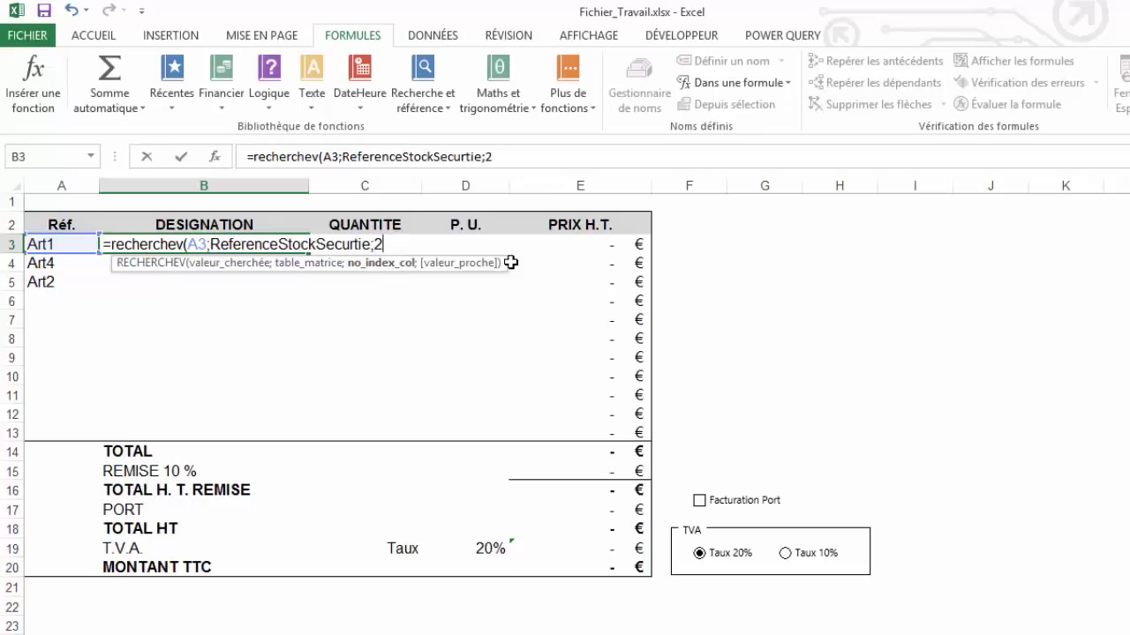
text(;)
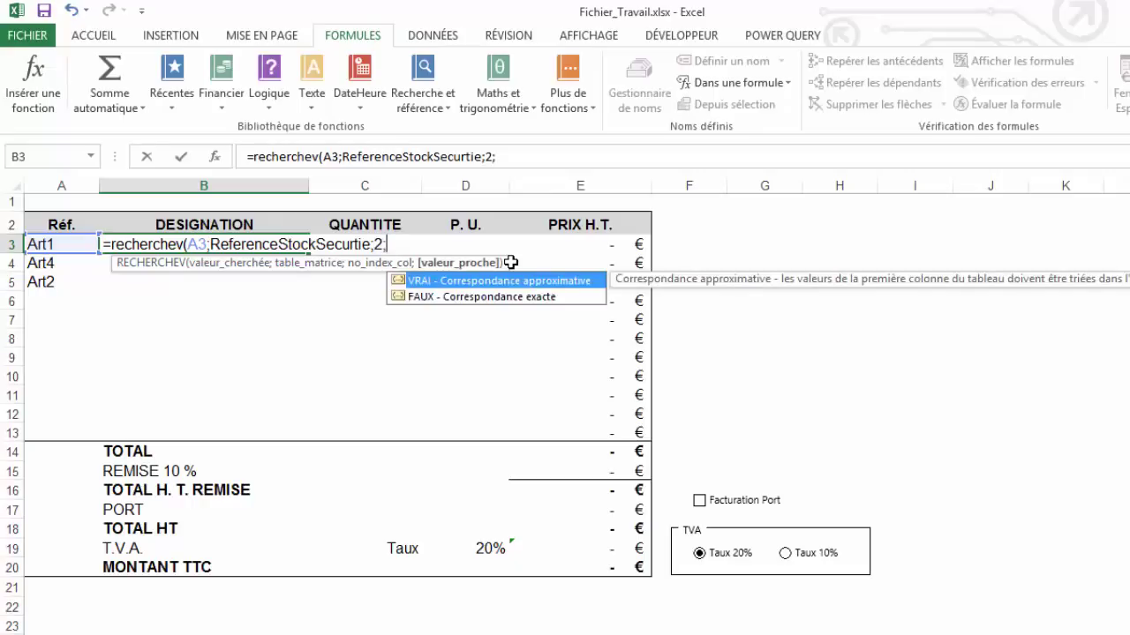
text(faux)
text())
key(Return)
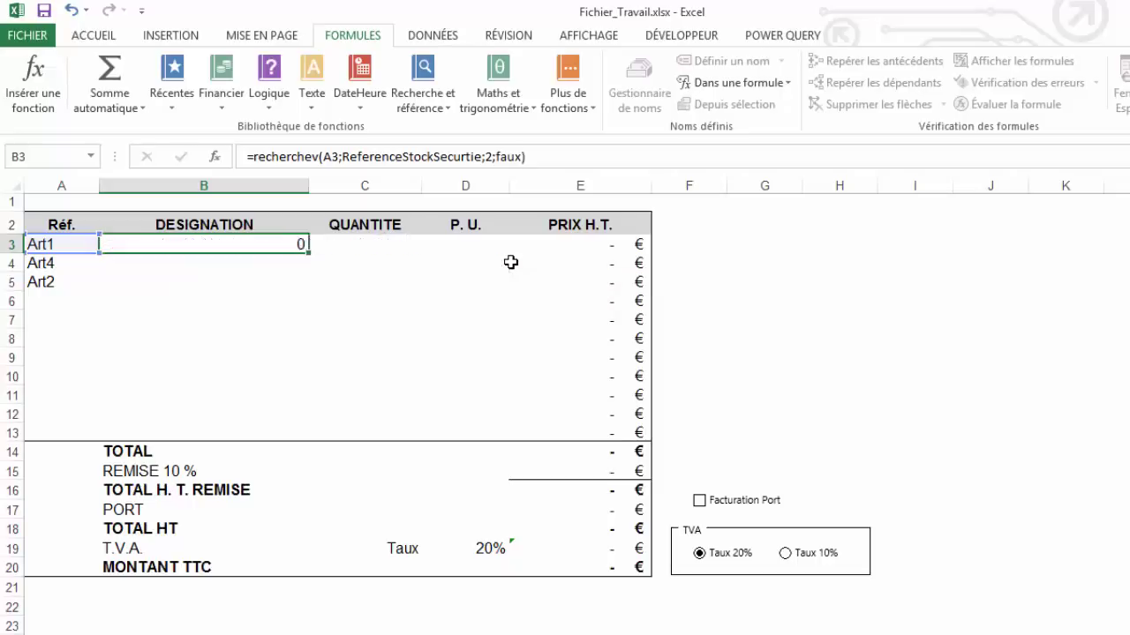
key(Up)
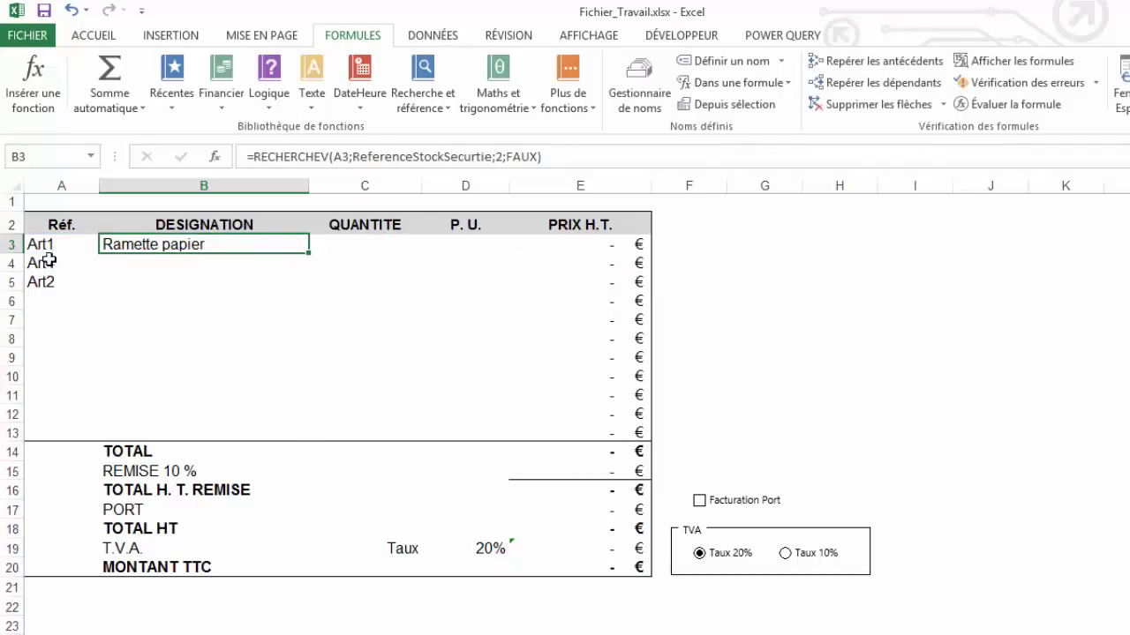
- Clear Art1 from A3 to expose #N/A in B3, then begin wrapping B3's formula in sierreur(
click(50, 247)
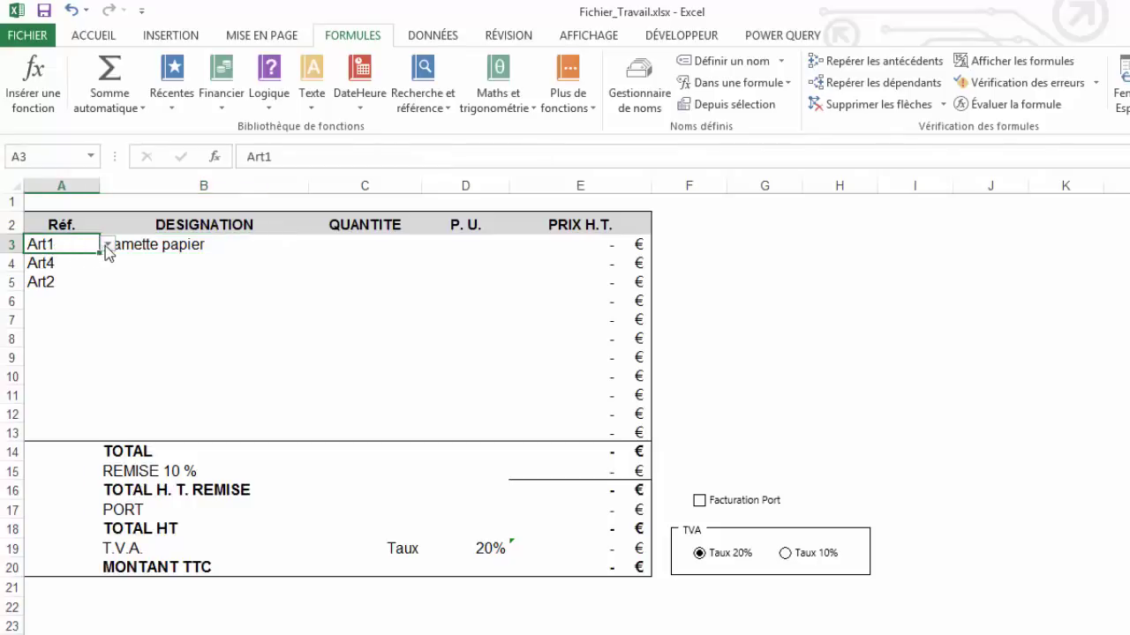
key(Delete)
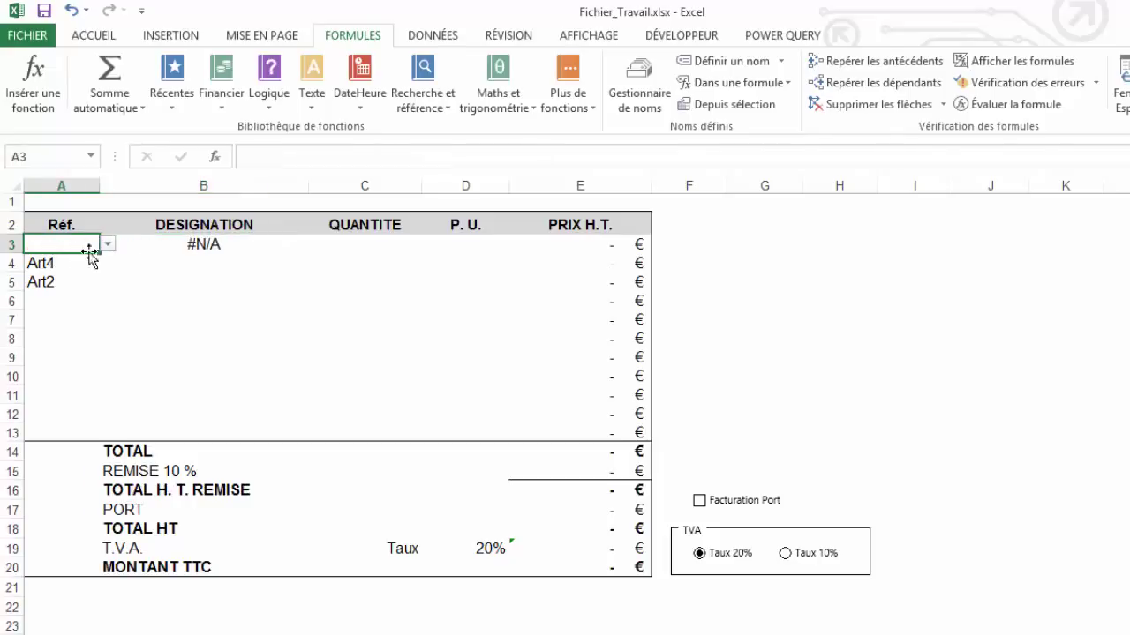
click(164, 241)
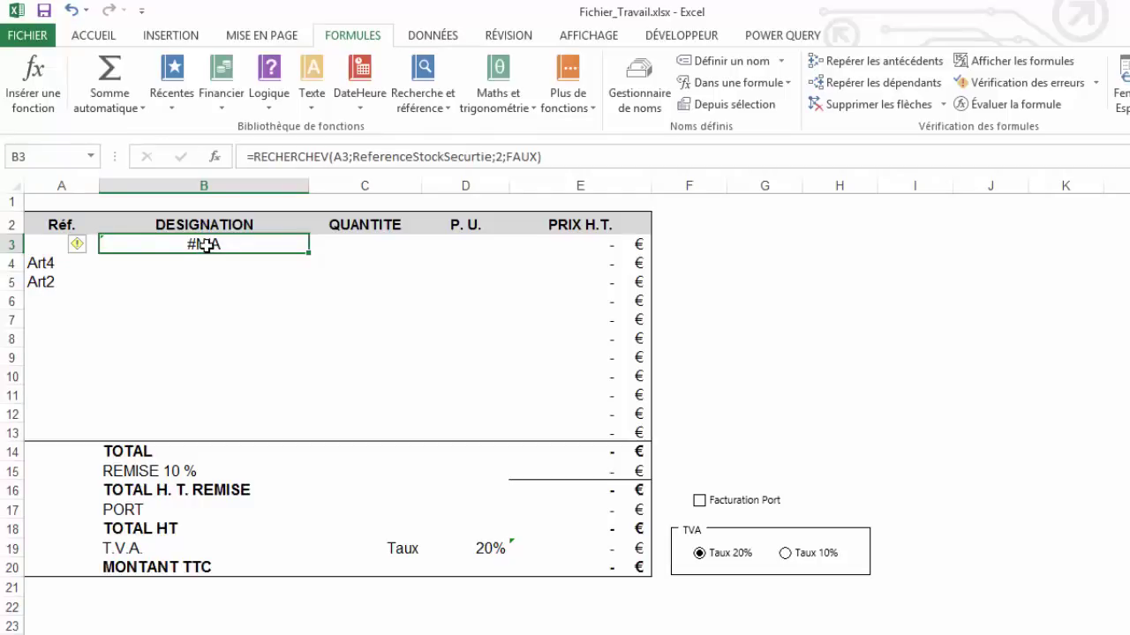
click(253, 155)
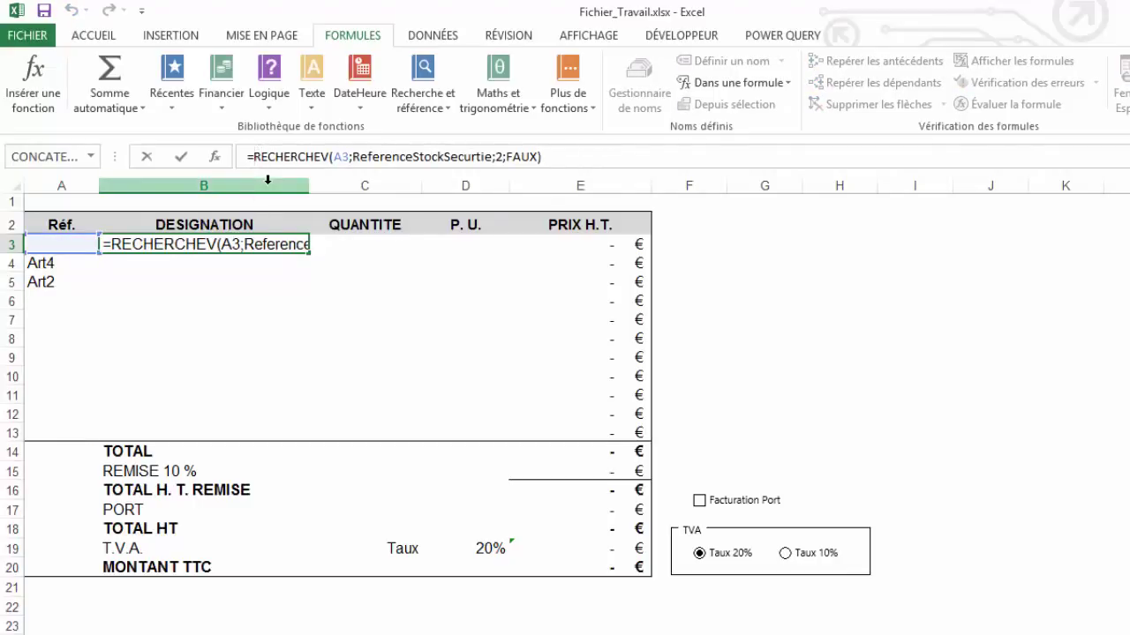
text(sierreu)
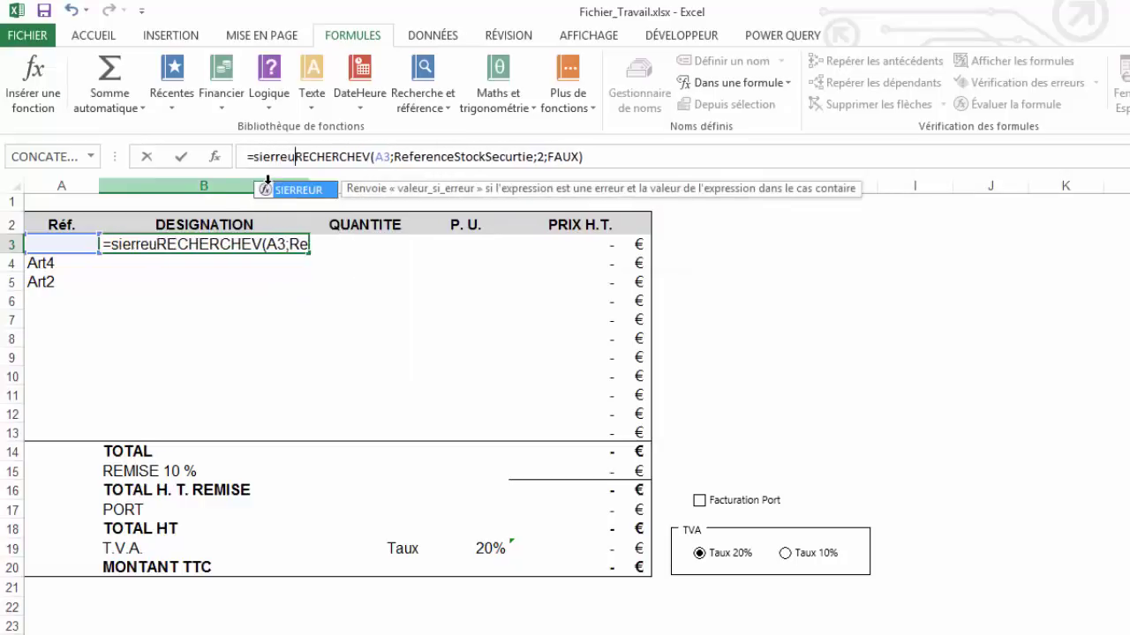
text(r()
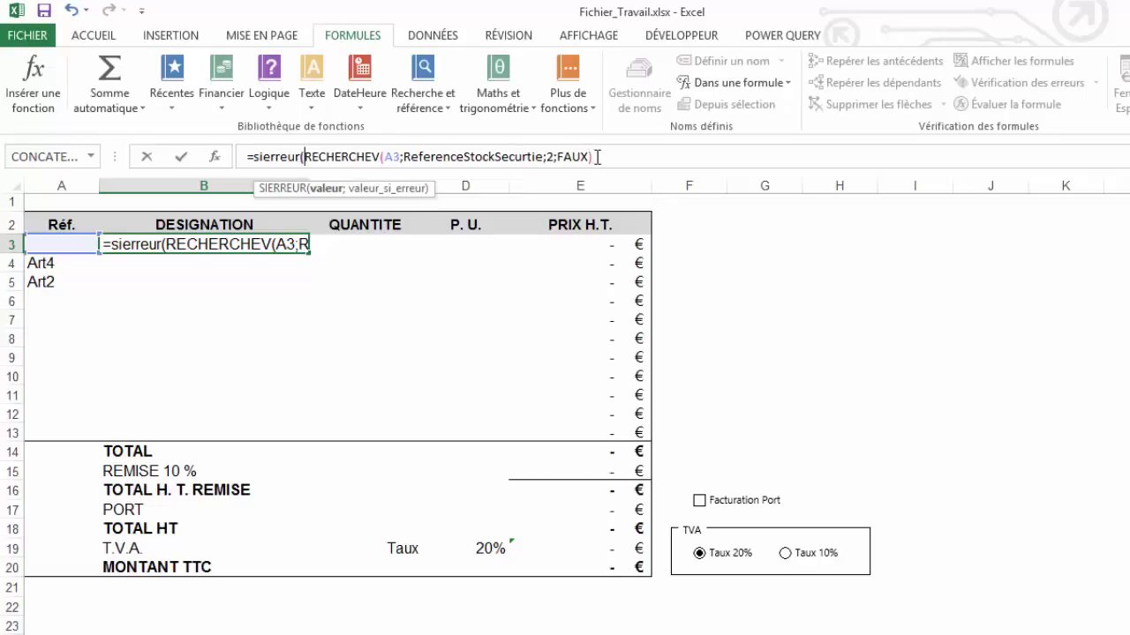
- Finish the SIERREUR(RECHERCHEV(…);"") formula and enter it into B3:B13 at once
text(;)
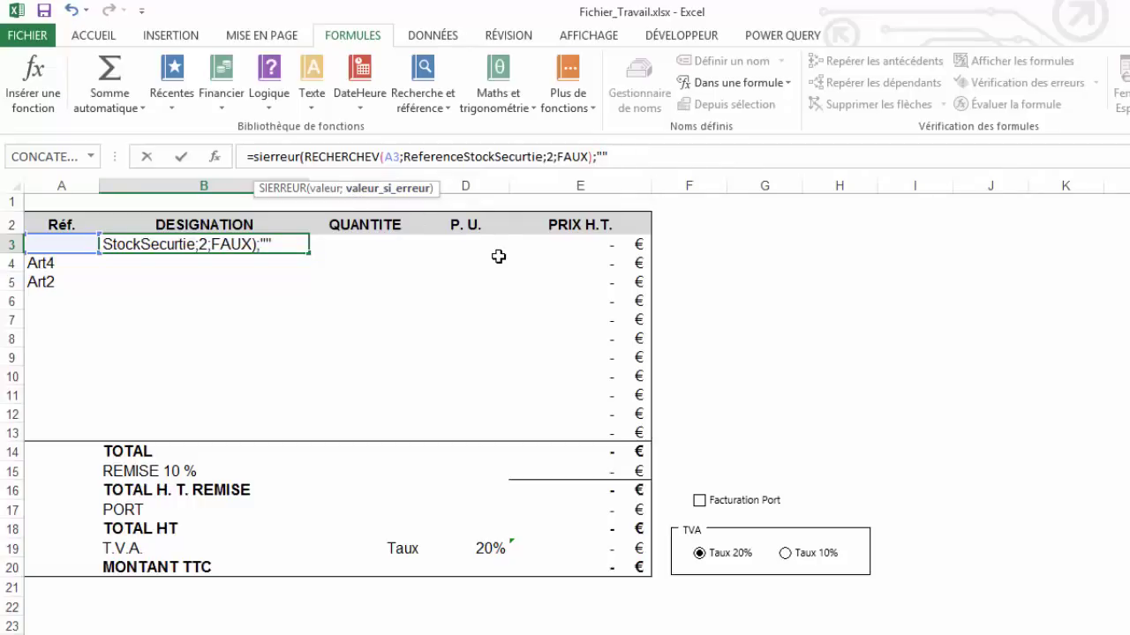
key(Return)
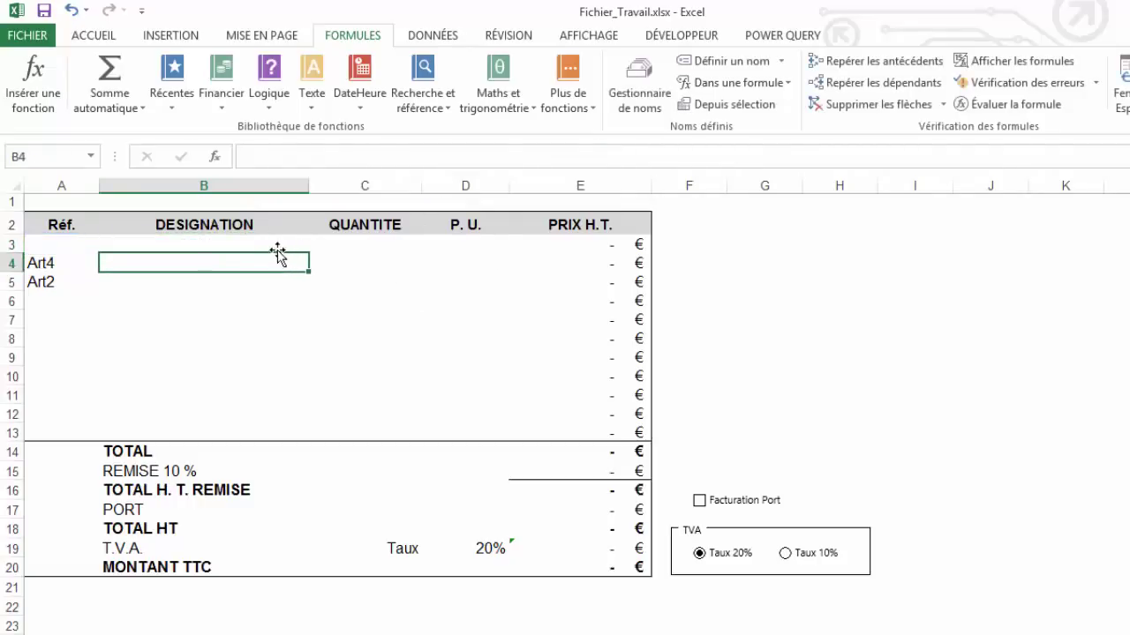
click(278, 248)
drag(280, 271, 273, 426)
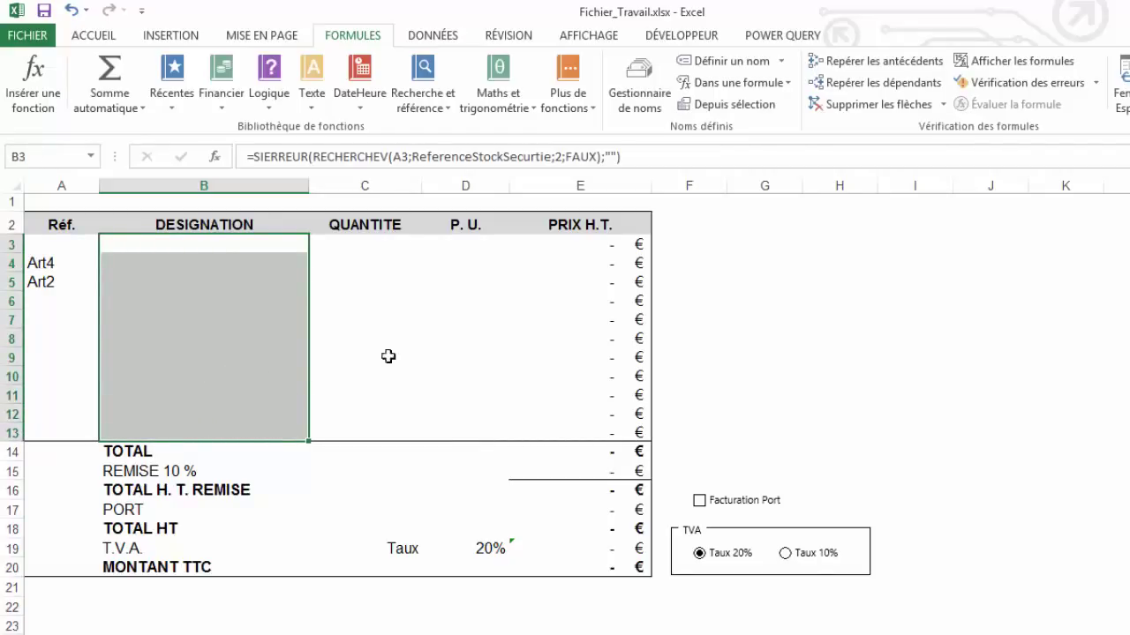
click(632, 156)
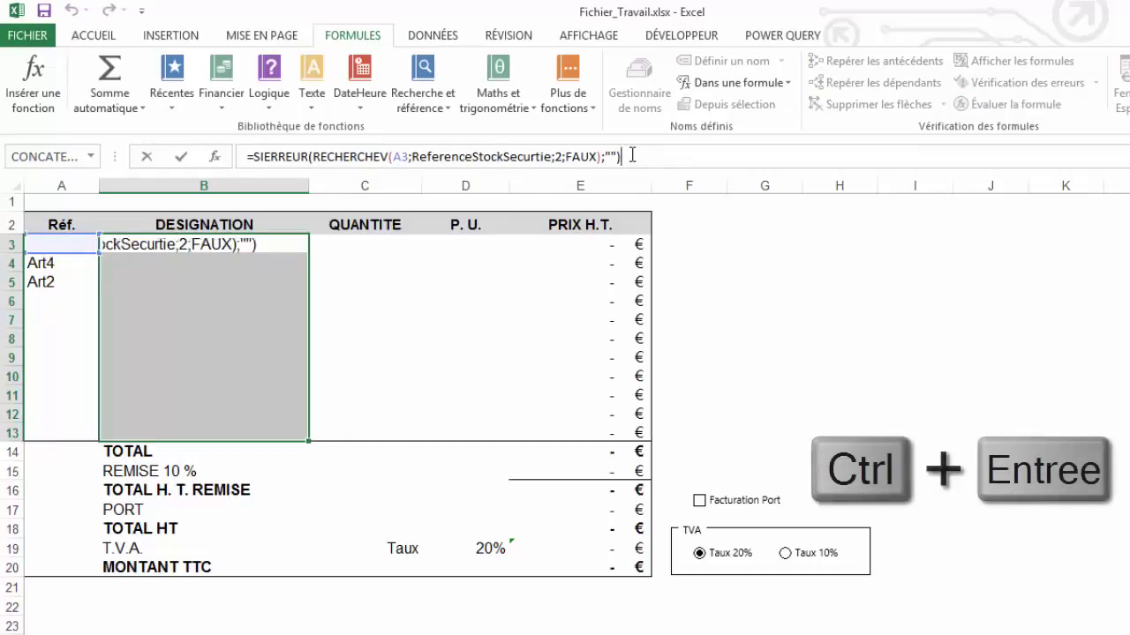
key(ctrl+Return)
- Check the filled designation formulas and choose Art1 again from A3's reference list
click(141, 316)
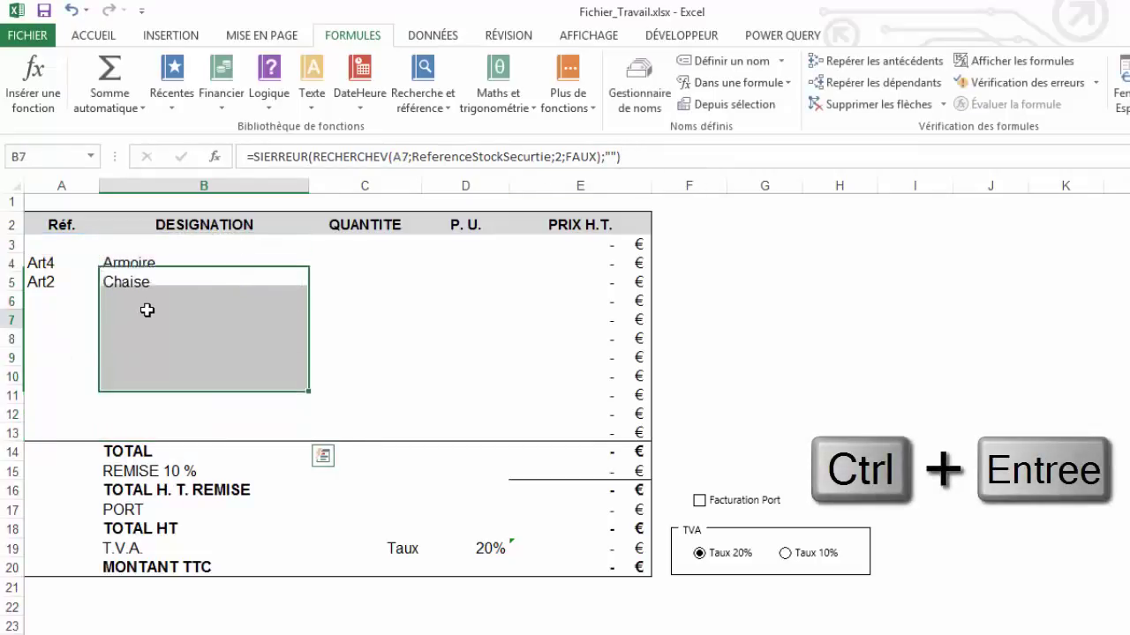
click(48, 304)
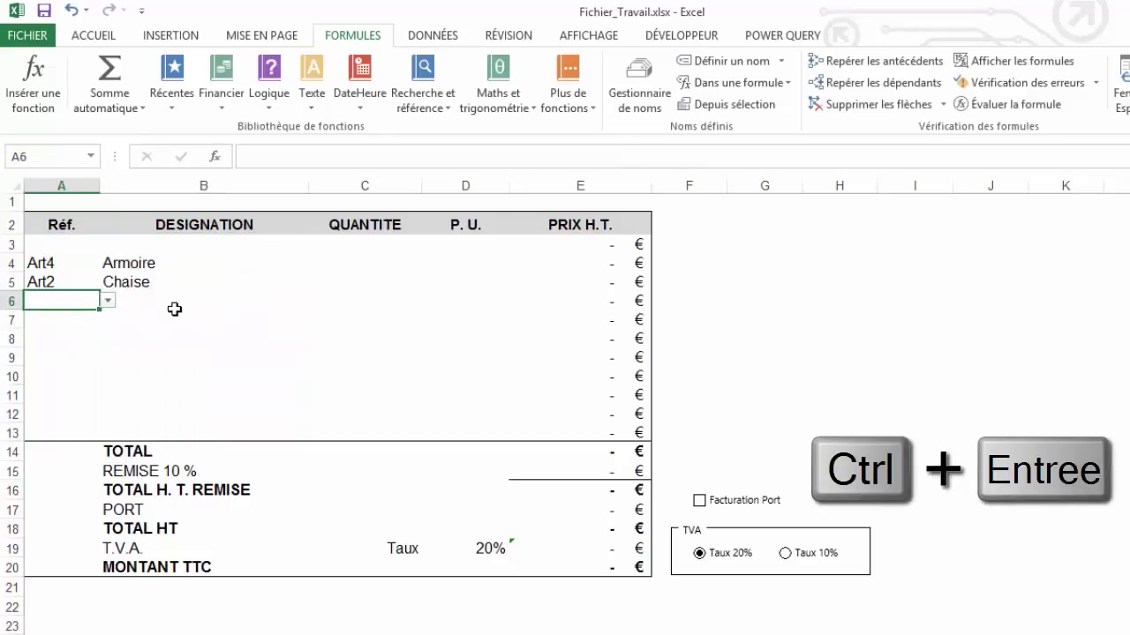
click(171, 308)
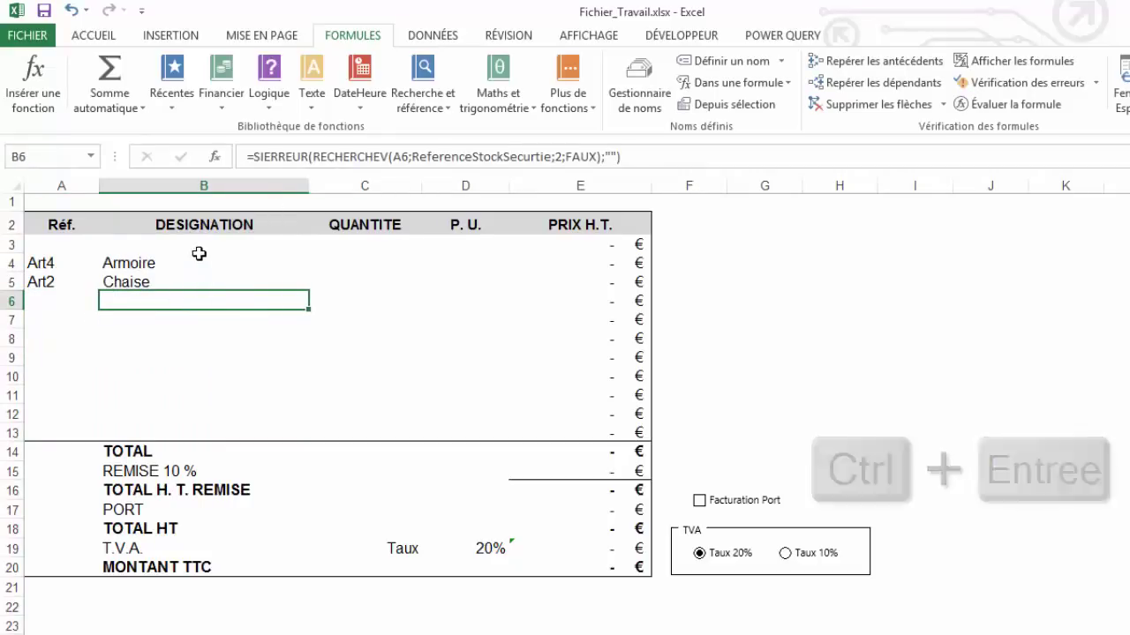
drag(196, 261, 186, 433)
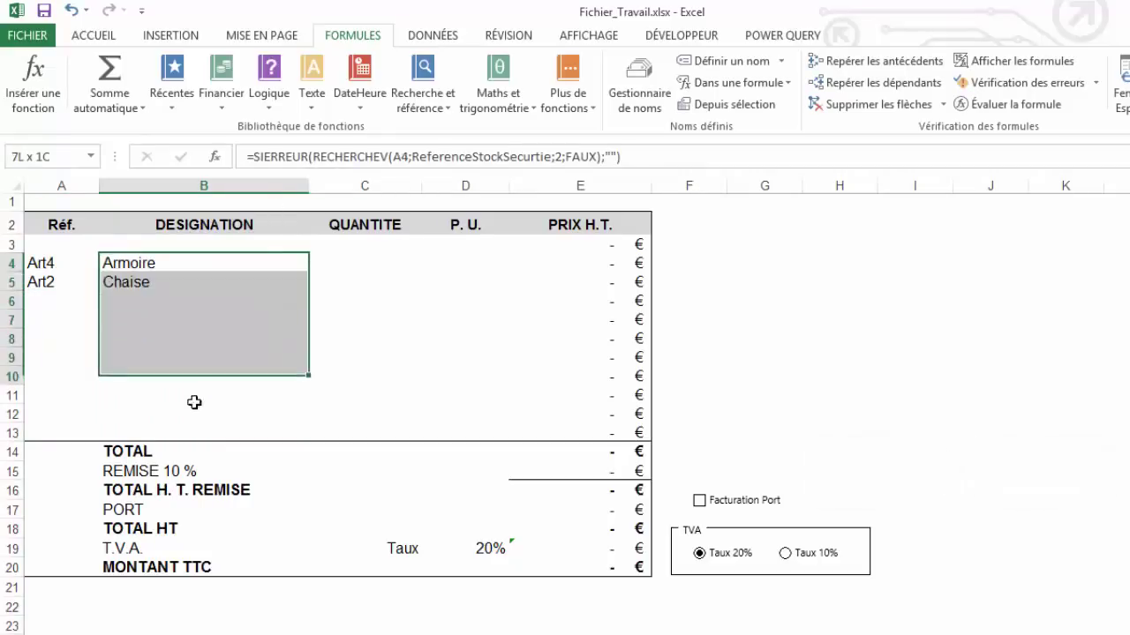
click(468, 252)
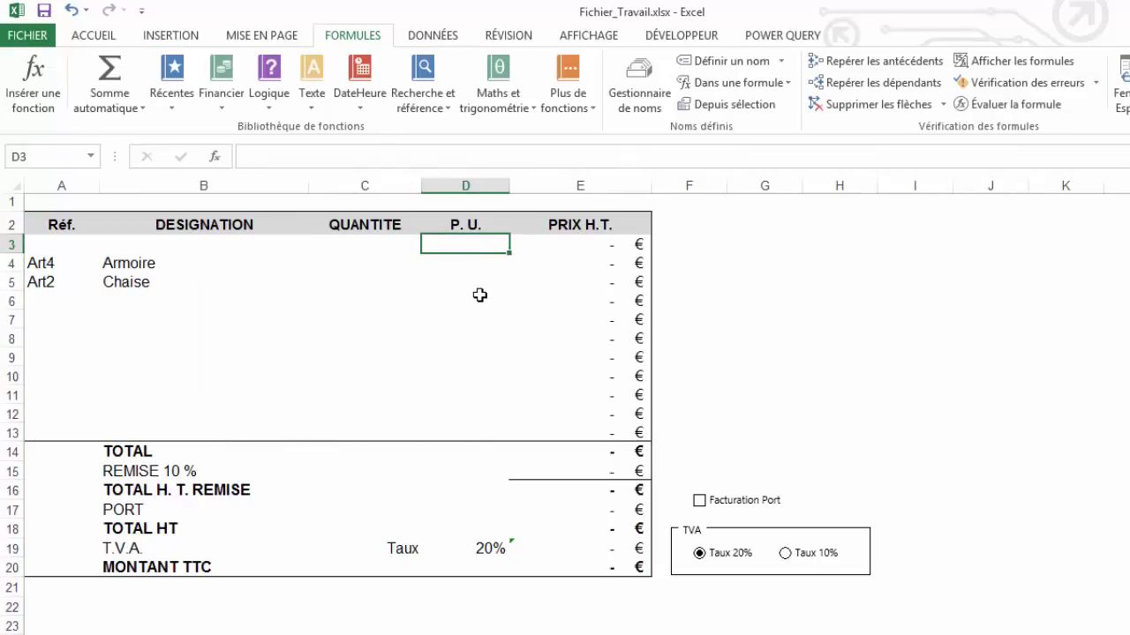
click(63, 242)
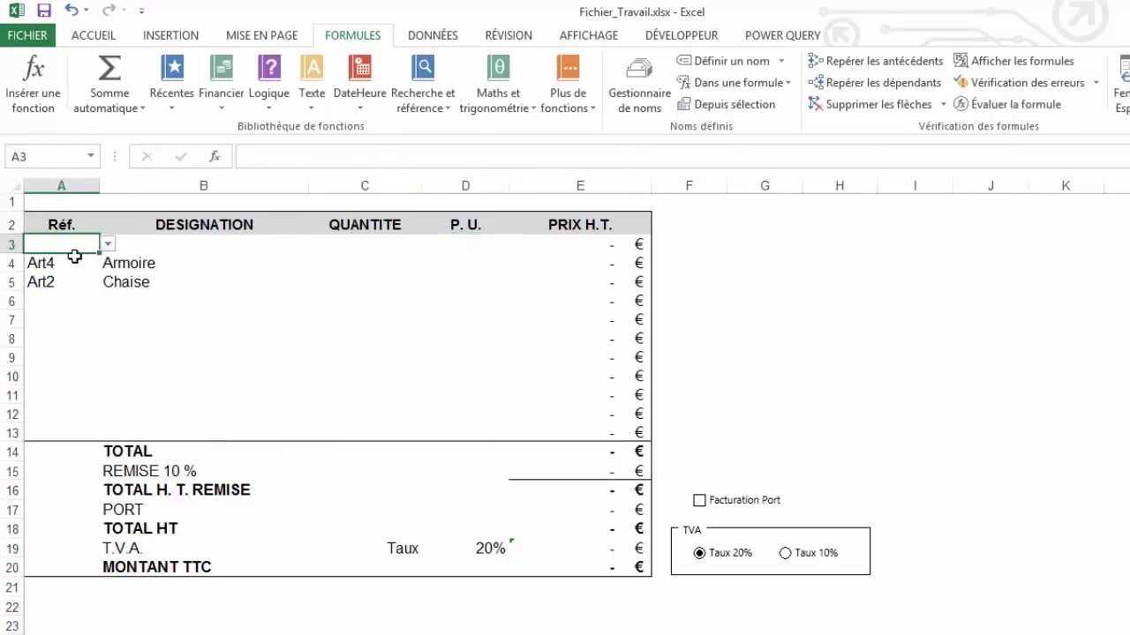
click(108, 244)
click(98, 255)
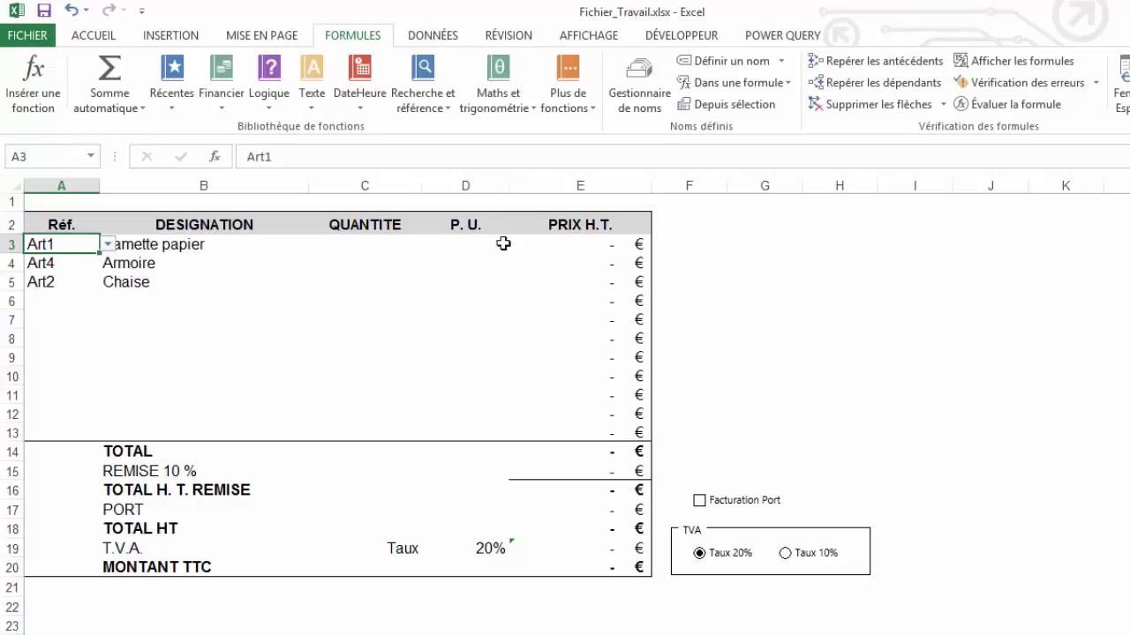
click(466, 245)
- Start D3's lookup =recherchev(A3;ReferenceStockSecurtie; using the pasted defined name
text(=)
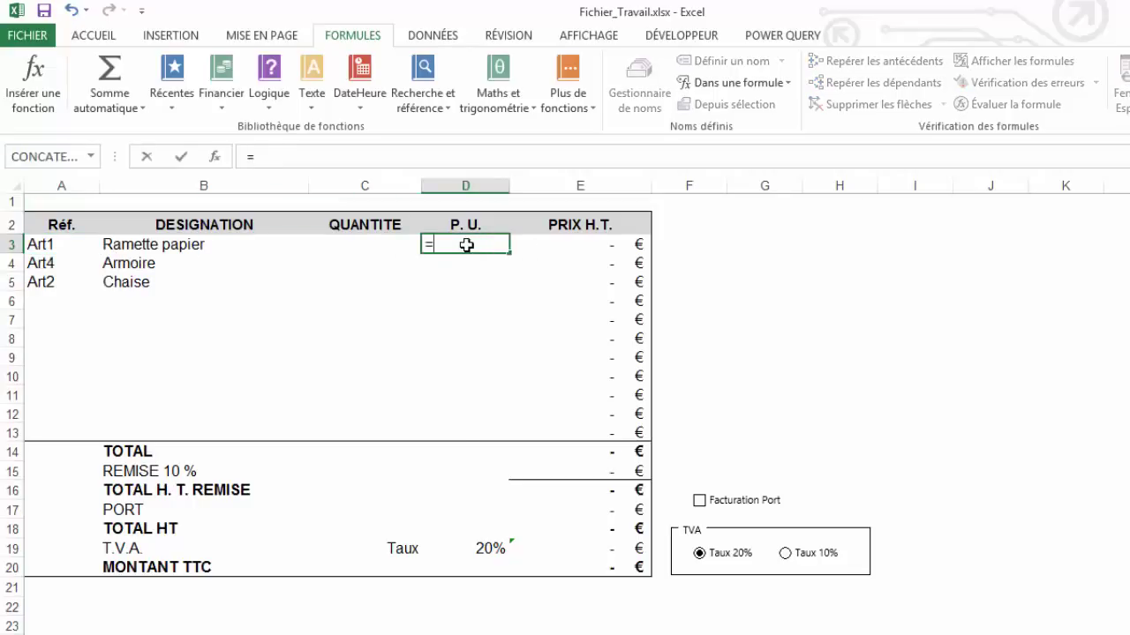
text(recherchev()
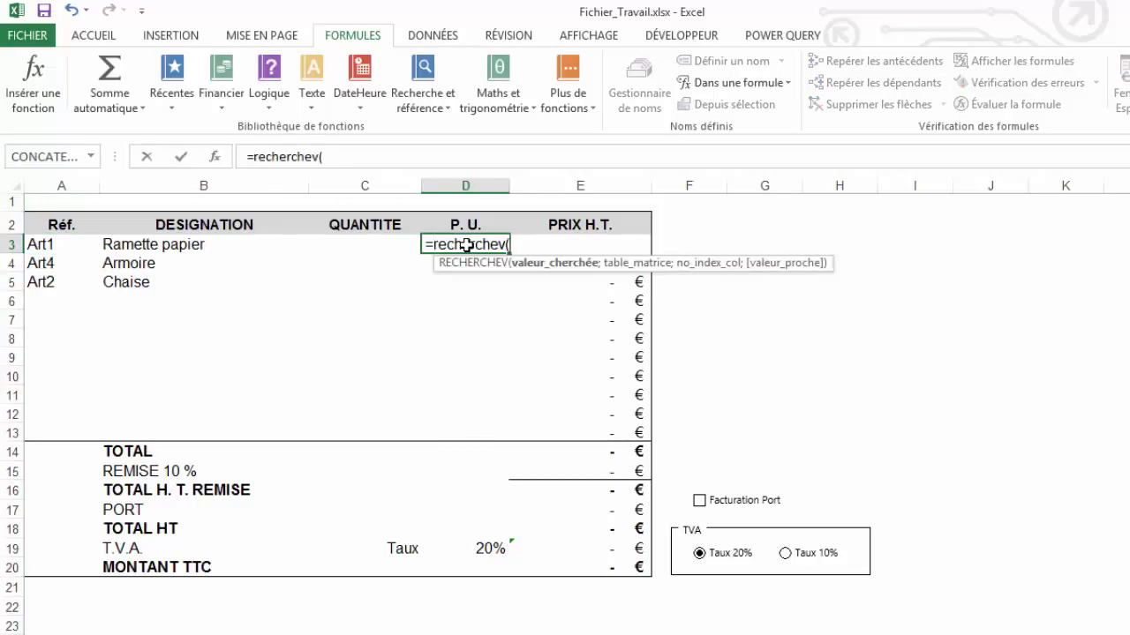
key(Escape)
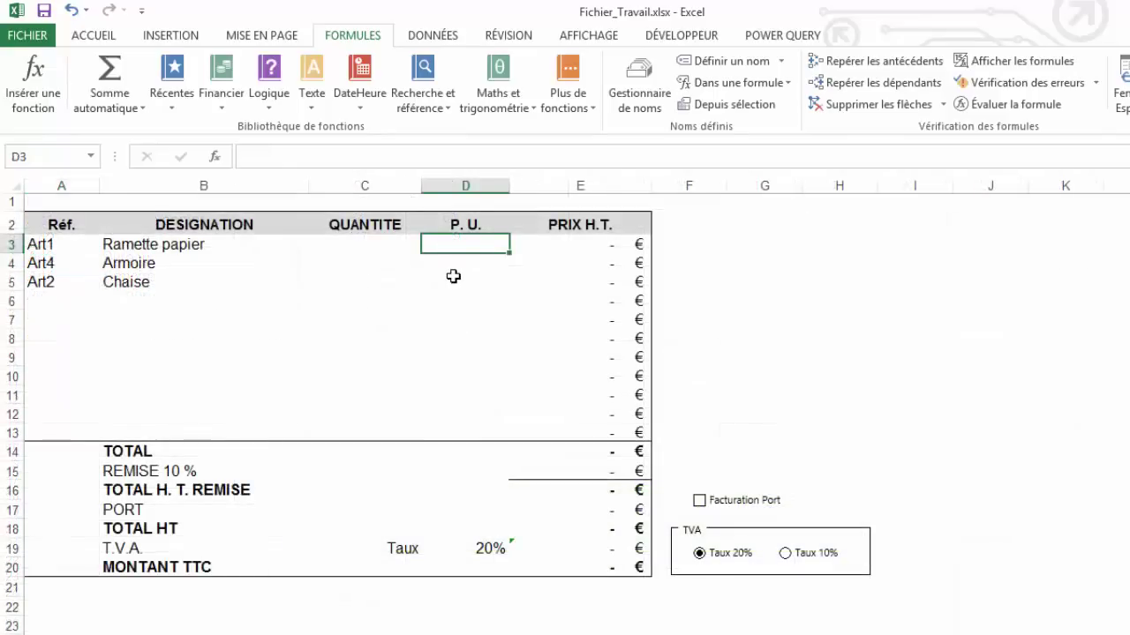
text(=)
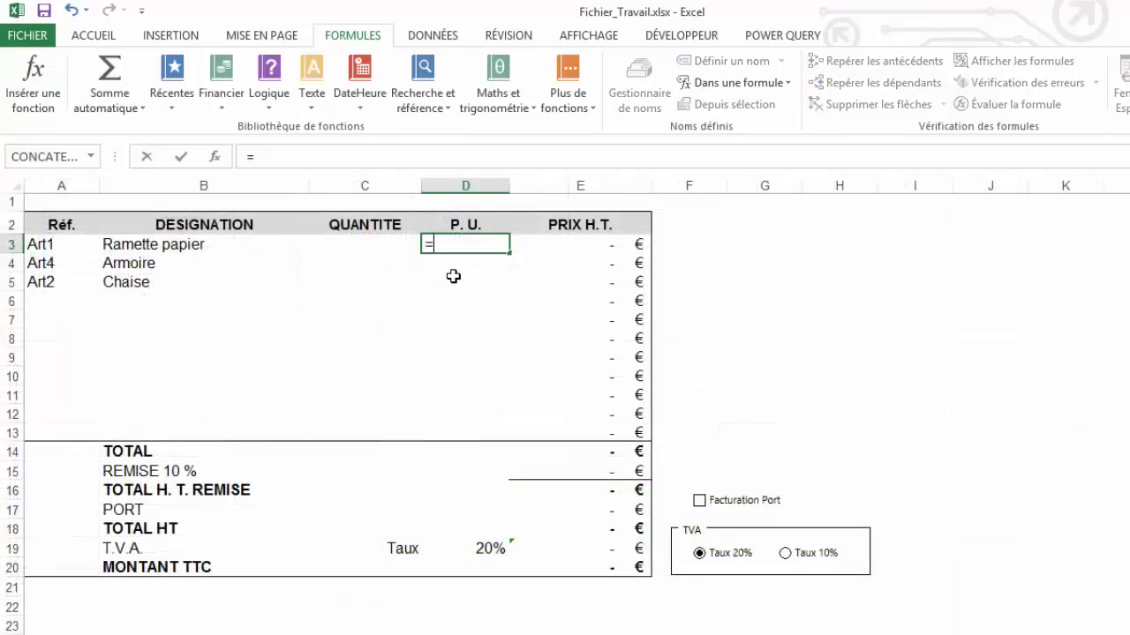
text(recherche)
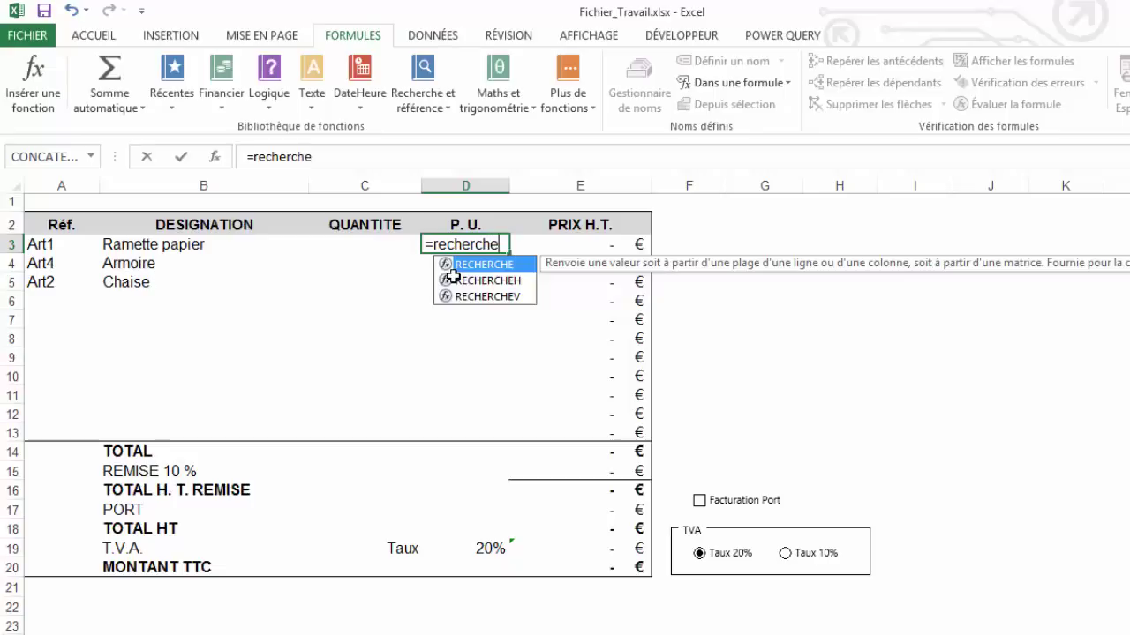
text(v()
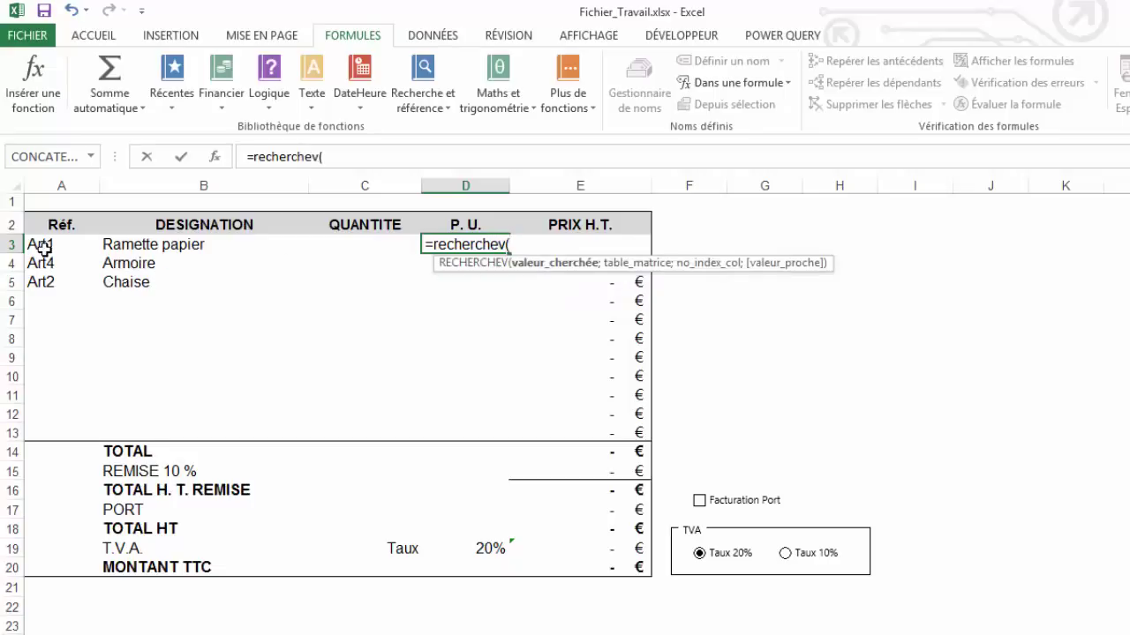
click(44, 244)
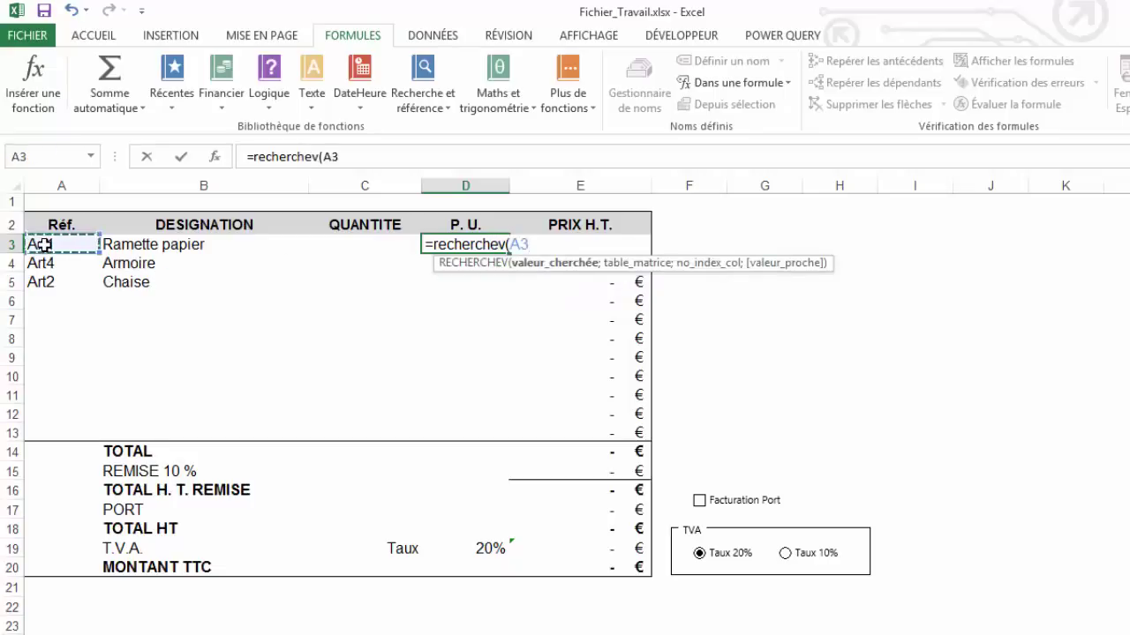
text(;)
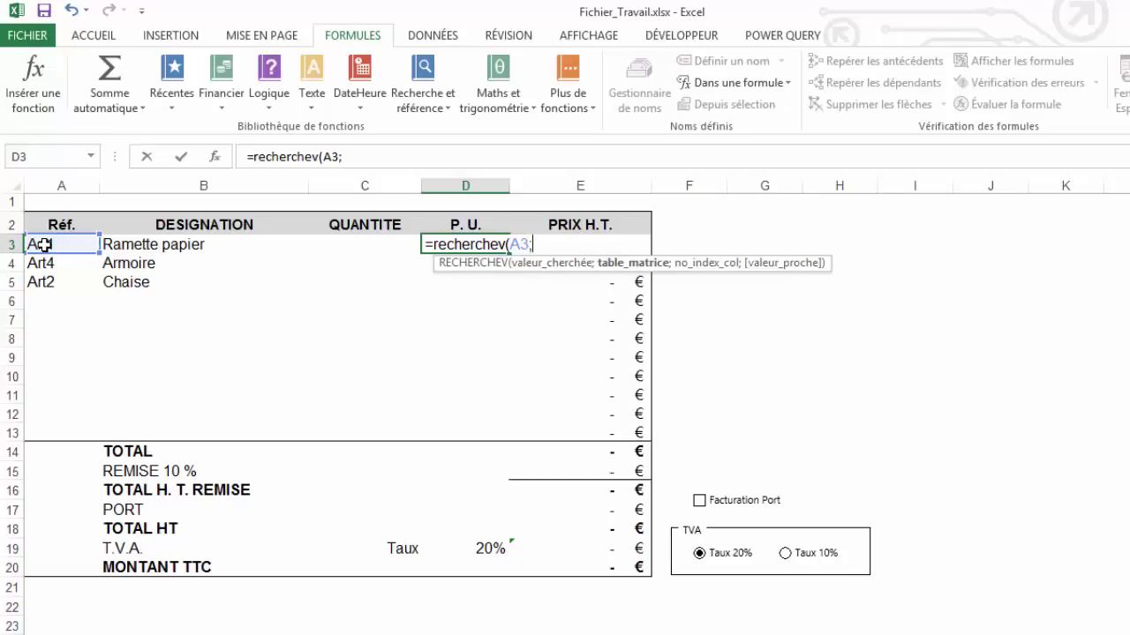
key(F3)
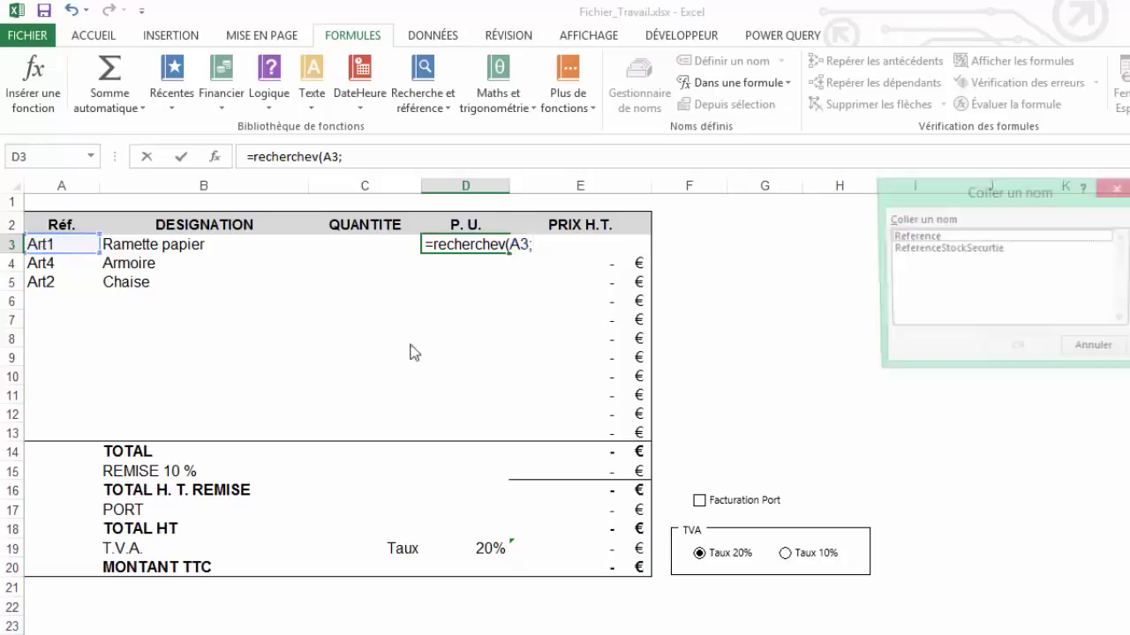
click(955, 249)
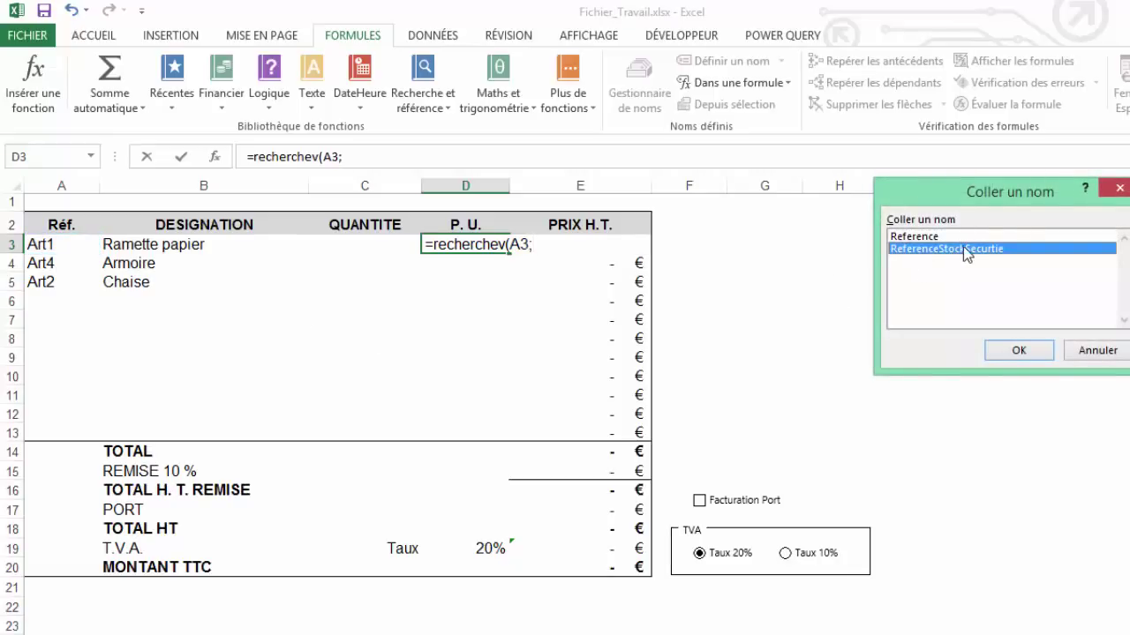
click(1020, 349)
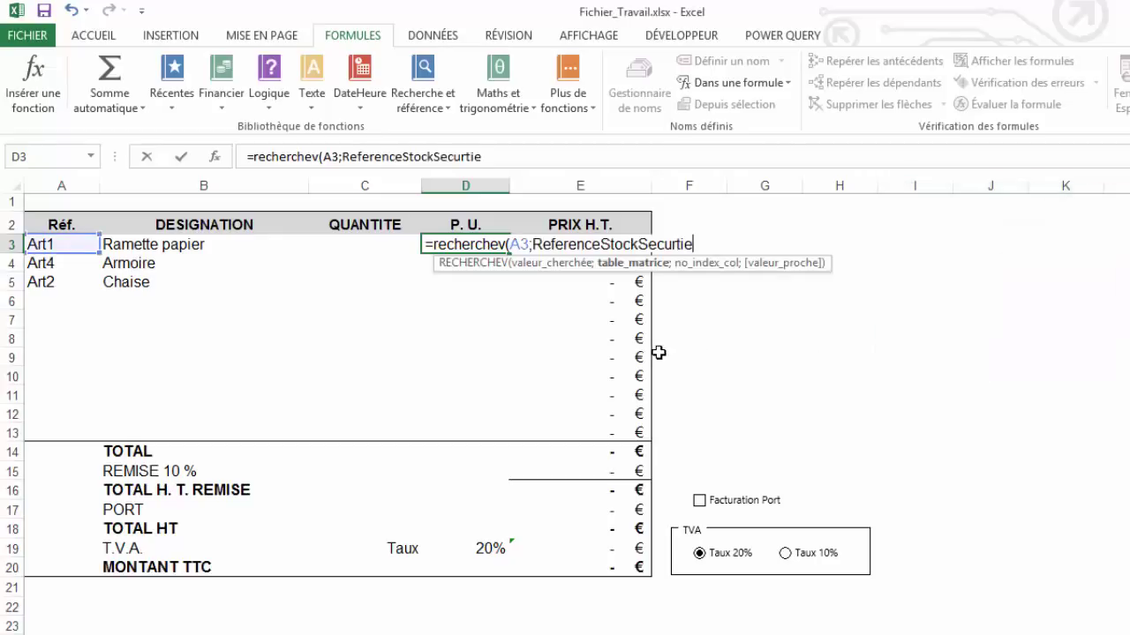
text(;)
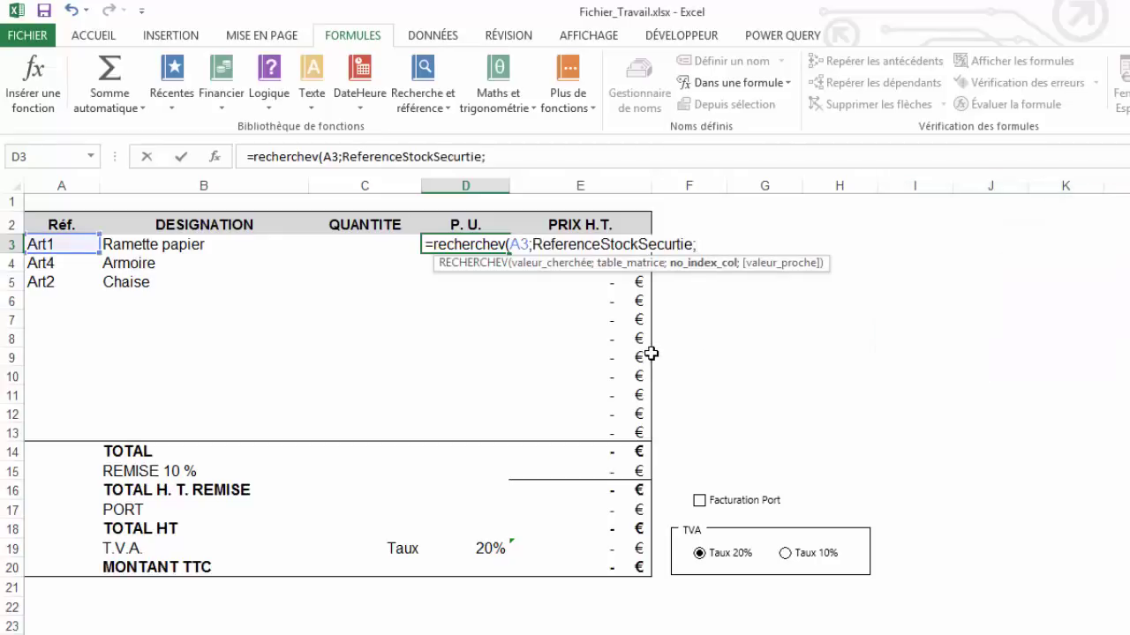
- Finish D3 with column 3 and FAUX, then copy it down the unit price column
key(ctrl+Page_Down)
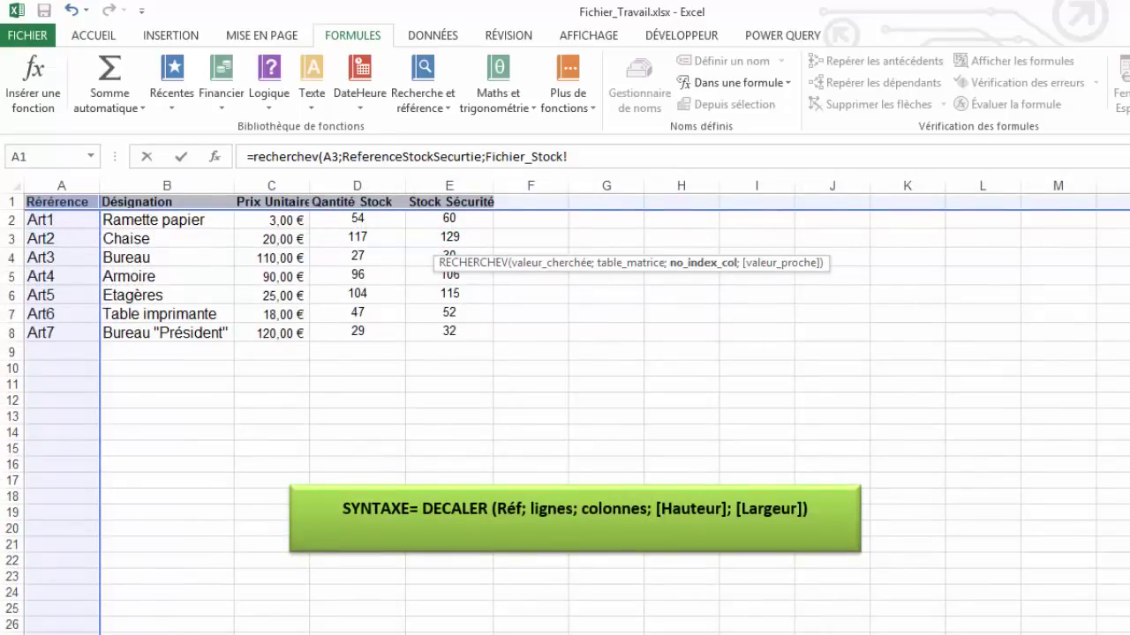
key(ctrl+Page_Up)
click(548, 158)
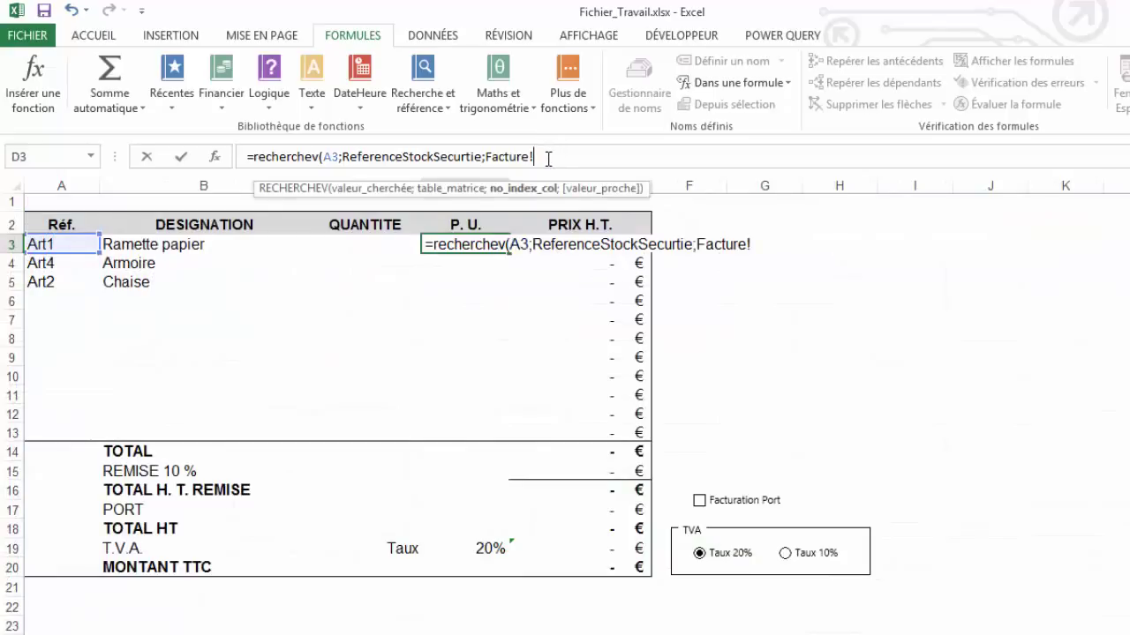
key(BackSpace)
key(BackSpace)
key(BackSpace)
key(BackSpace)
key(BackSpace)
key(BackSpace)
key(BackSpace)
key(BackSpace)
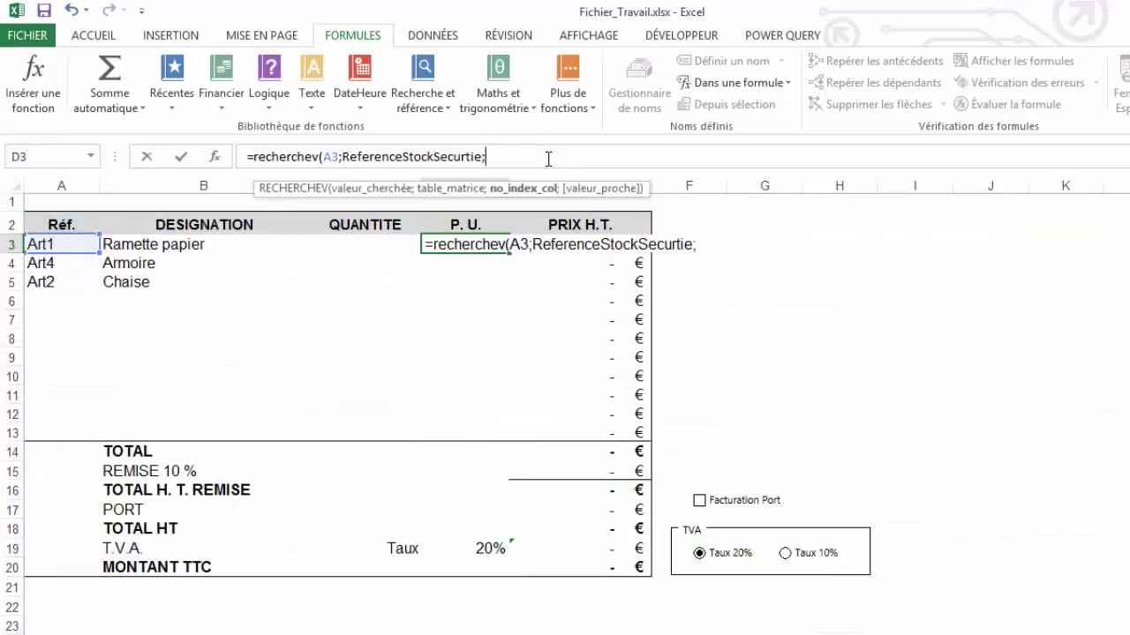
text(3)
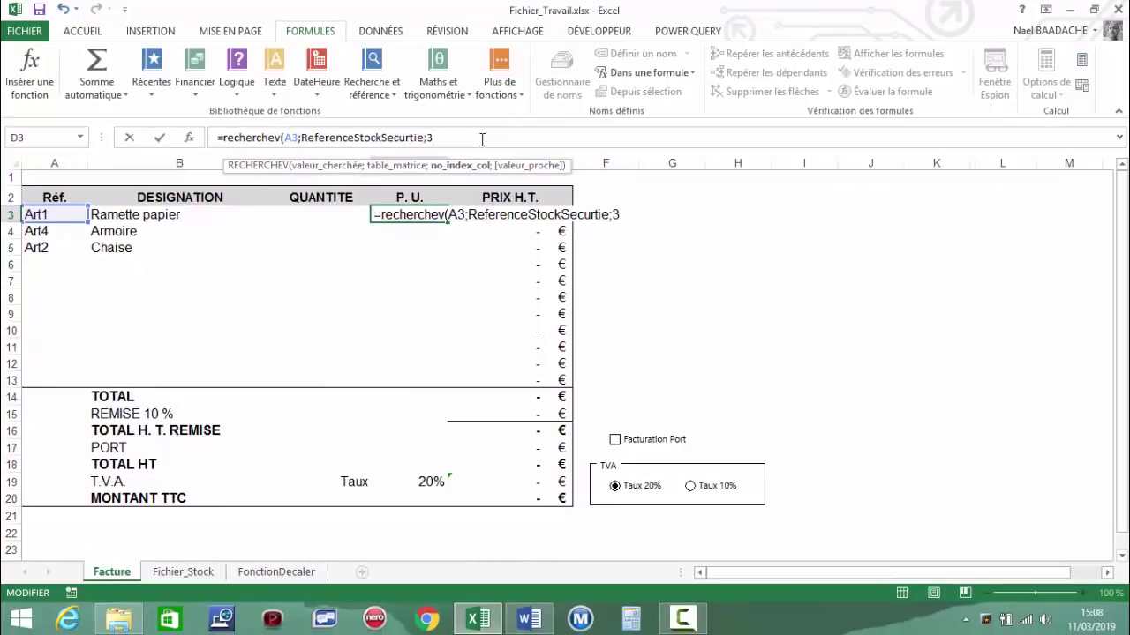
text(;)
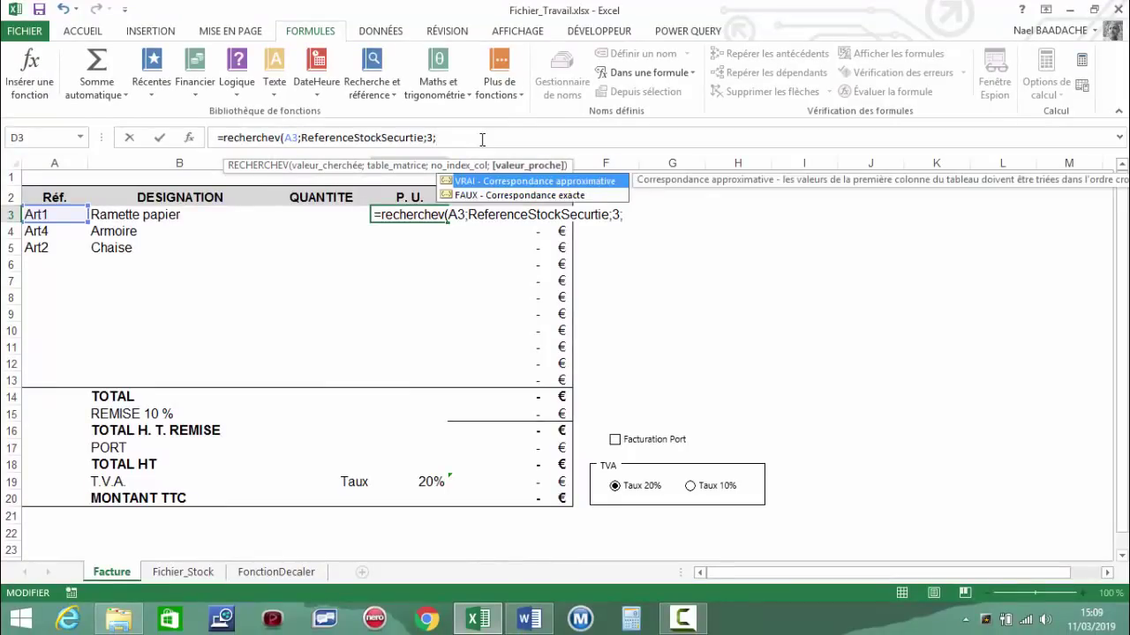
text(faux)
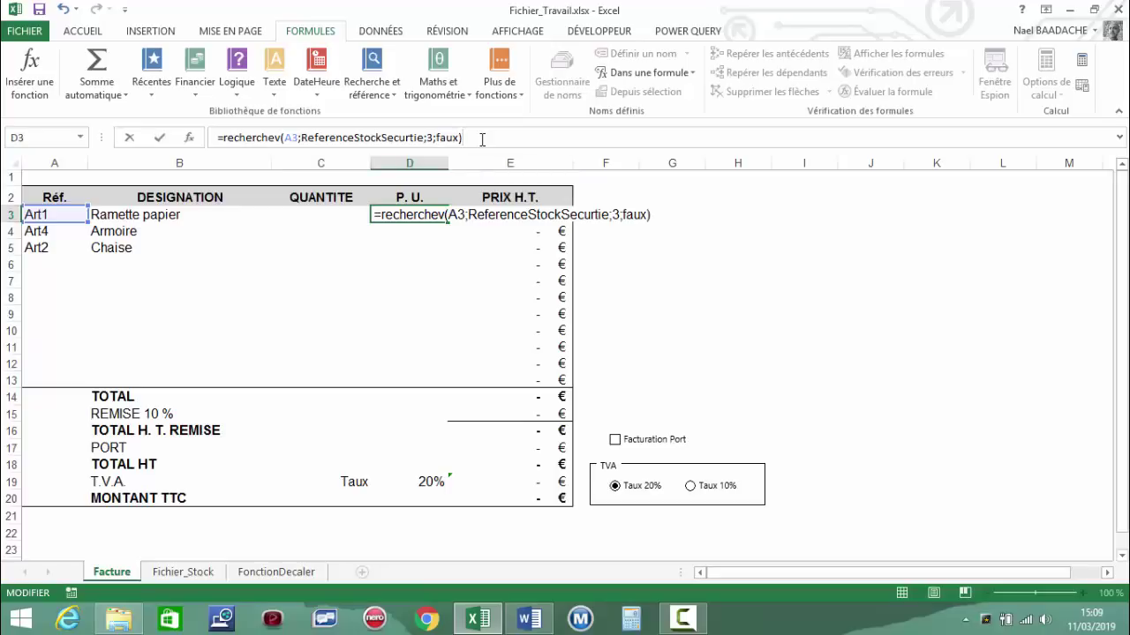
key(ctrl+Return)
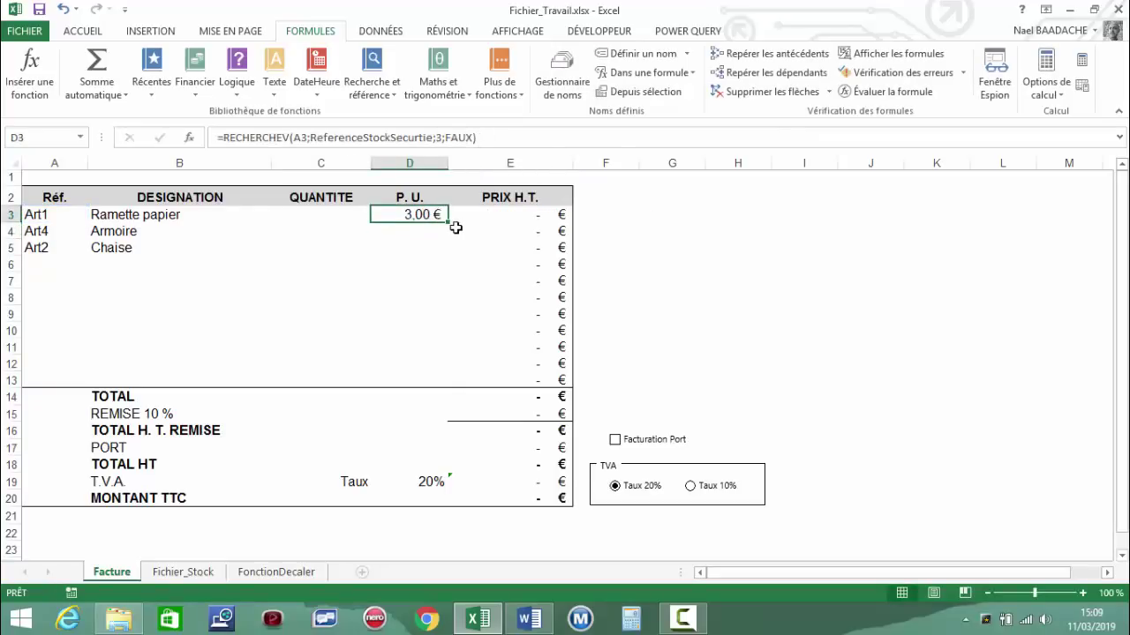
double_click(447, 224)
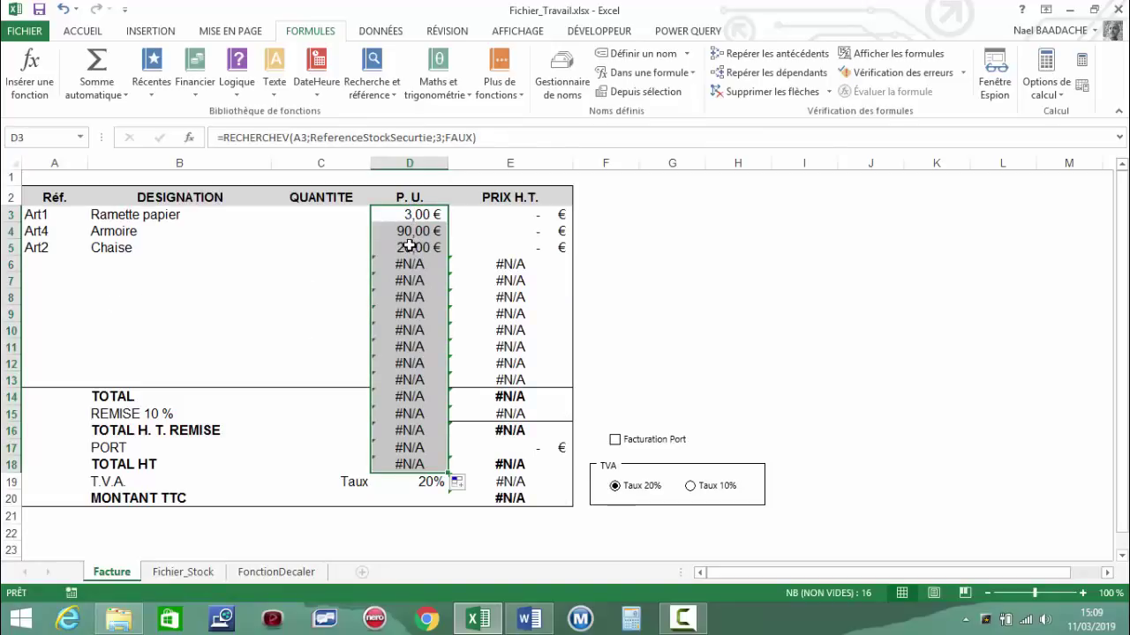
- Undo the fill, select the unit-price cells and enter =SIERREUR(RECHERCHEV(A3;ReferenceStockSecurtie;3;FAUX);"") in all
click(65, 11)
mouse_move(449, 223)
mouse_down()
mouse_move(430, 384)
mouse_move(433, 364)
mouse_up()
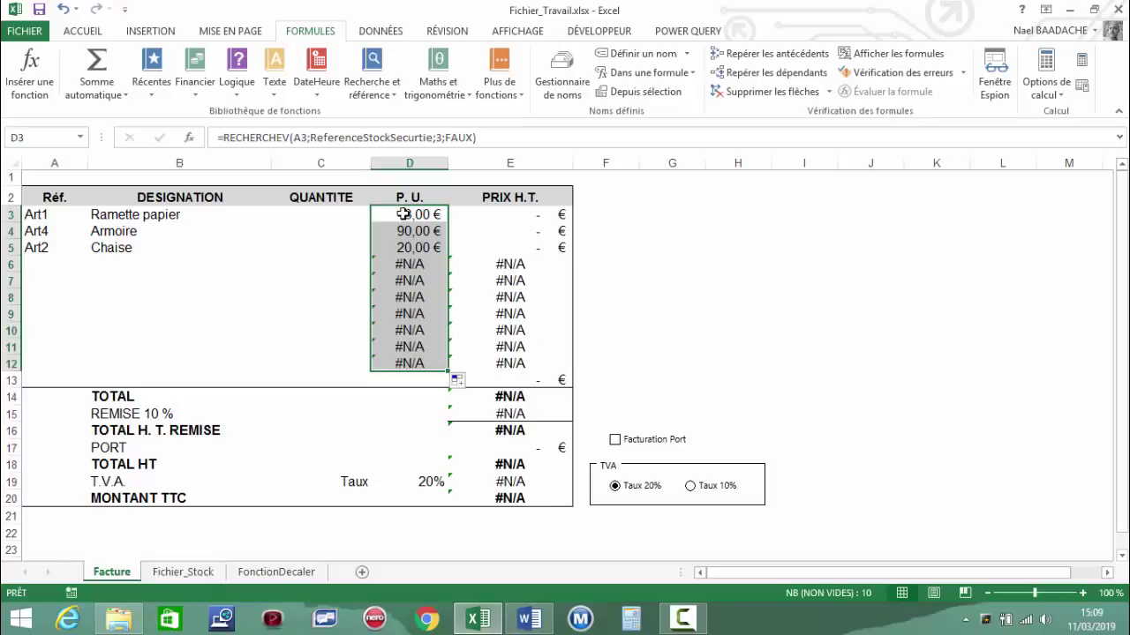
click(480, 139)
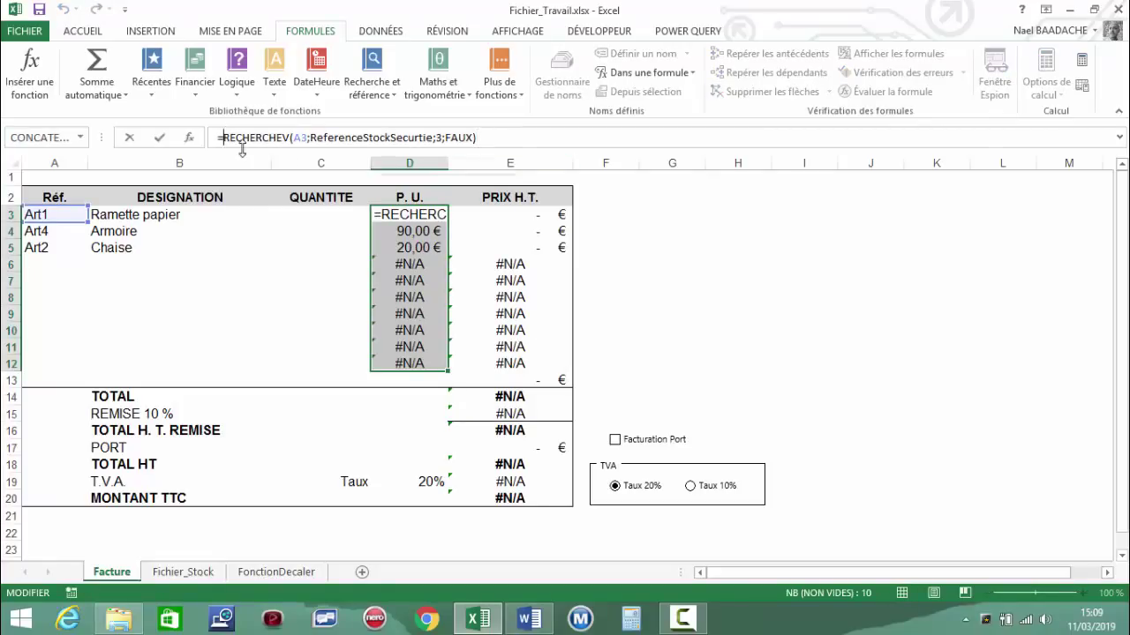
text(sierreur()
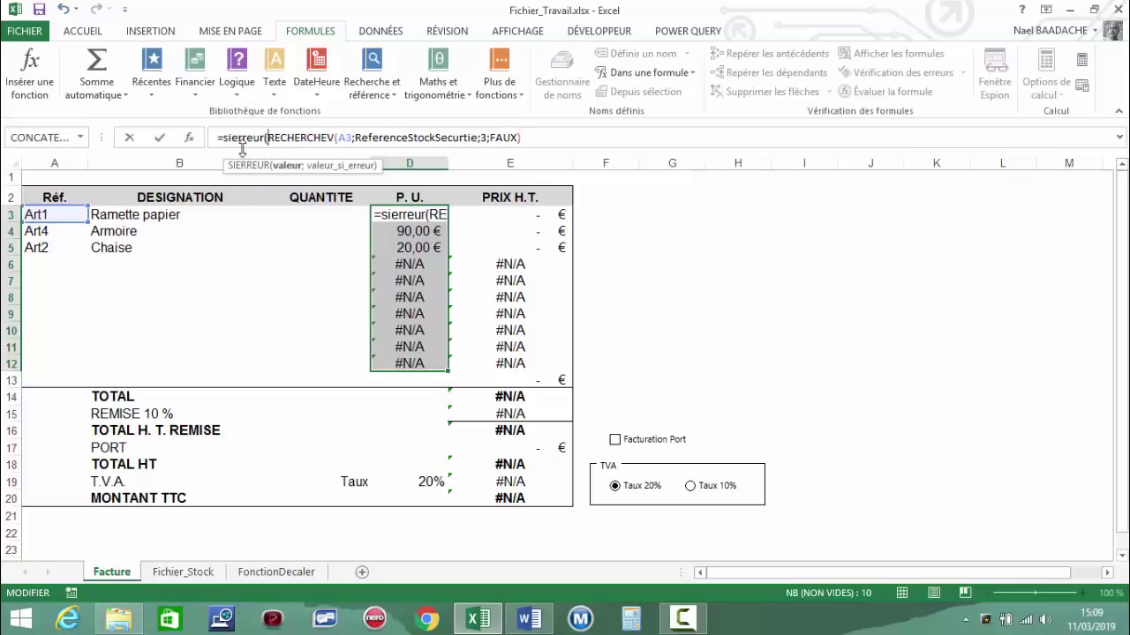
click(530, 137)
text(;)
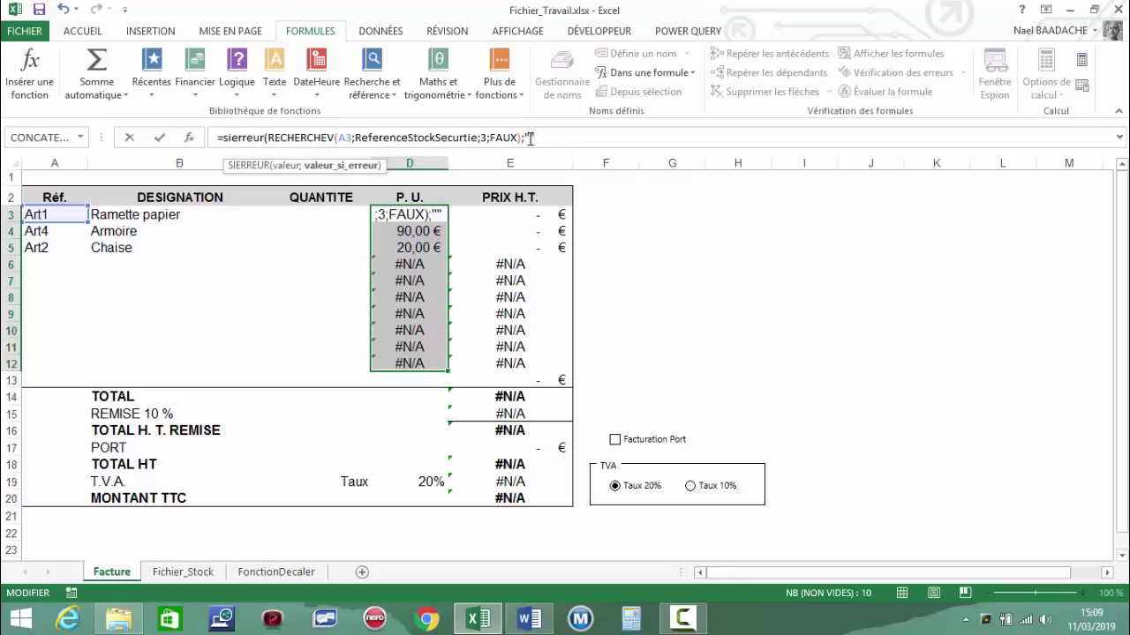
key(ctrl+Return)
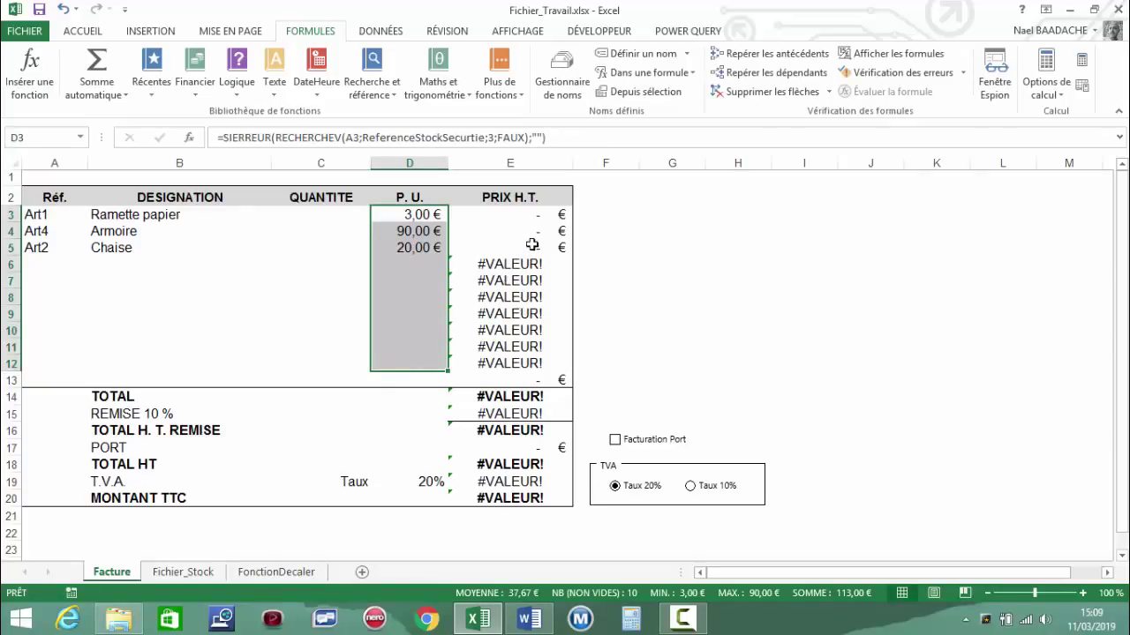
click(523, 216)
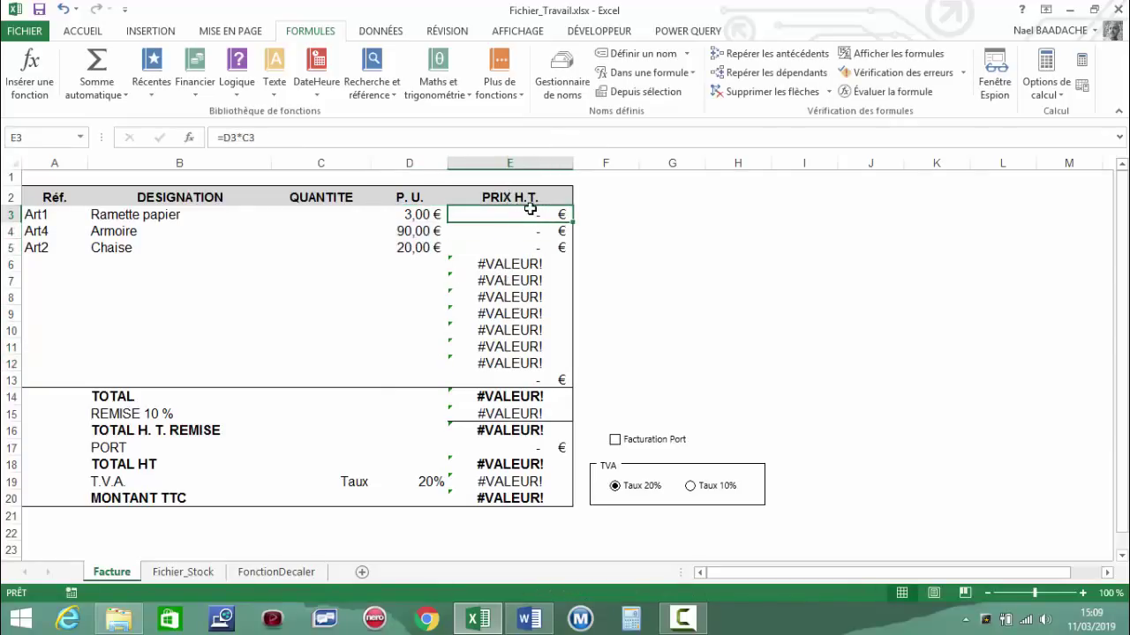
- Change the PRIX H.T. formula in E3 to =SIERREUR(D3*C3;"")
click(346, 219)
click(415, 214)
click(528, 217)
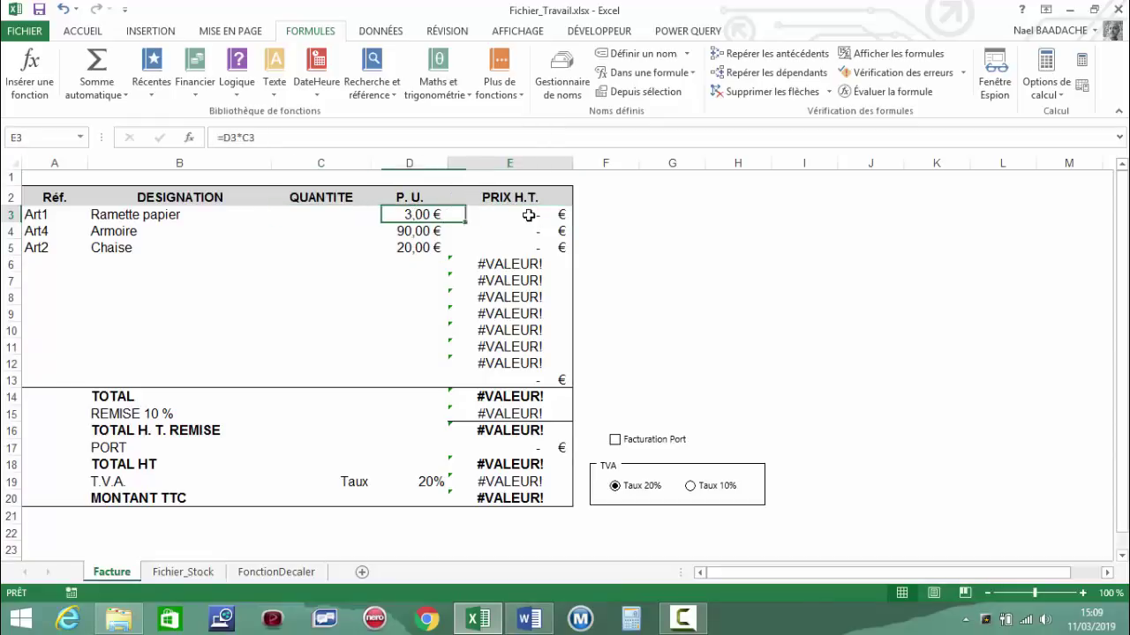
click(226, 137)
text(si)
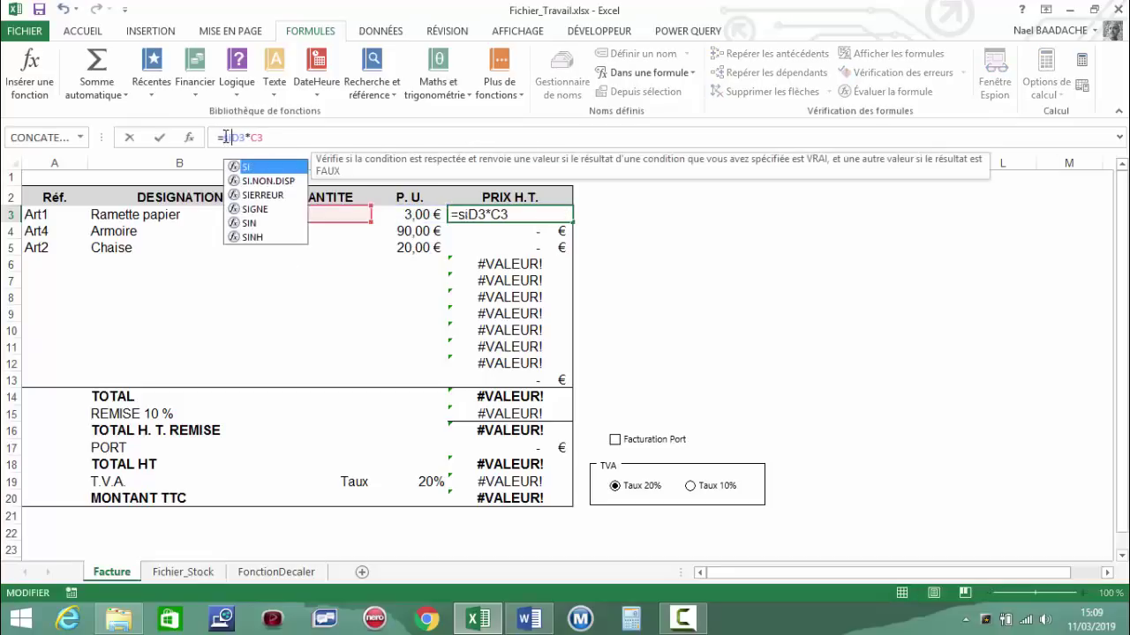
text(rreur()
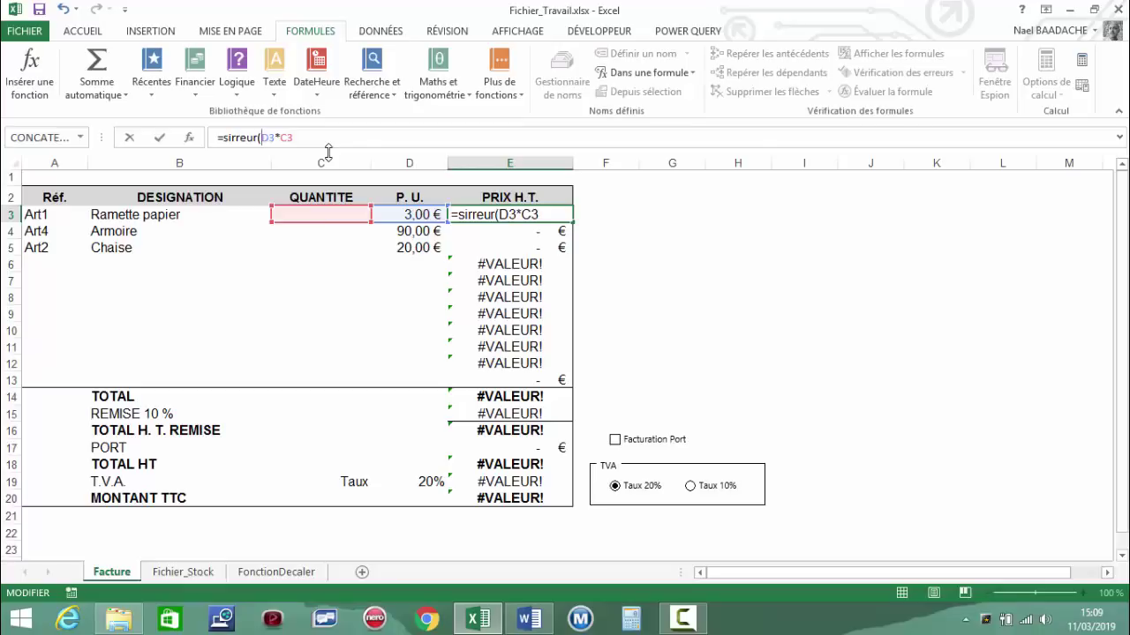
key(BackSpace)
key(BackSpace)
key(BackSpace)
key(BackSpace)
key(BackSpace)
text(er)
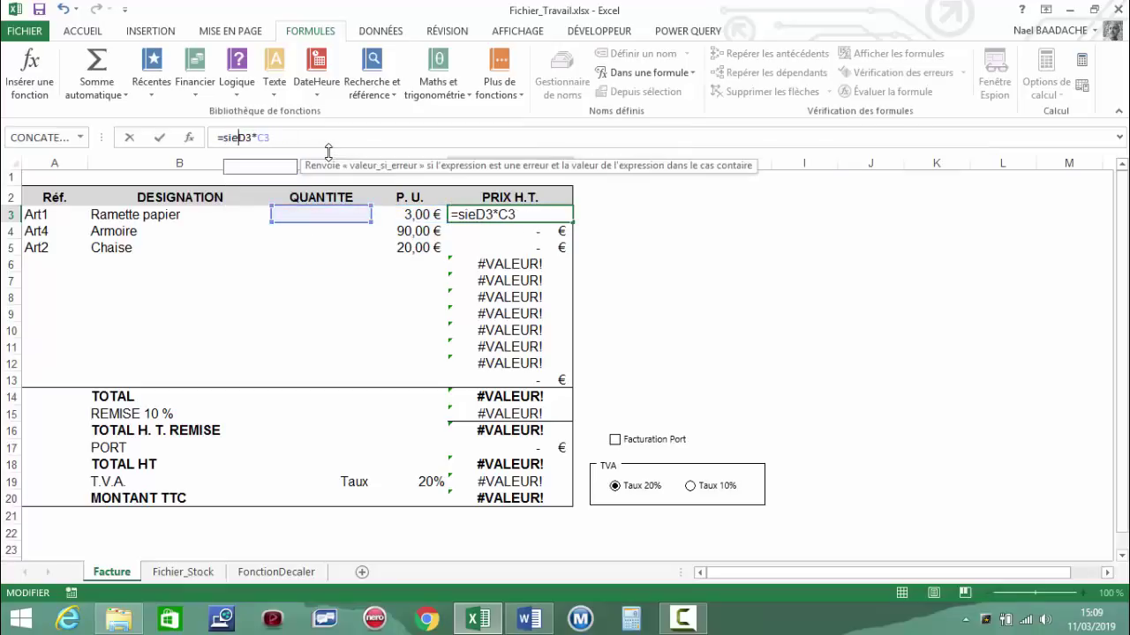
text(reur()
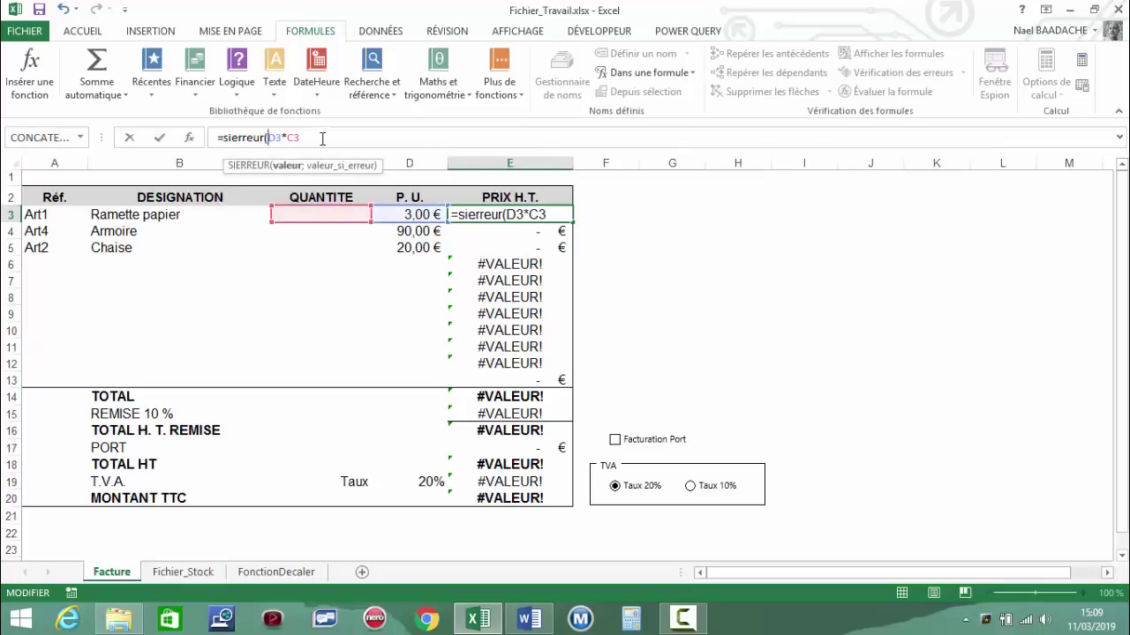
click(322, 138)
text())
key(BackSpace)
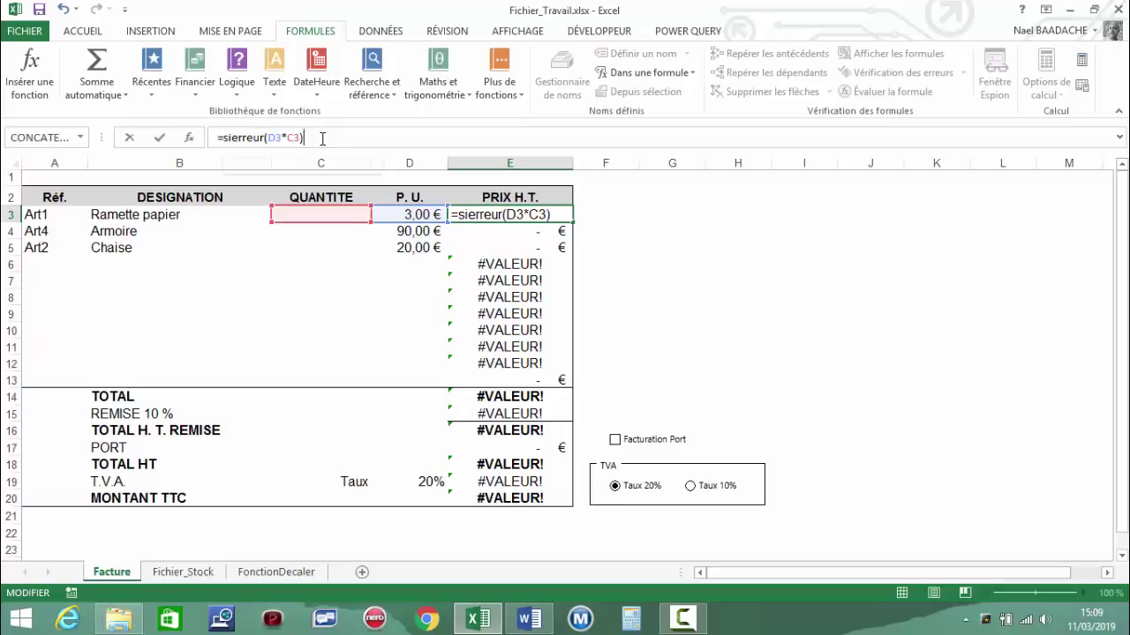
key(BackSpace)
text(;)
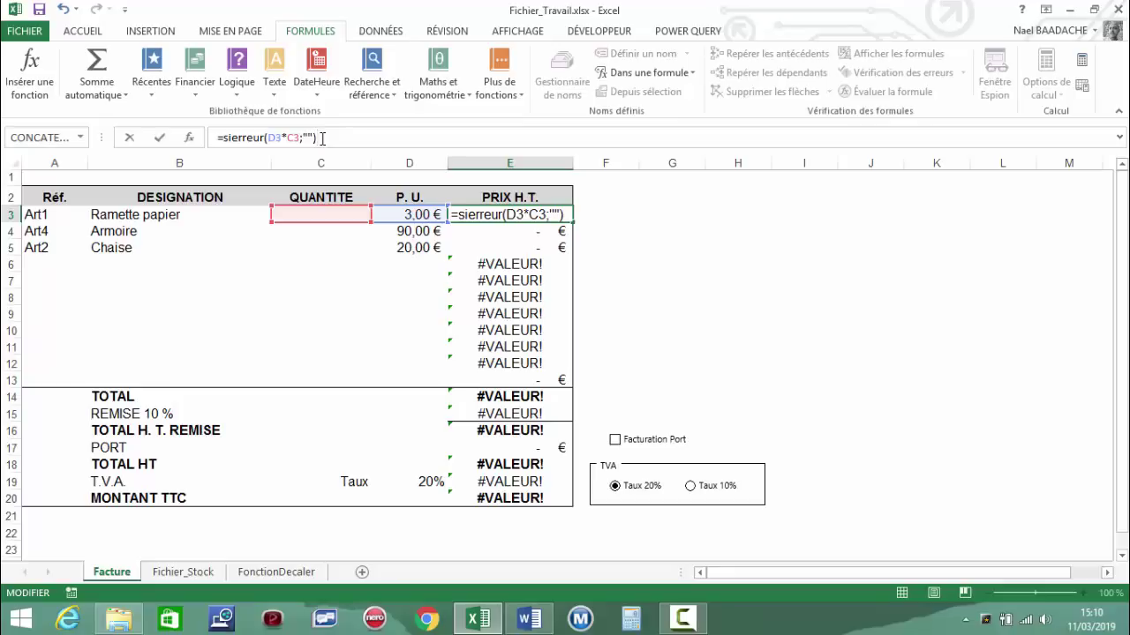
key(Return)
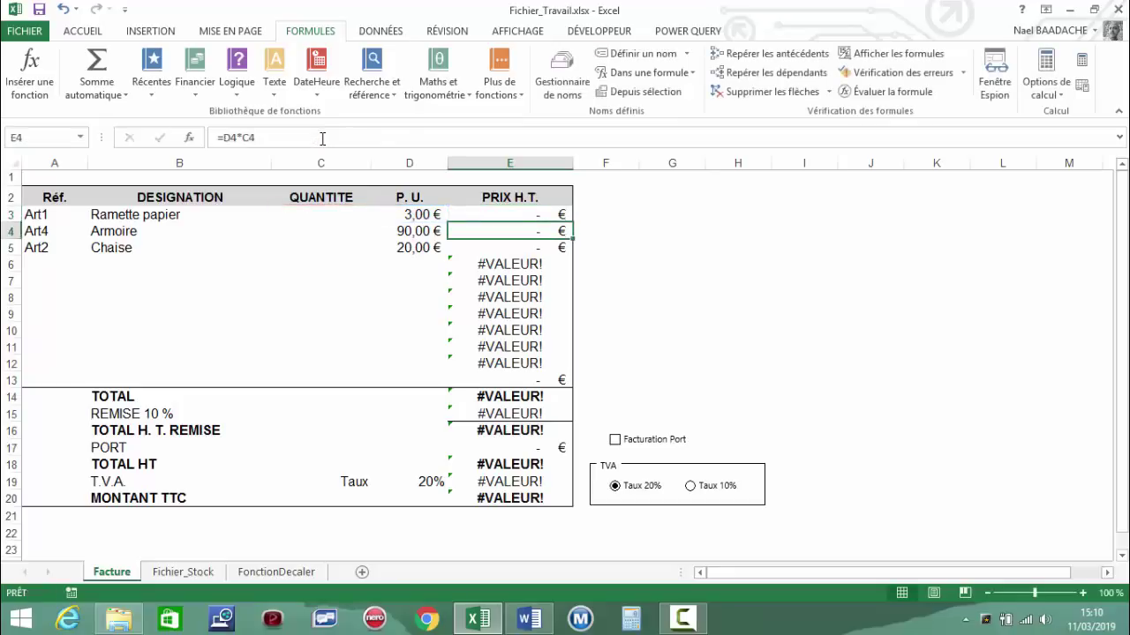
- Fill the E3 price formula into E3:E12 at once
drag(492, 214, 496, 362)
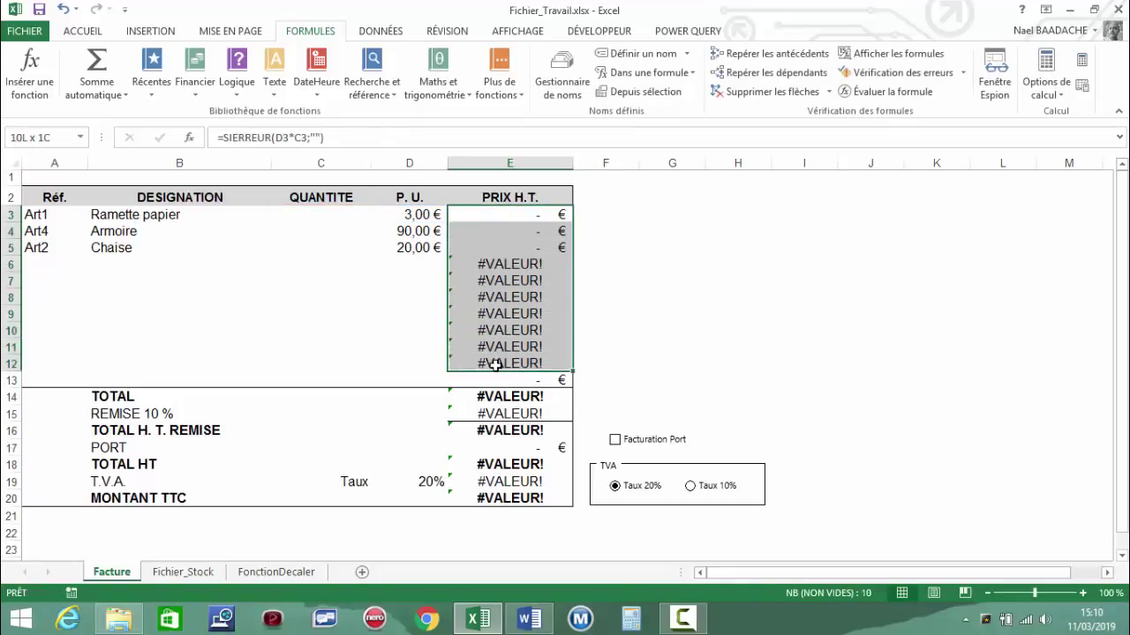
click(349, 131)
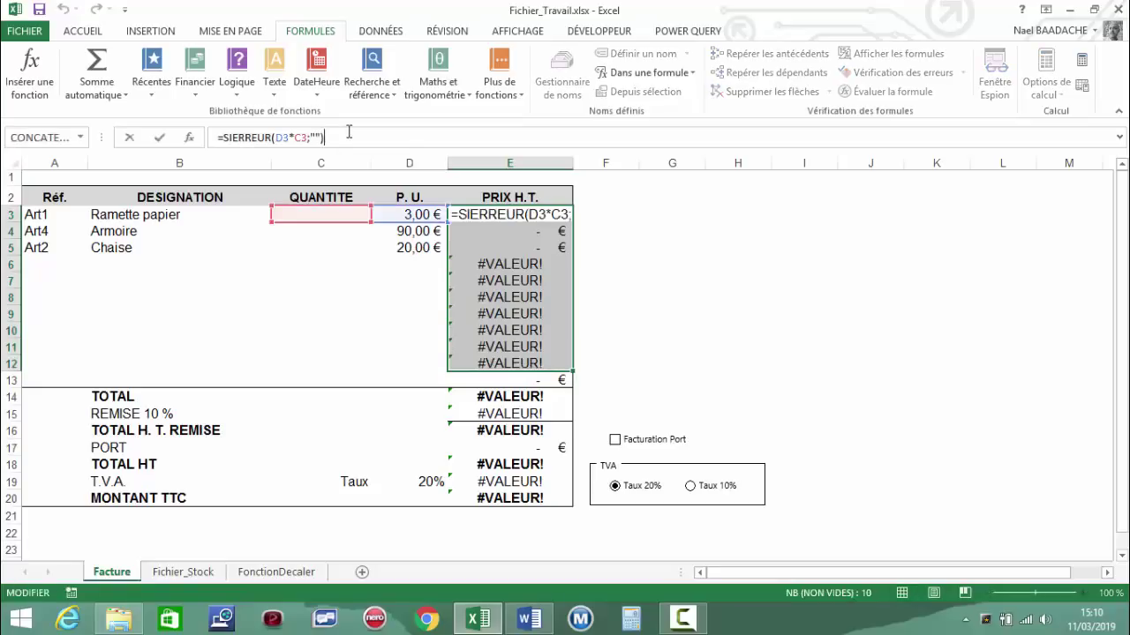
key(ctrl+Return)
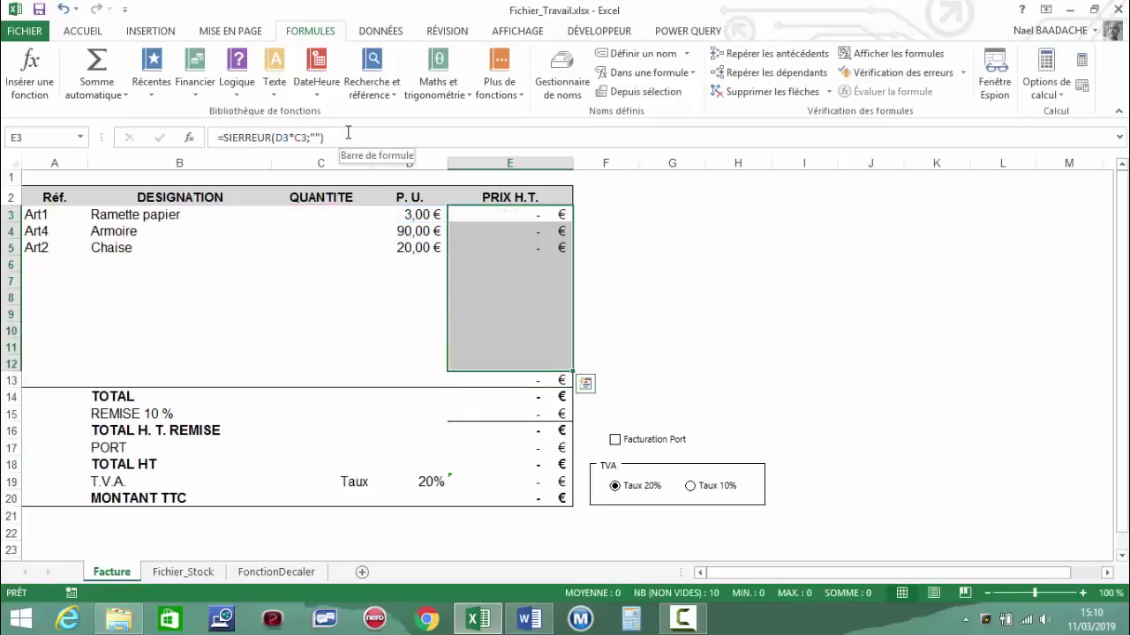
click(313, 285)
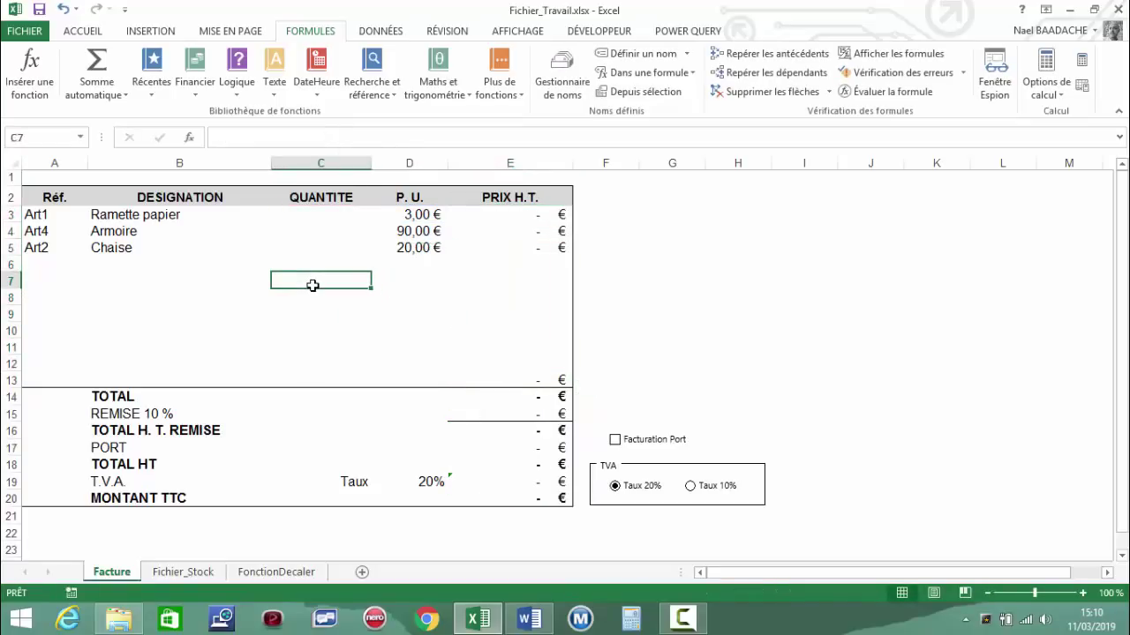
- Check Art1's safety stock of 60 on Fichier_Stock and set its quantity in C3 to 70
click(327, 217)
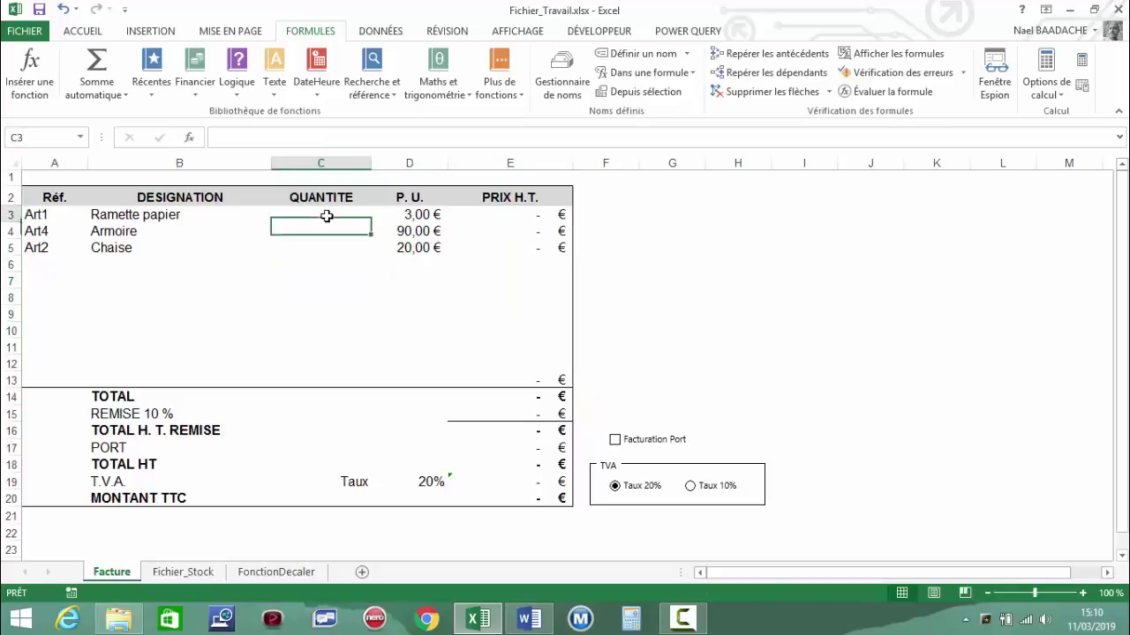
text(10)
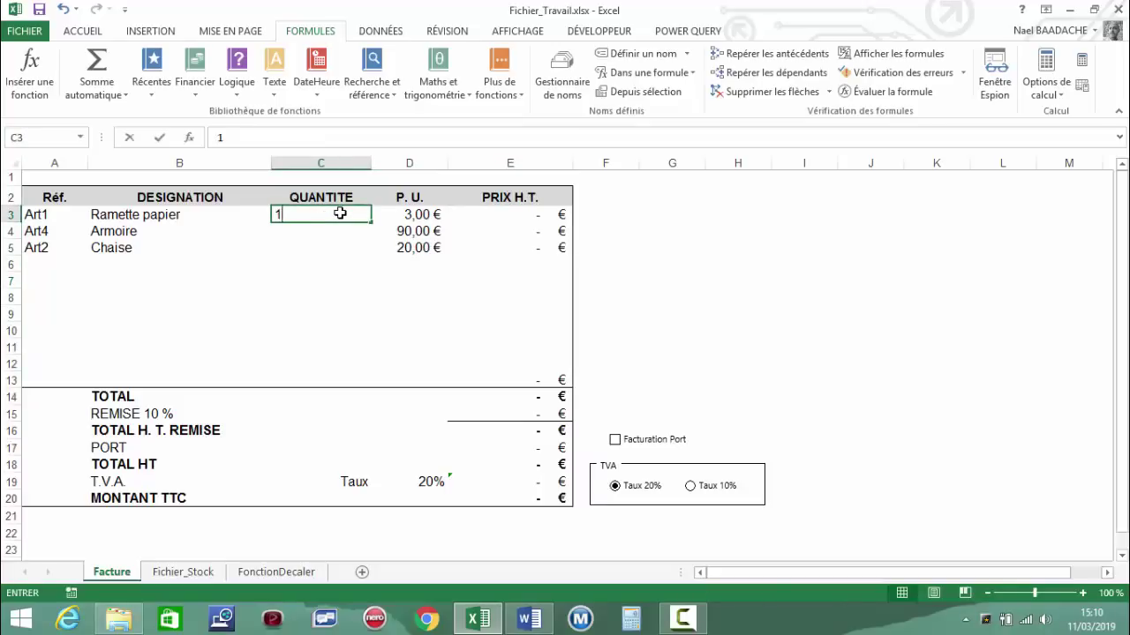
key(Return)
click(340, 212)
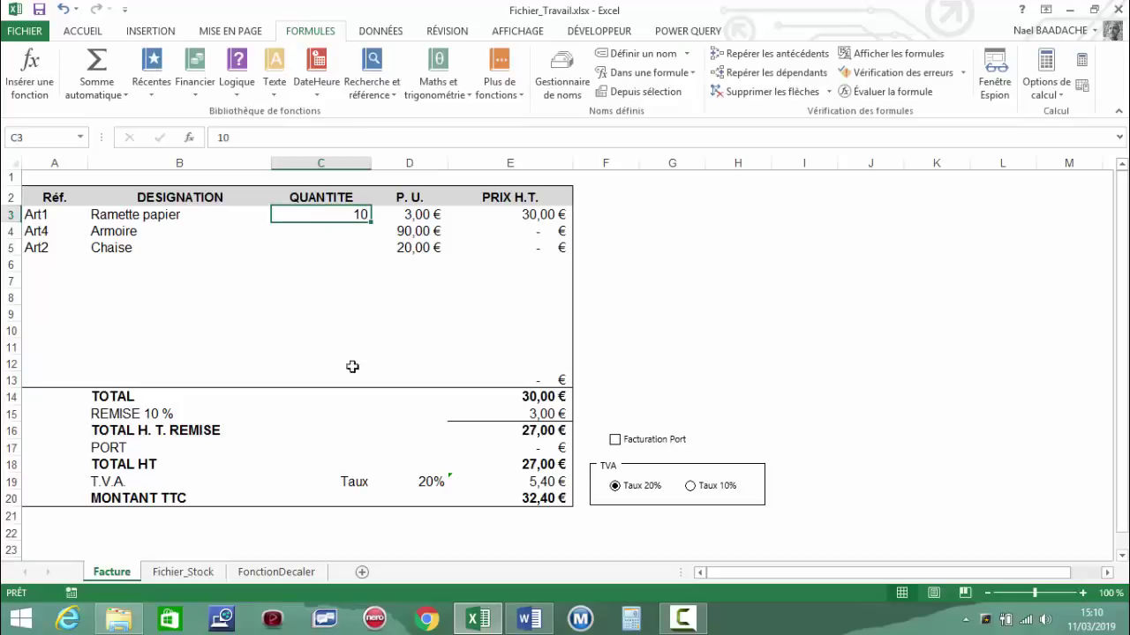
click(199, 571)
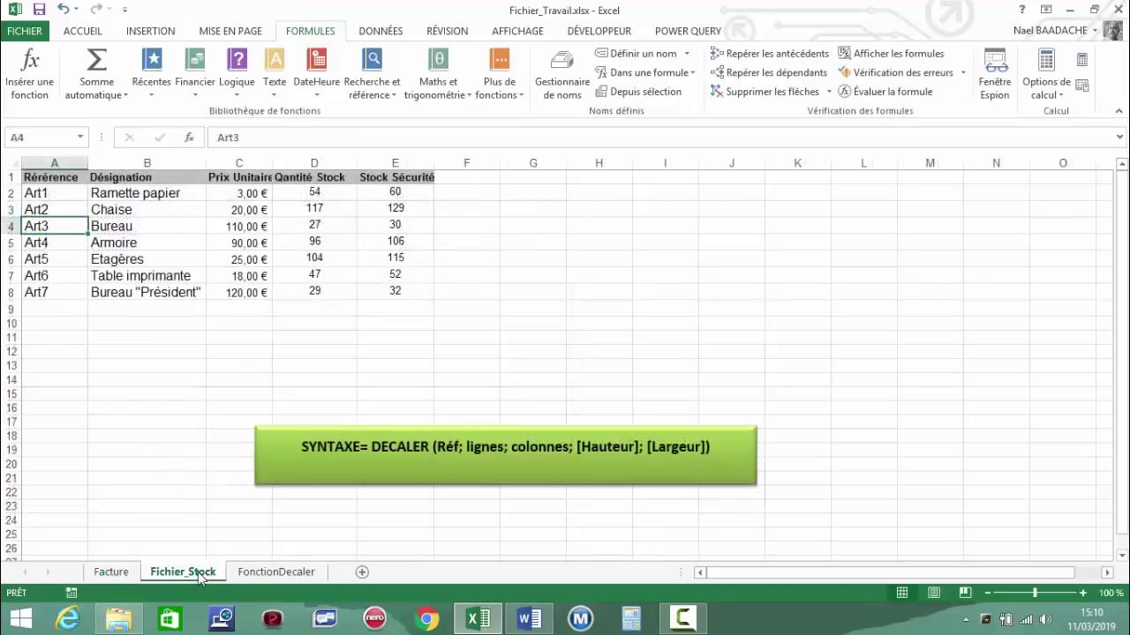
click(395, 190)
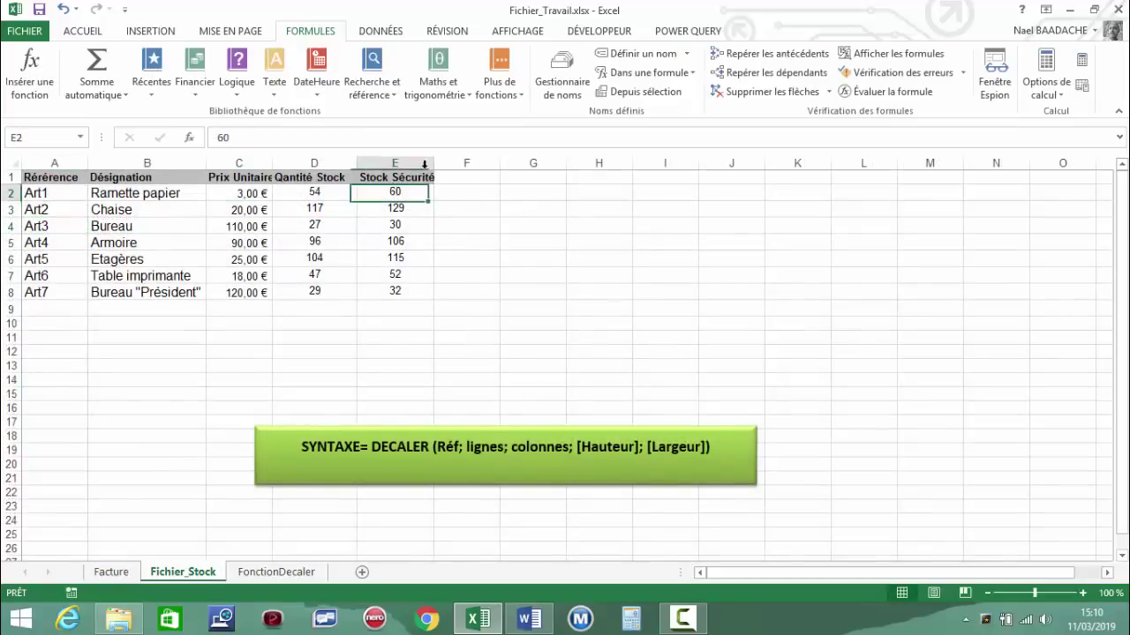
click(121, 572)
click(346, 215)
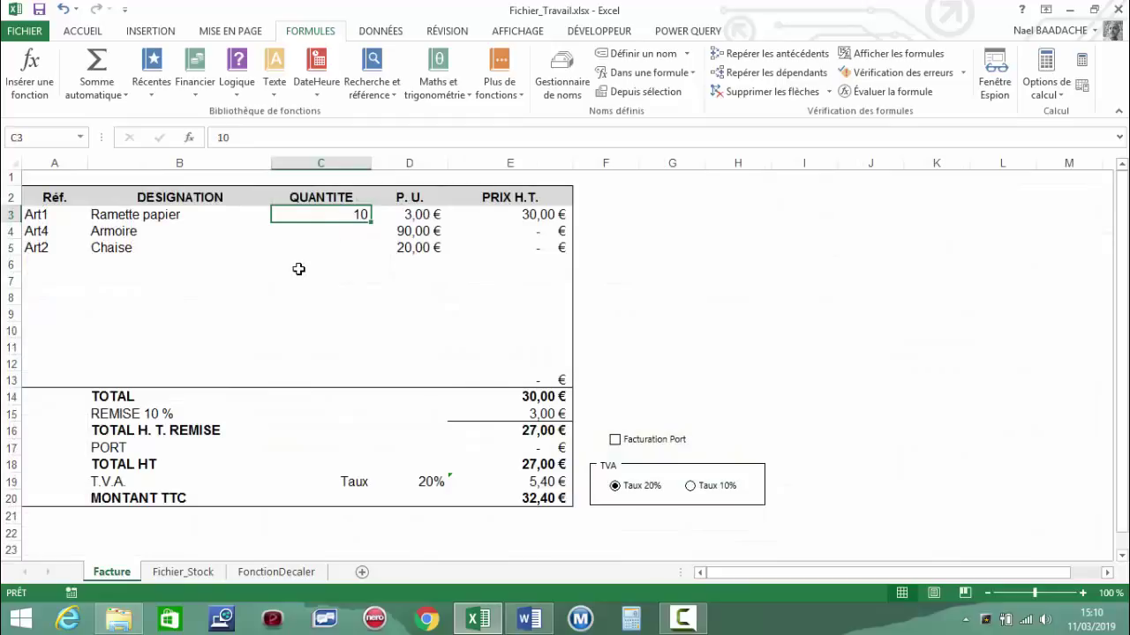
text(70)
key(Return)
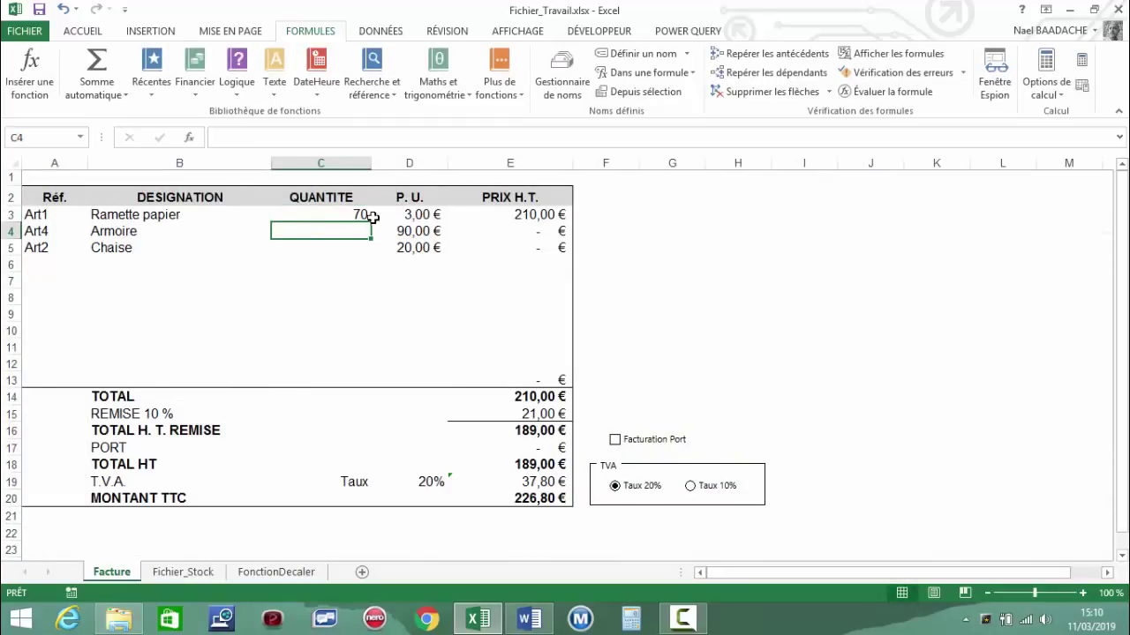
click(347, 214)
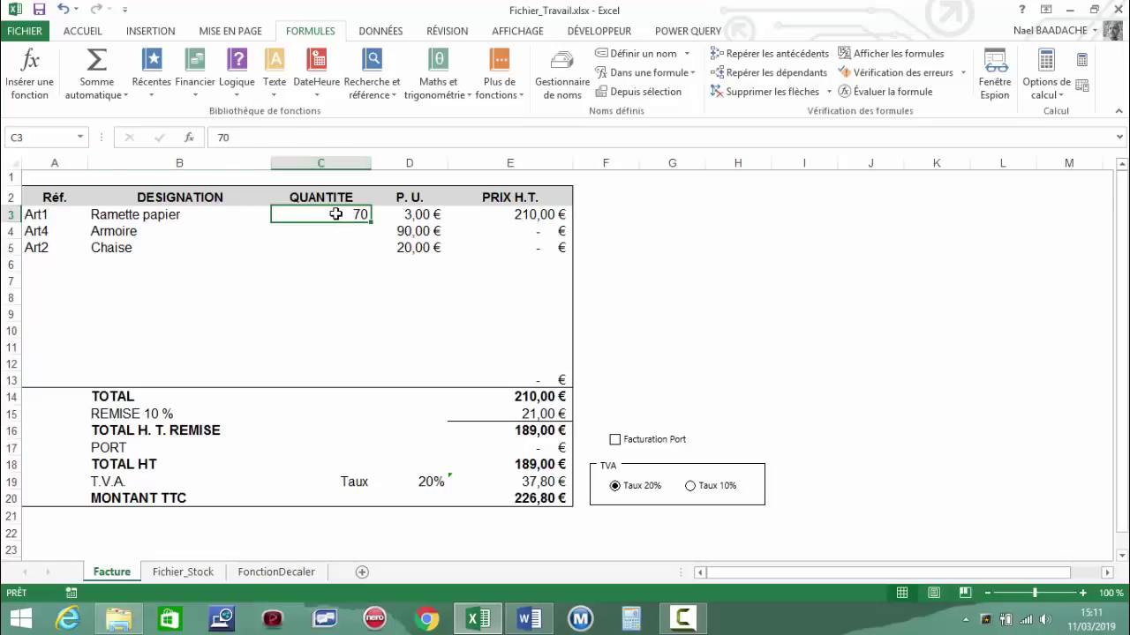
- Recheck the stock sheet, then select the invoice lines A3:E13 on Facture
click(183, 574)
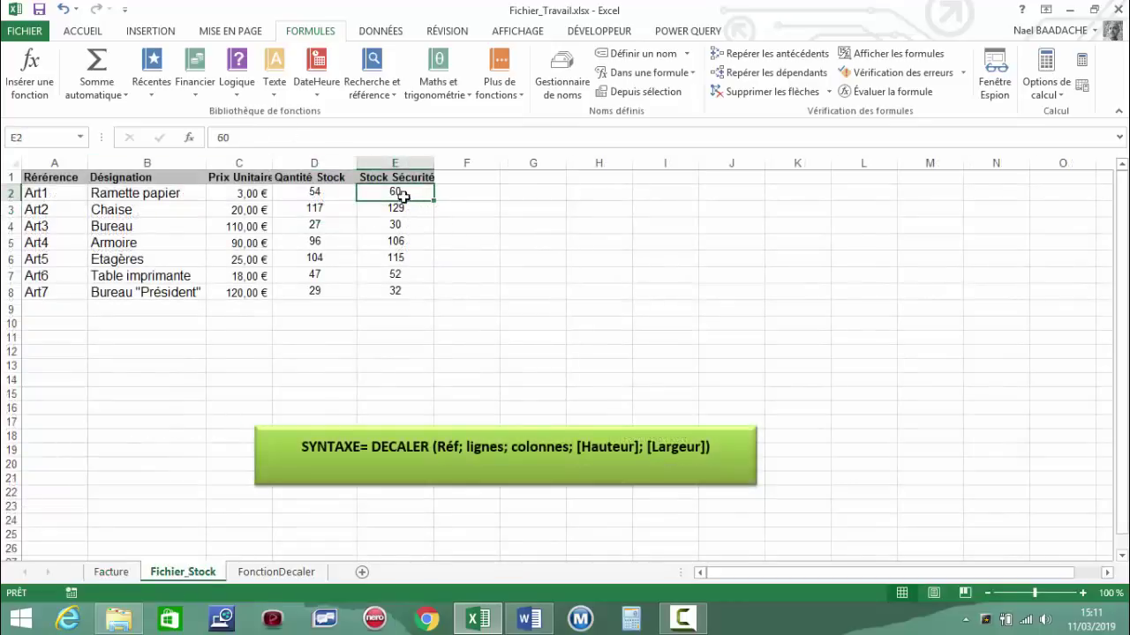
click(101, 578)
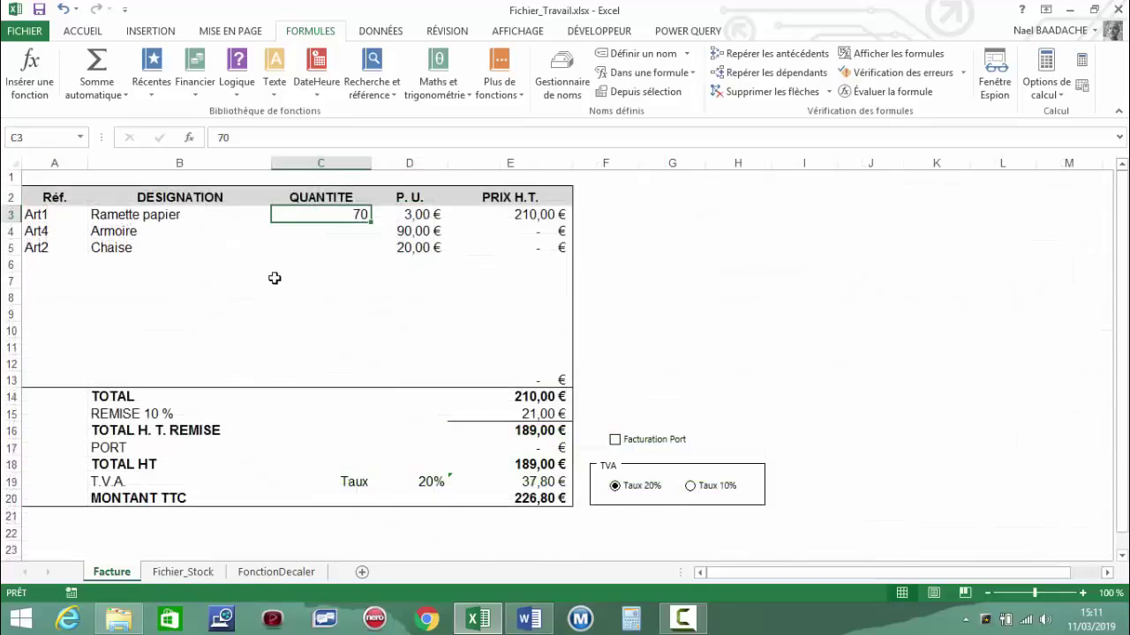
drag(35, 214, 495, 205)
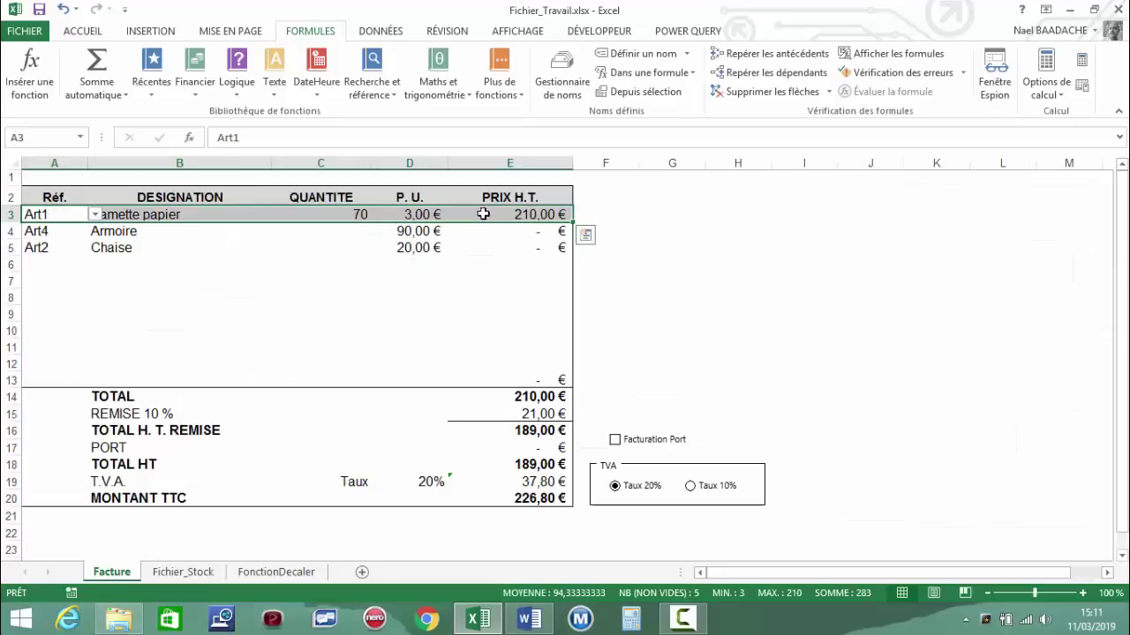
mouse_move(35, 217)
mouse_down()
mouse_move(91, 380)
mouse_move(516, 377)
mouse_up()
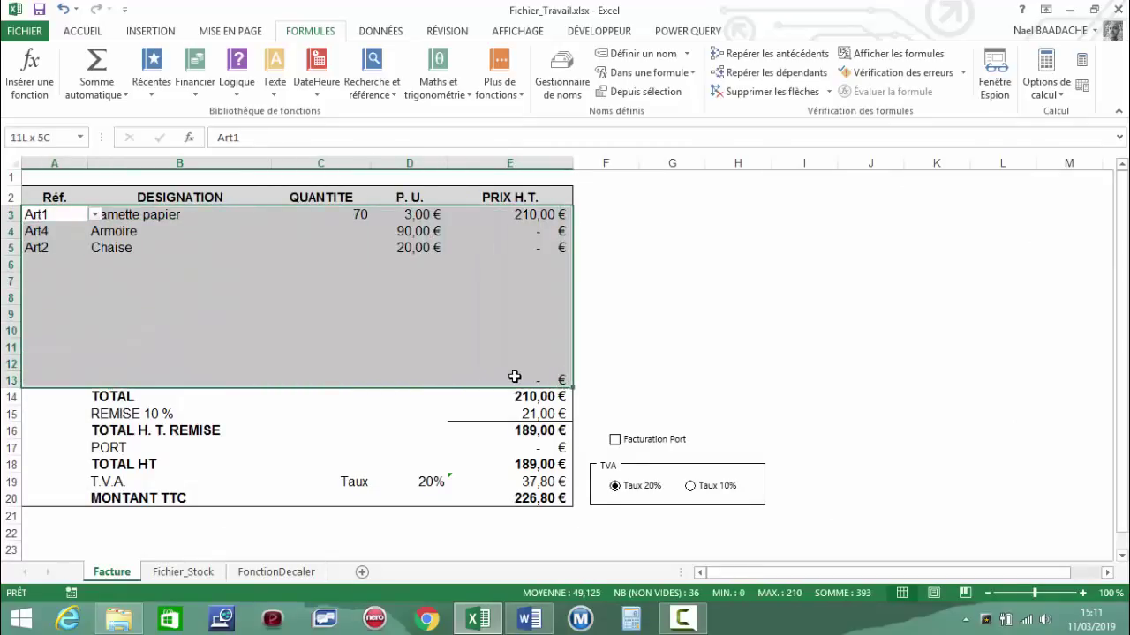
- Create a new formula-based conditional formatting rule whose condition starts =$C$3
click(82, 31)
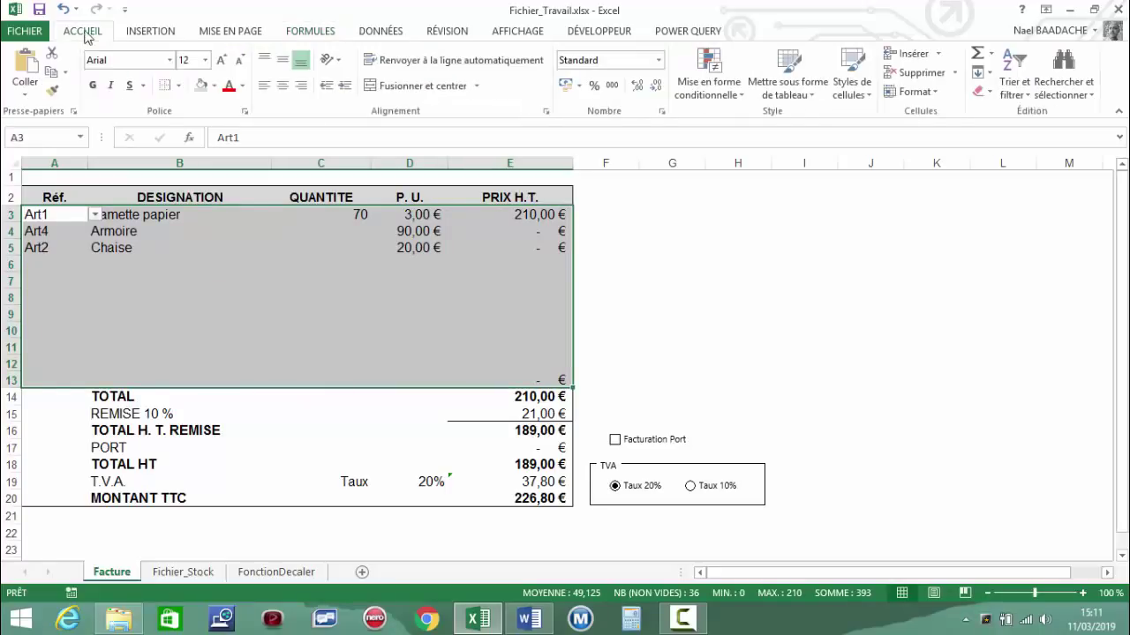
click(722, 92)
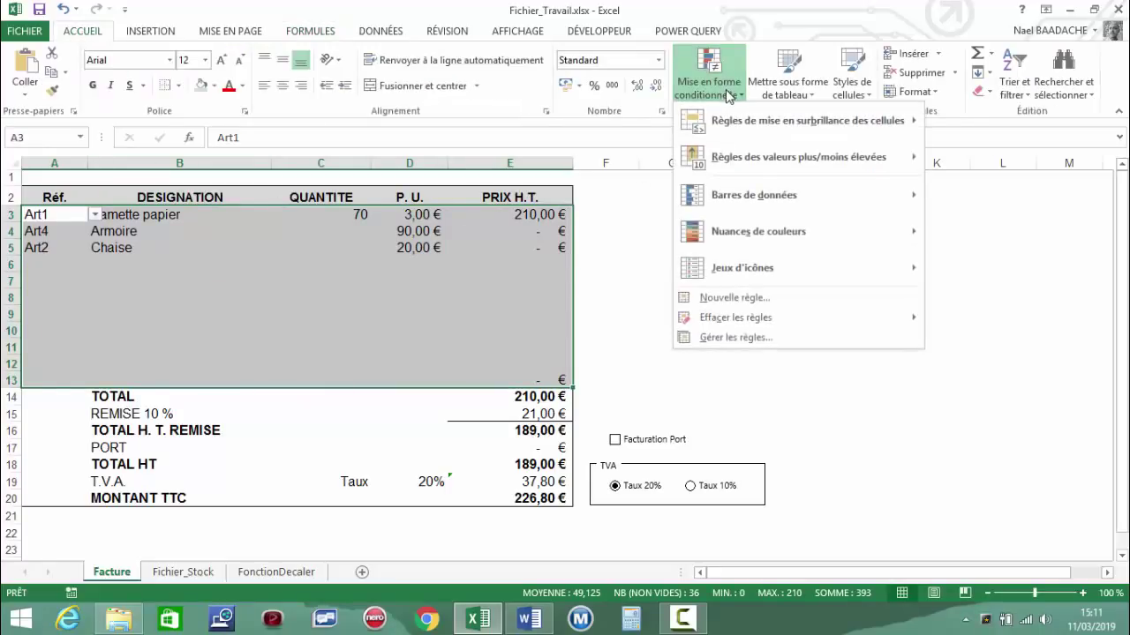
click(728, 298)
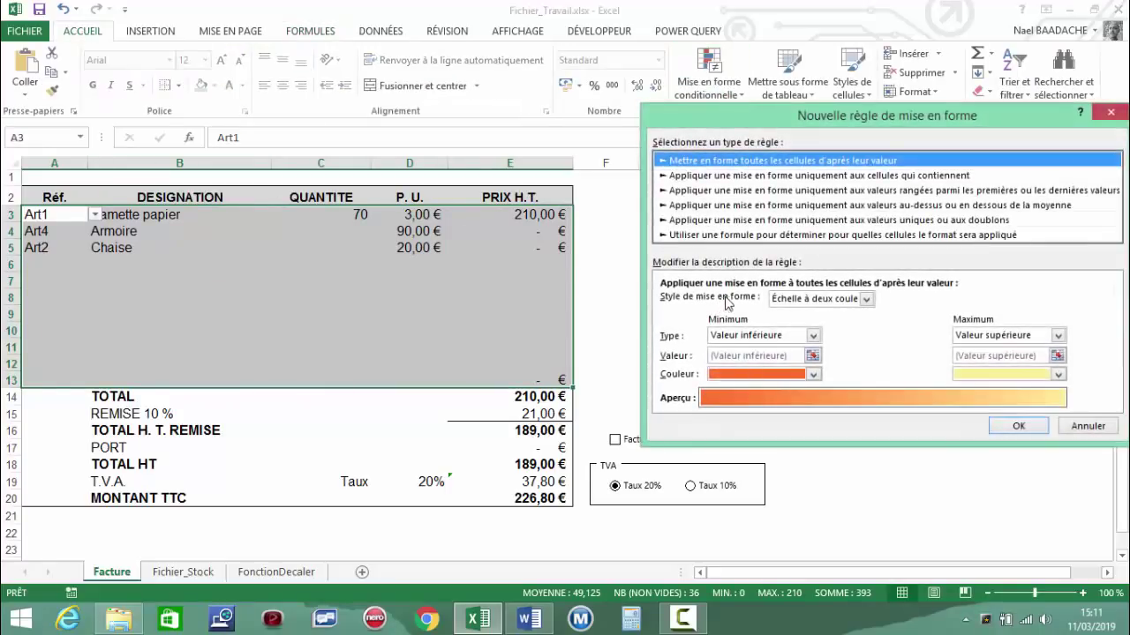
click(706, 237)
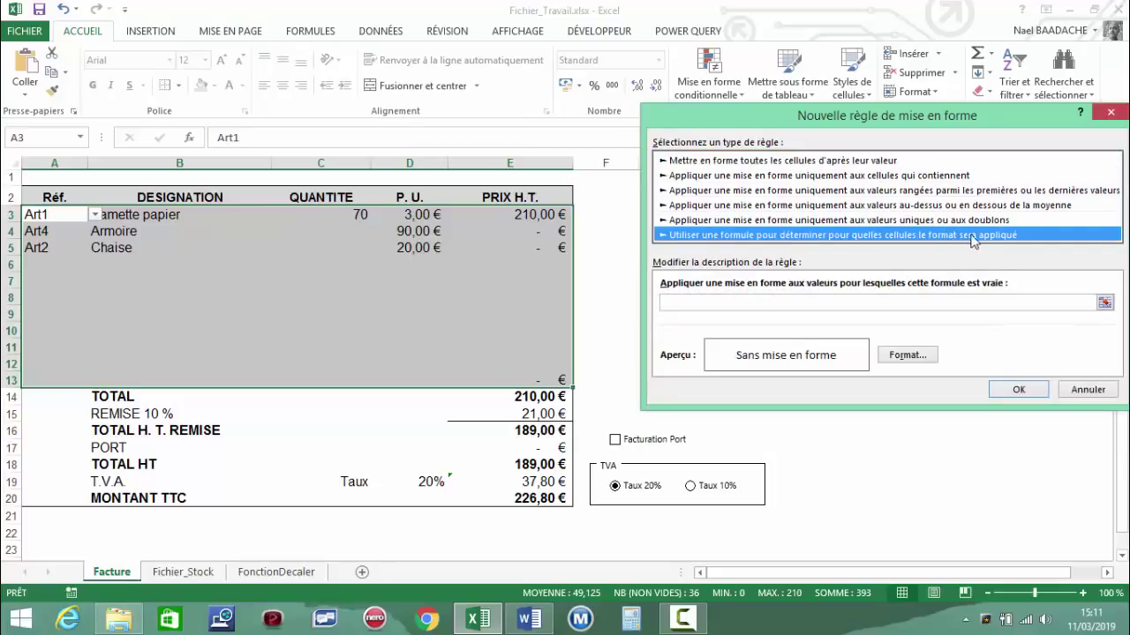
click(675, 301)
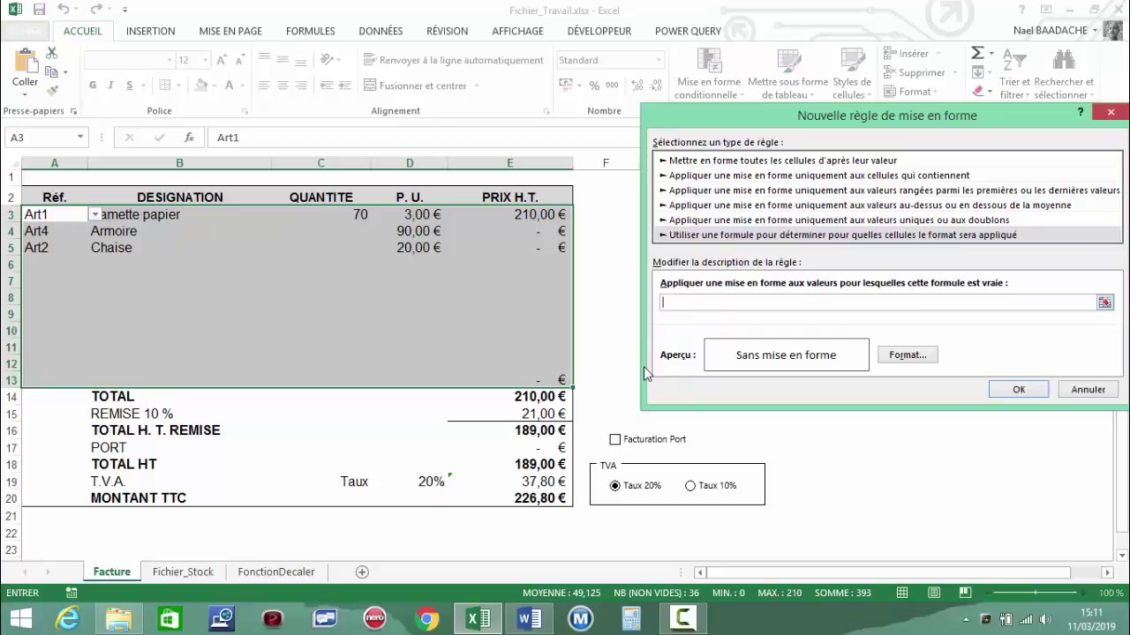
text(=)
click(342, 215)
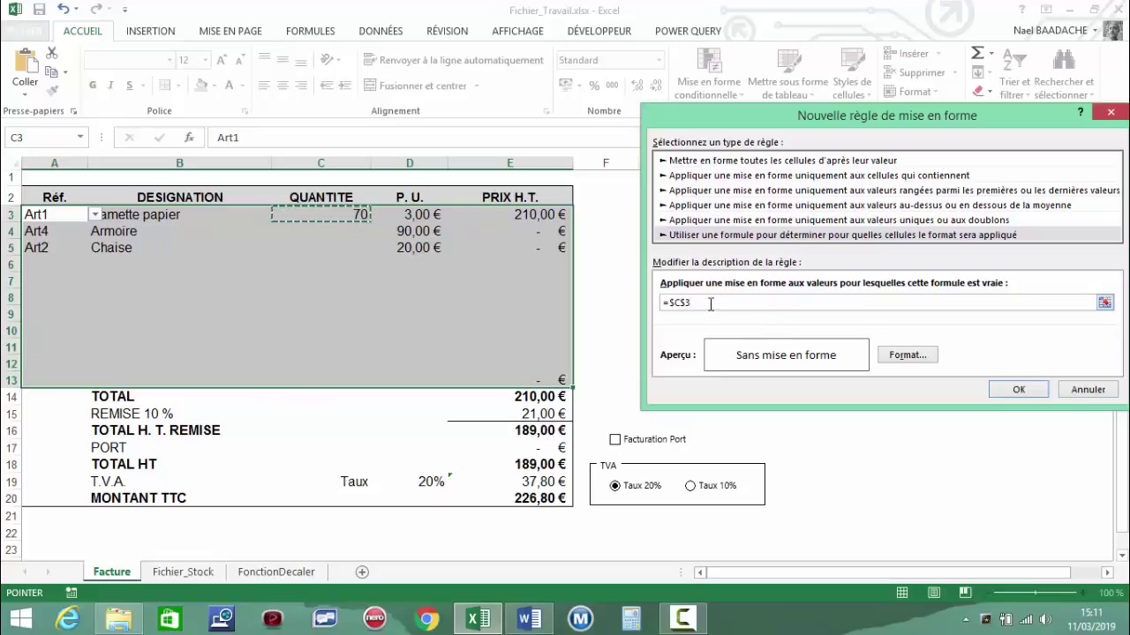
- Extend the condition to =$C3>=recherchev(Facture!$A$3; after checking the Fichier_Stock table columns
key(F4)
text(>=)
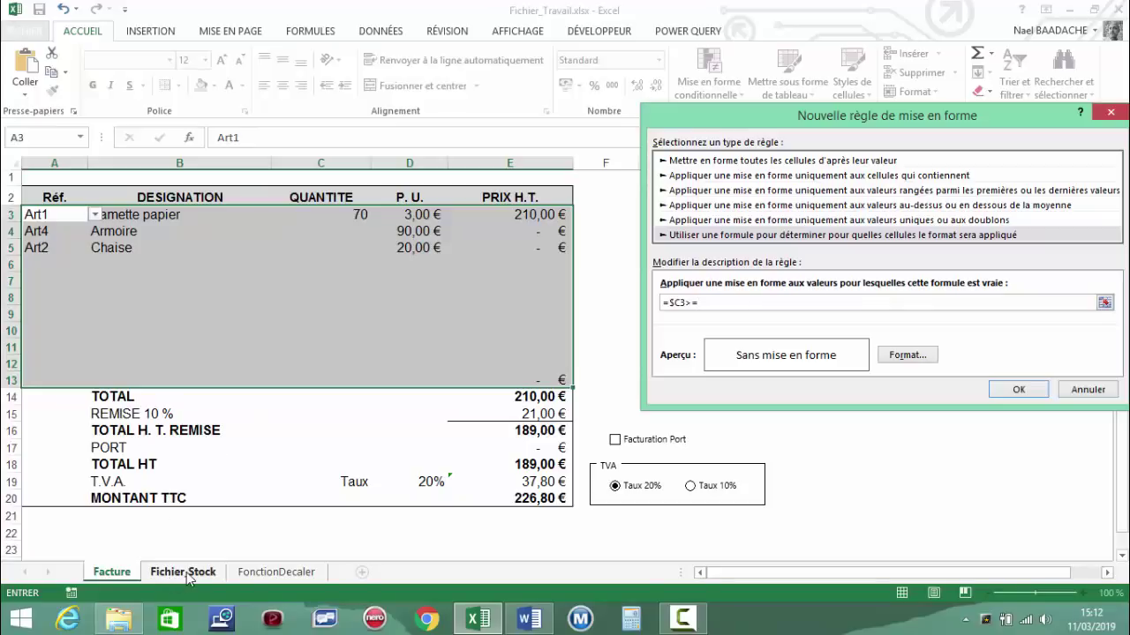
click(184, 572)
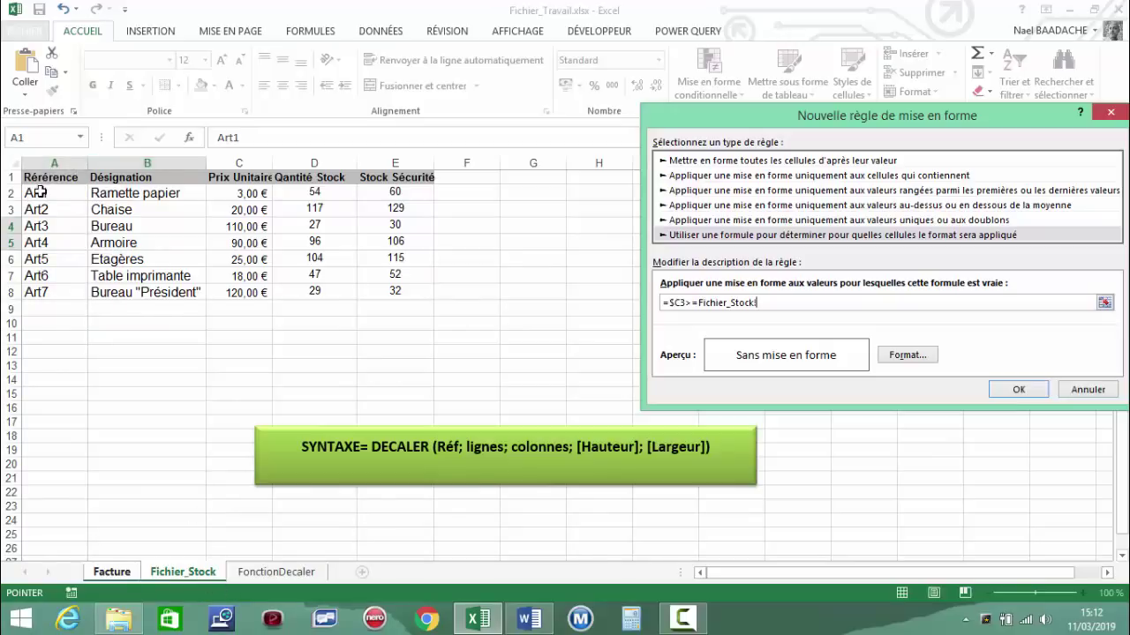
drag(84, 173, 420, 217)
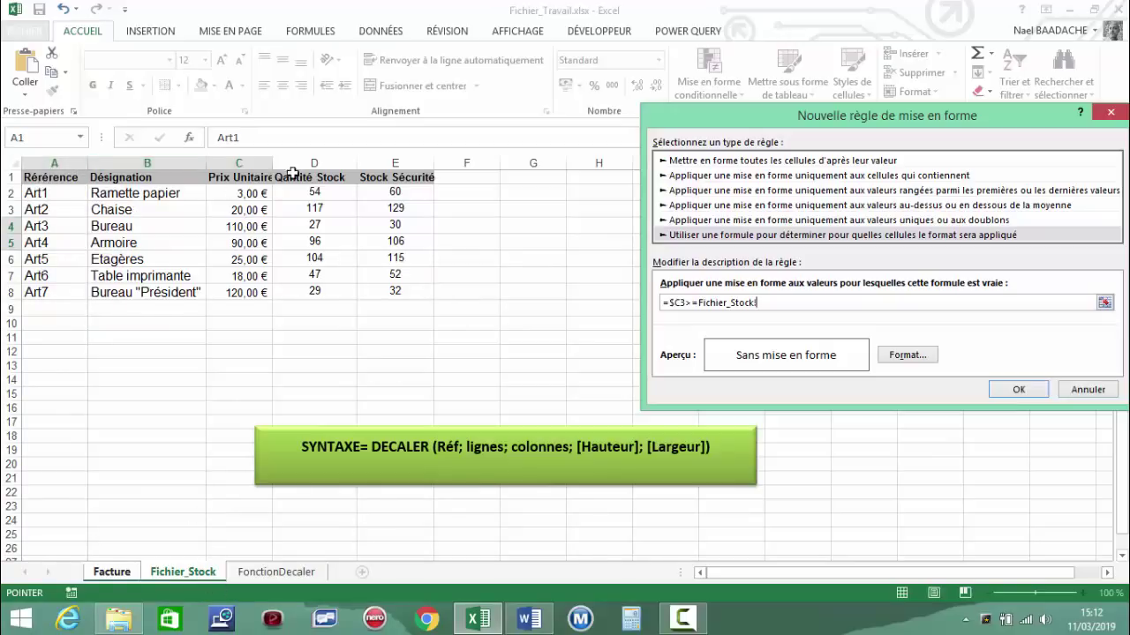
click(785, 303)
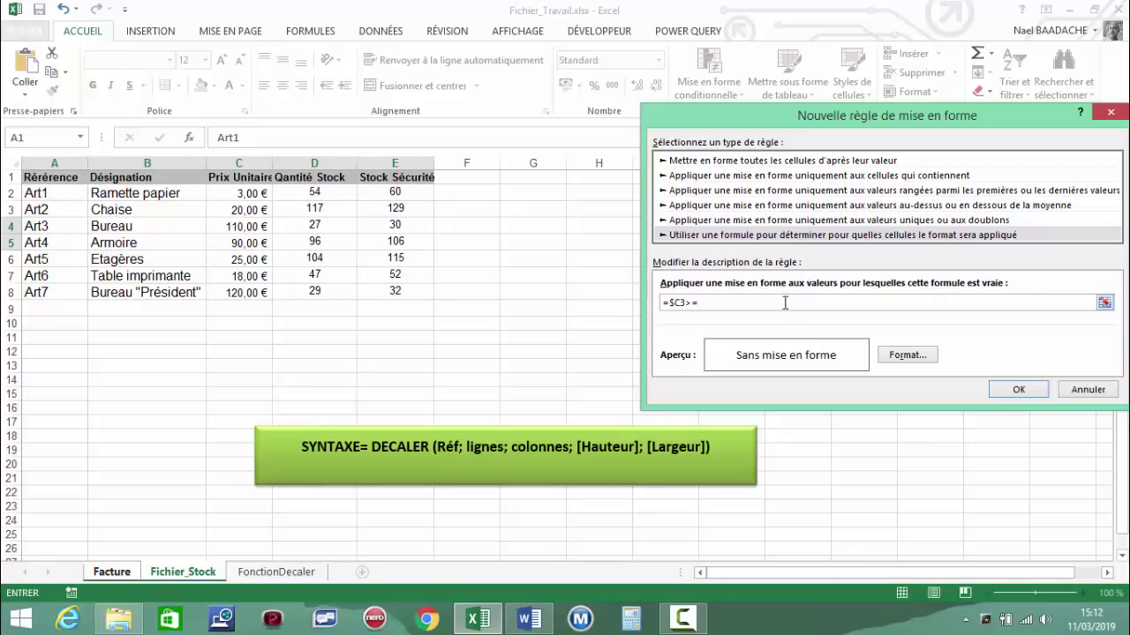
click(112, 572)
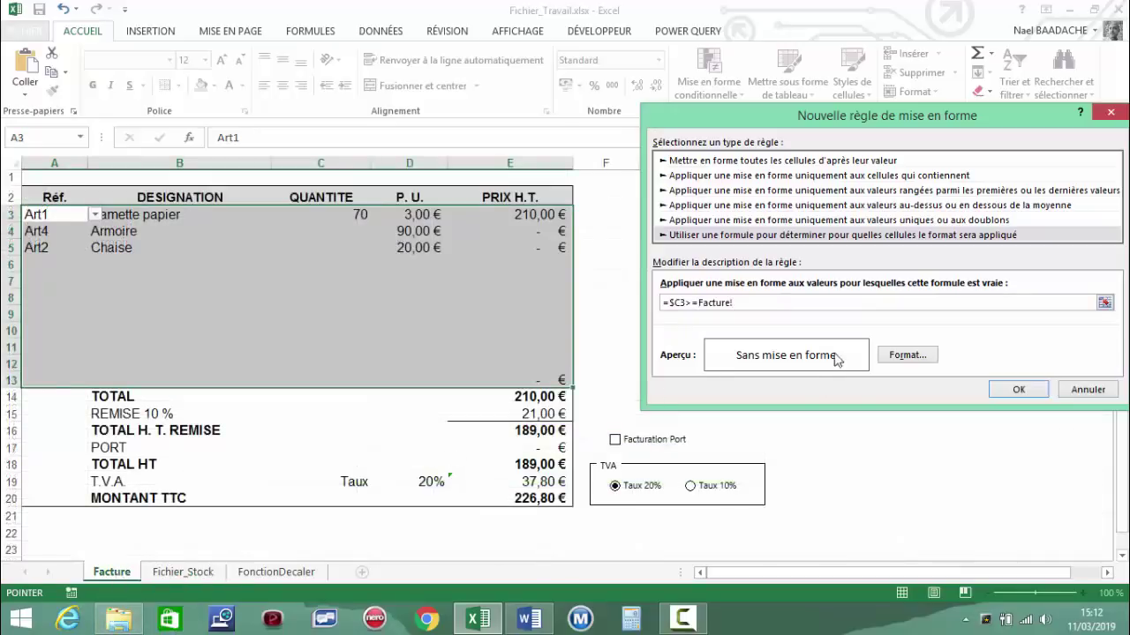
click(745, 302)
text(cherchev()
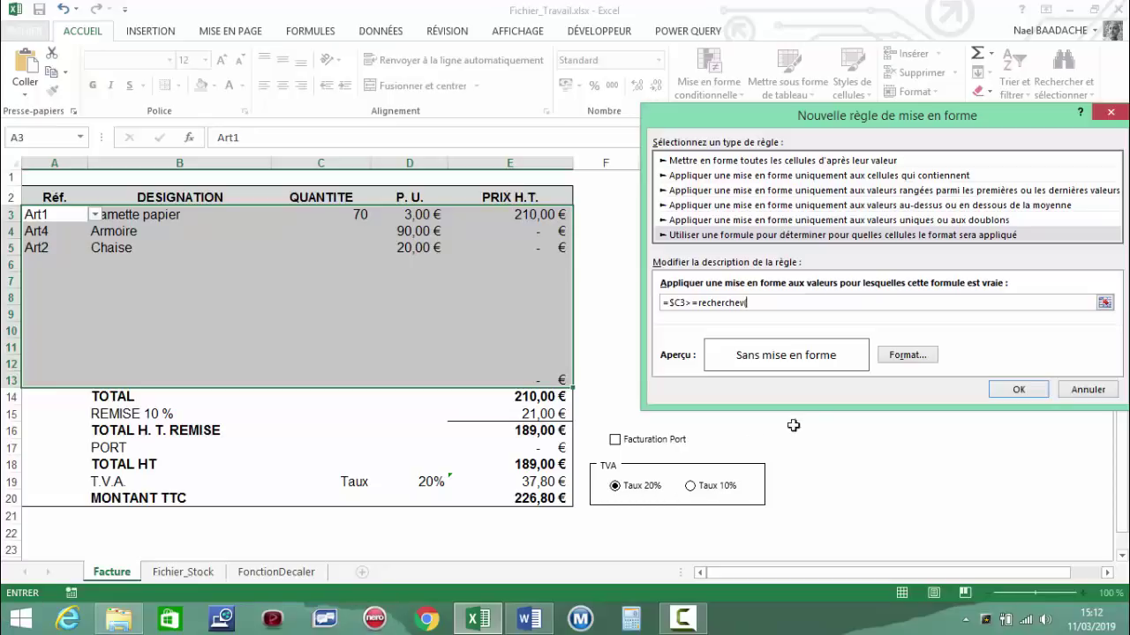
click(49, 215)
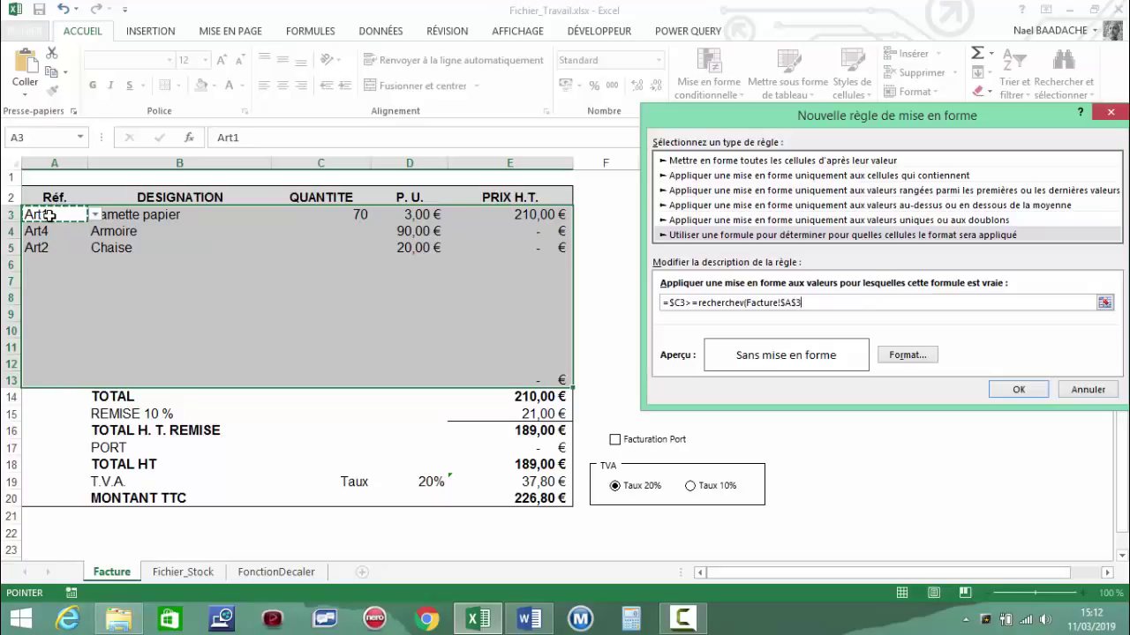
text(;)
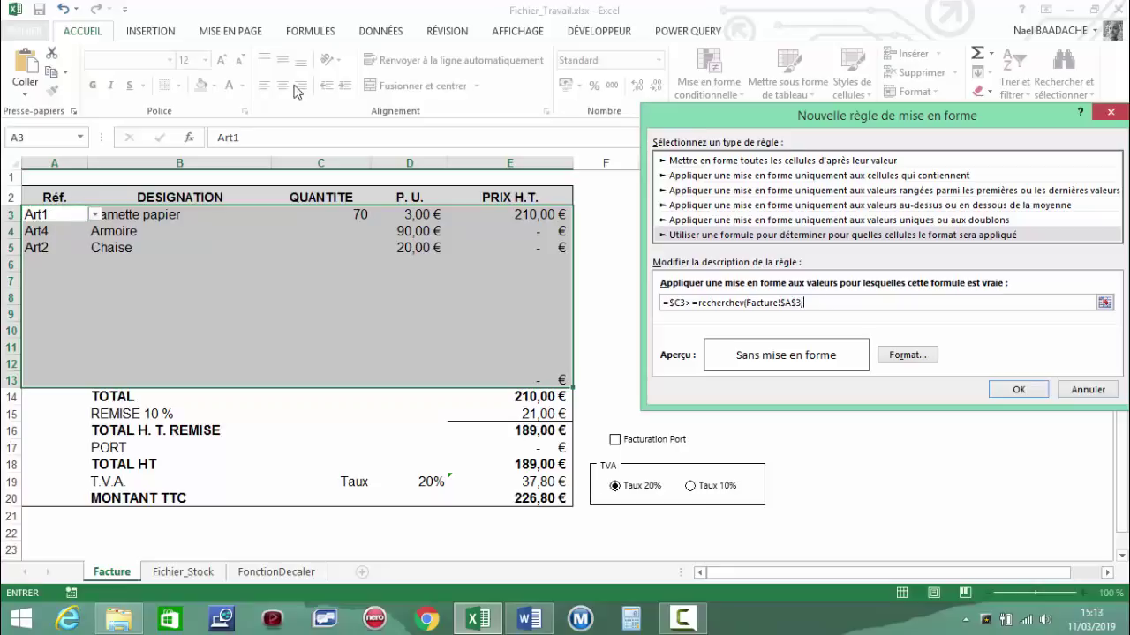
drag(821, 125, 812, 183)
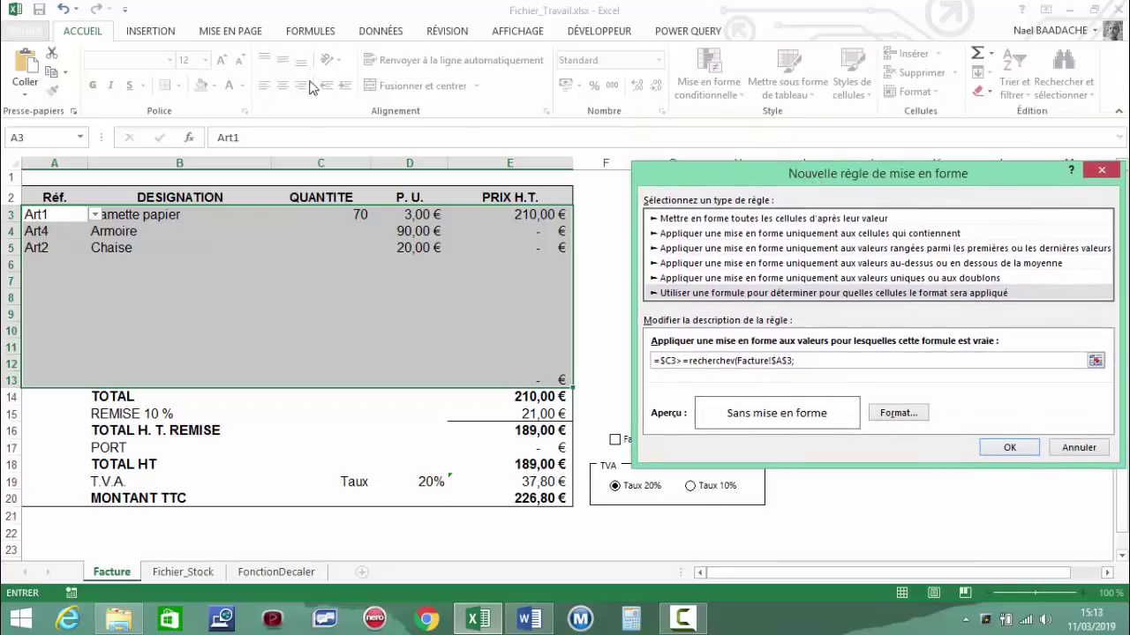
- Finish the rule formula with range ReferenceStockSecurtie, column 5 and faux, checking the Formulas name list
click(308, 31)
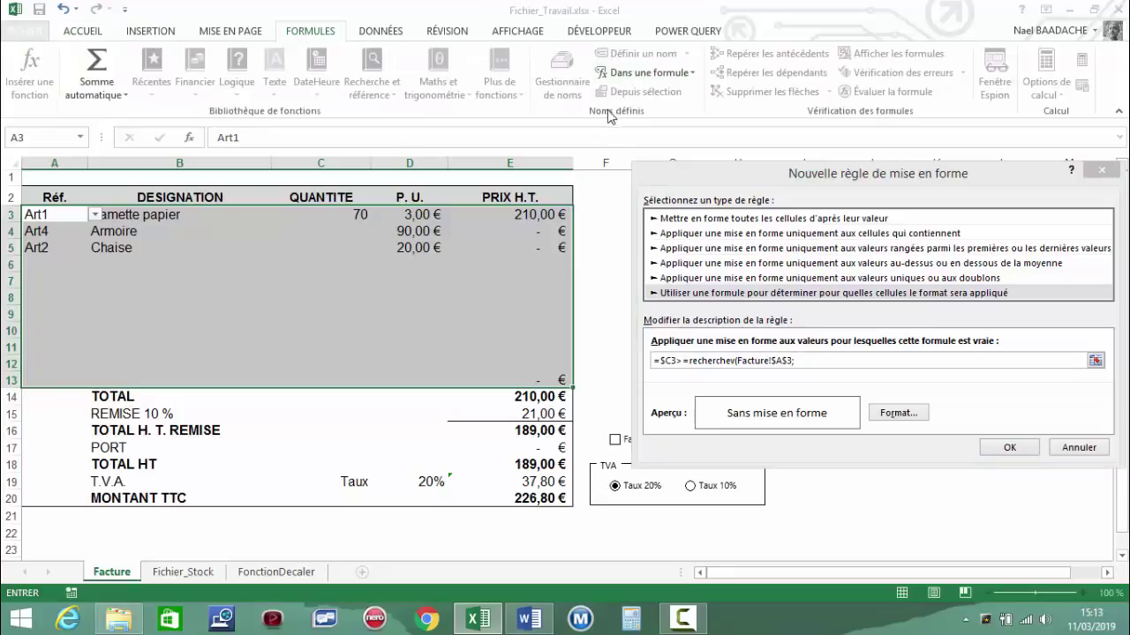
click(672, 76)
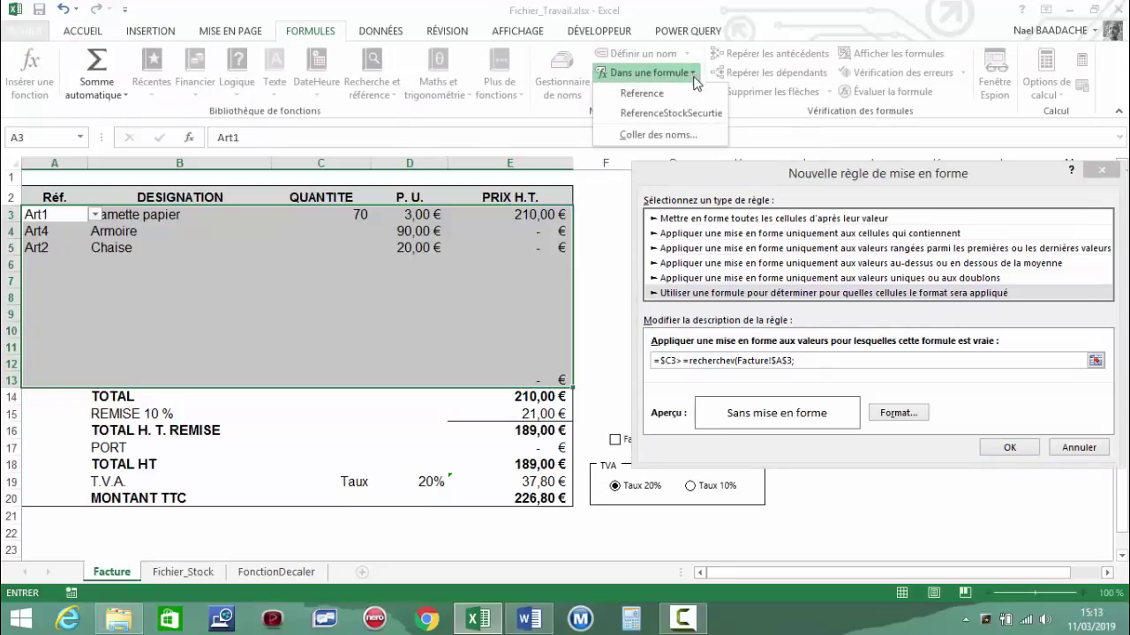
click(663, 113)
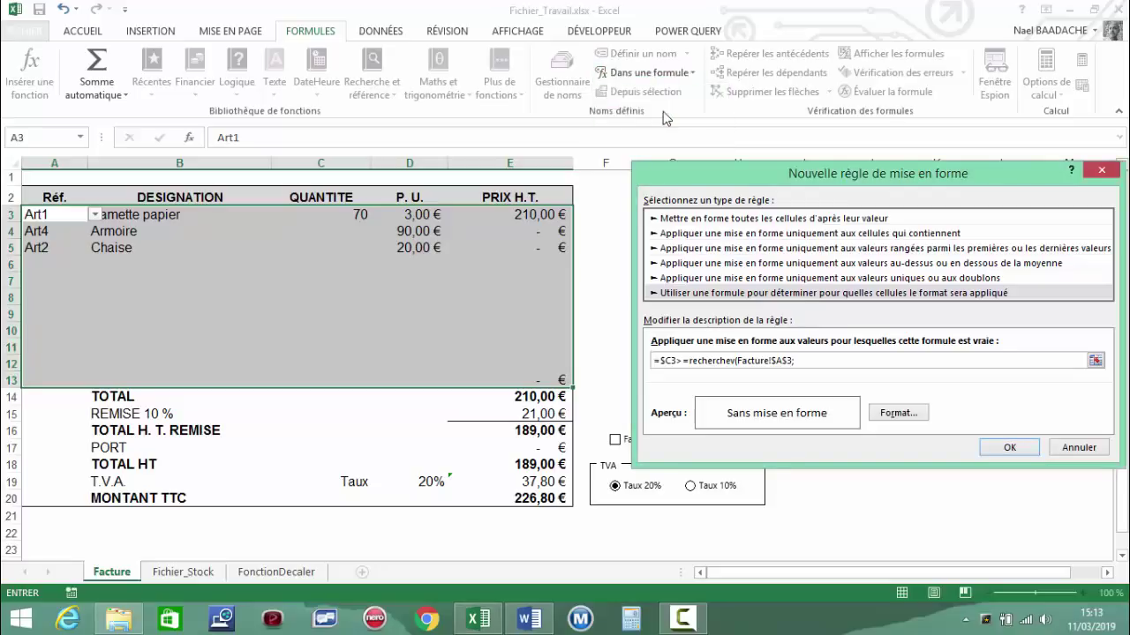
click(691, 74)
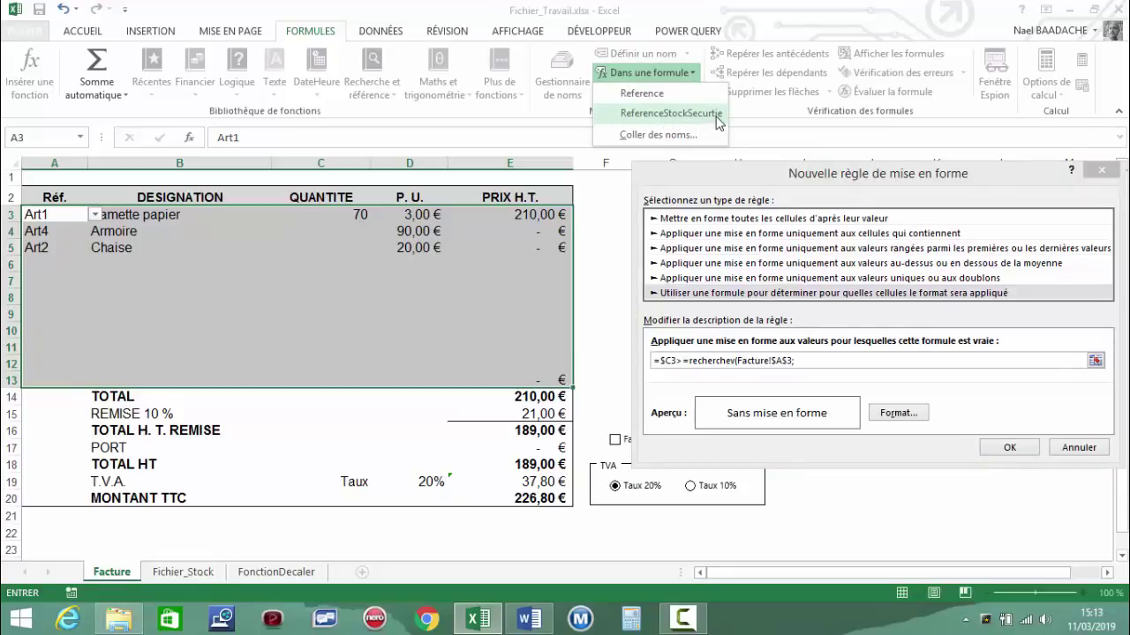
click(803, 361)
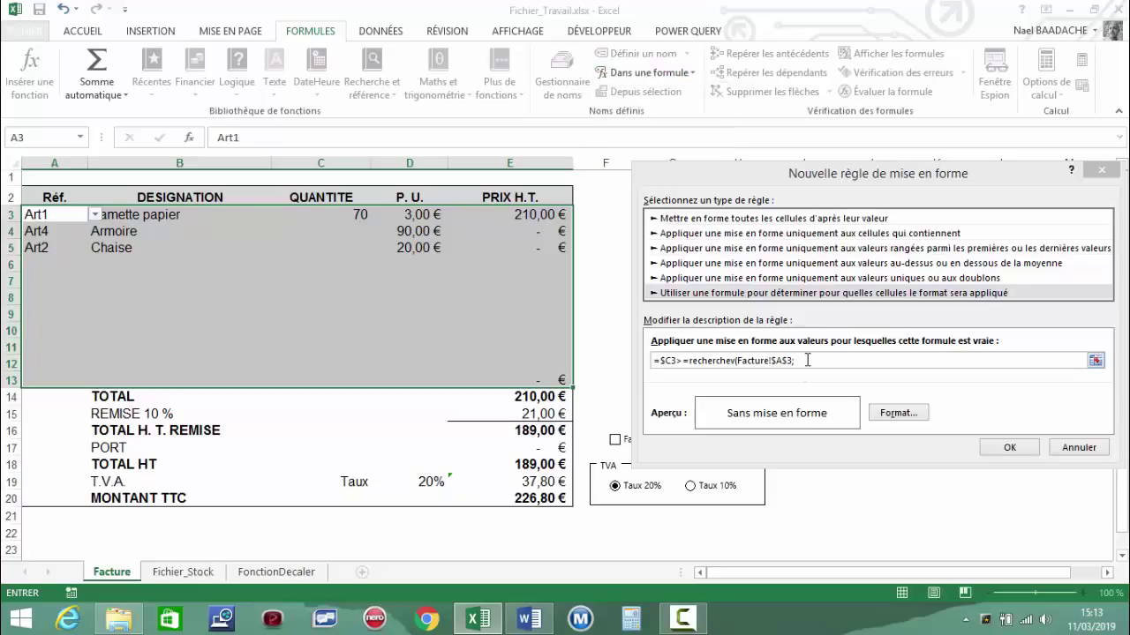
click(807, 360)
text(ReferenceStockSecurtie;5;faux))
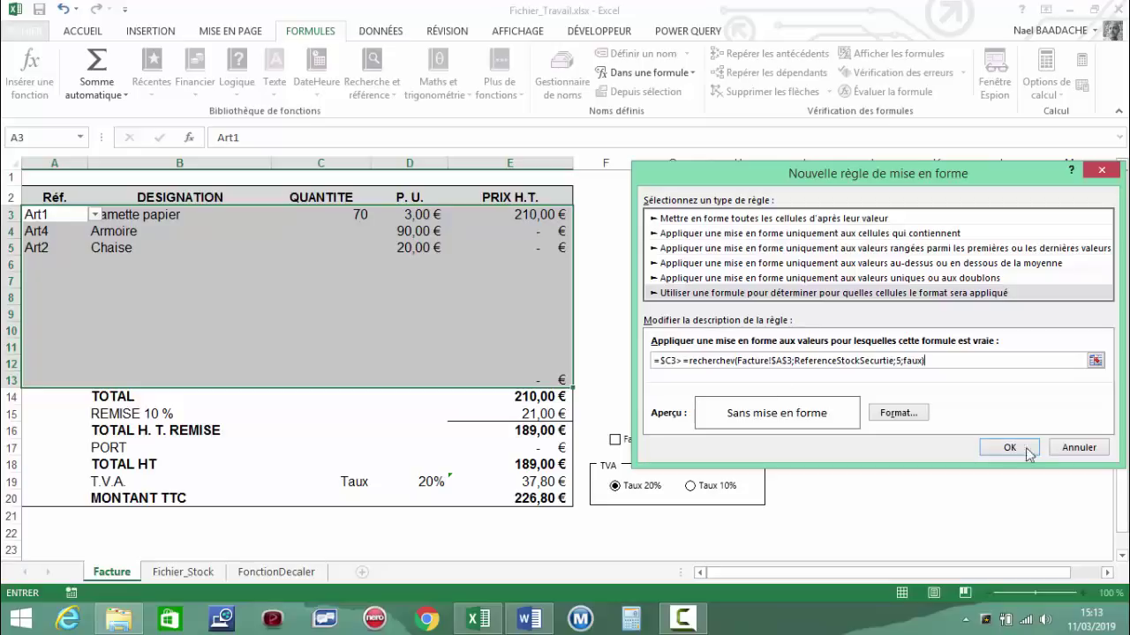
- Format the rule with a dark red fill and a white italic font
click(901, 413)
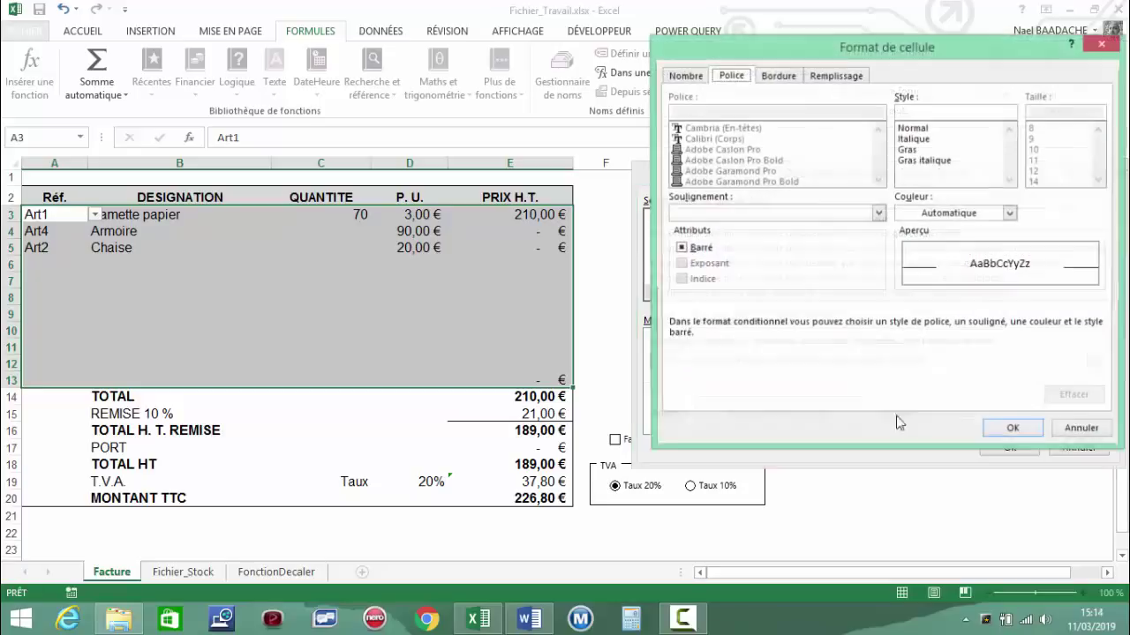
click(843, 77)
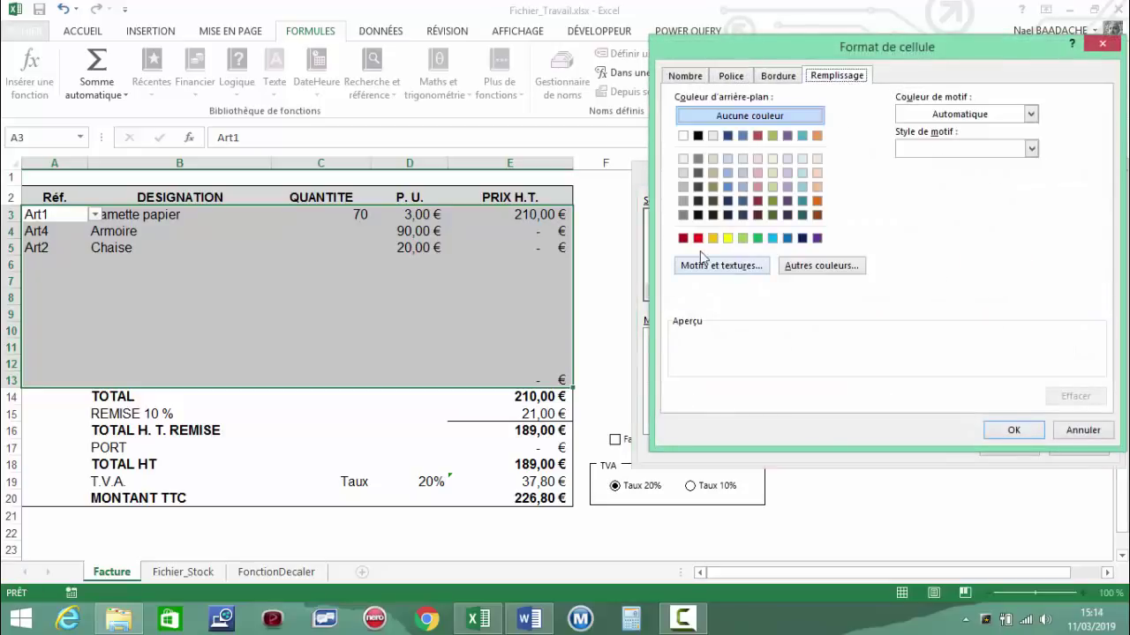
click(683, 237)
click(729, 78)
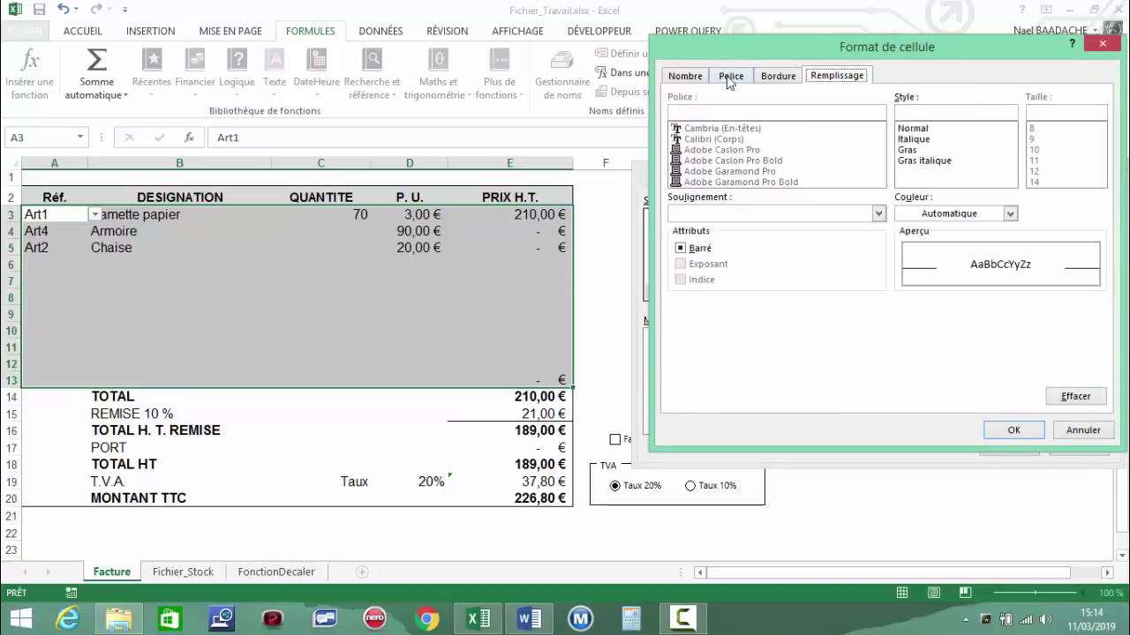
click(1010, 214)
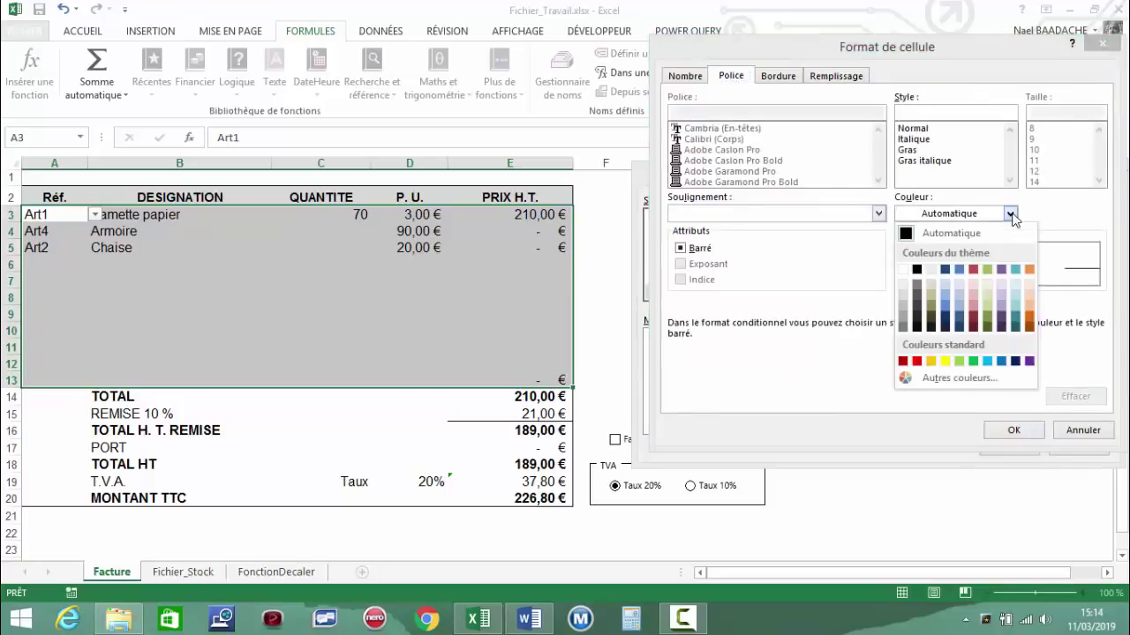
click(915, 268)
click(913, 140)
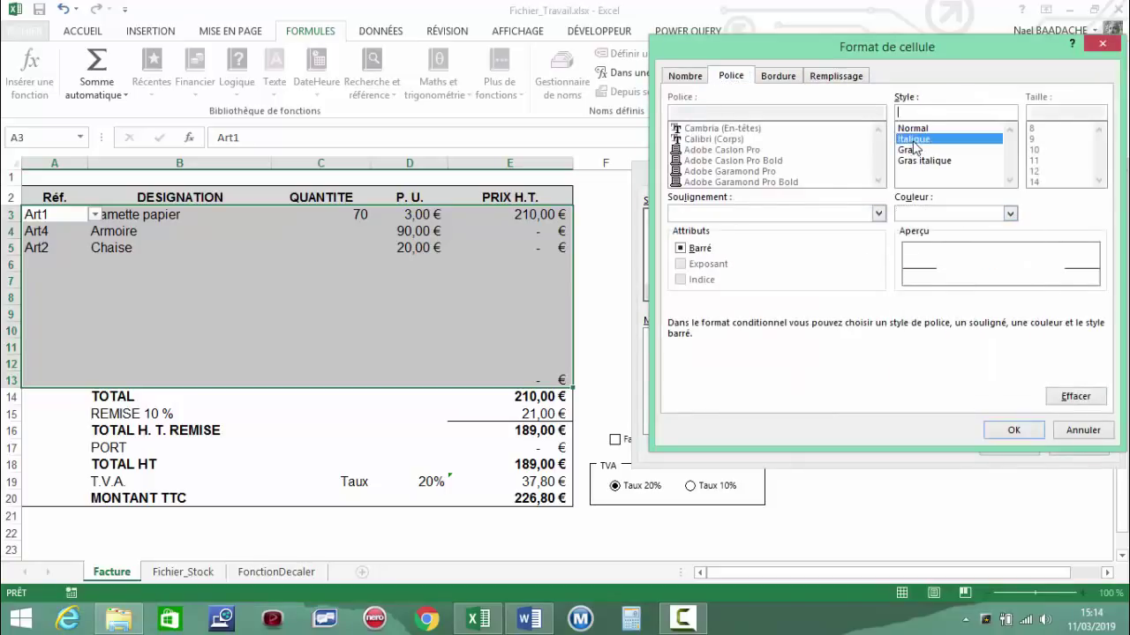
click(1014, 430)
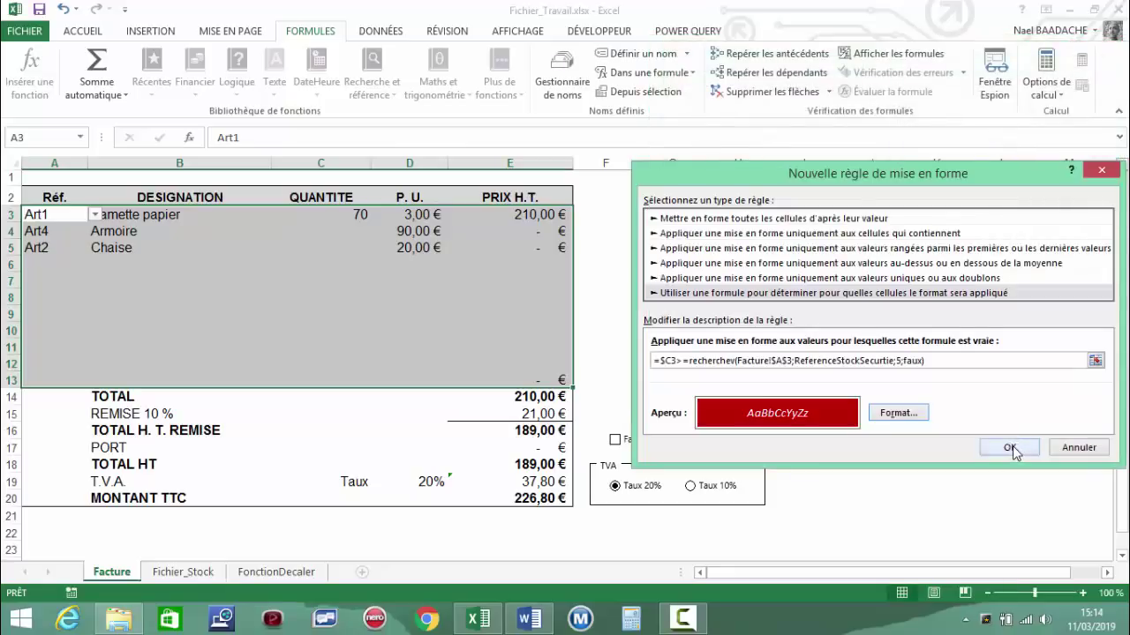
- Apply the rule and look up Art1's safety stock on Fichier_Stock
click(1009, 448)
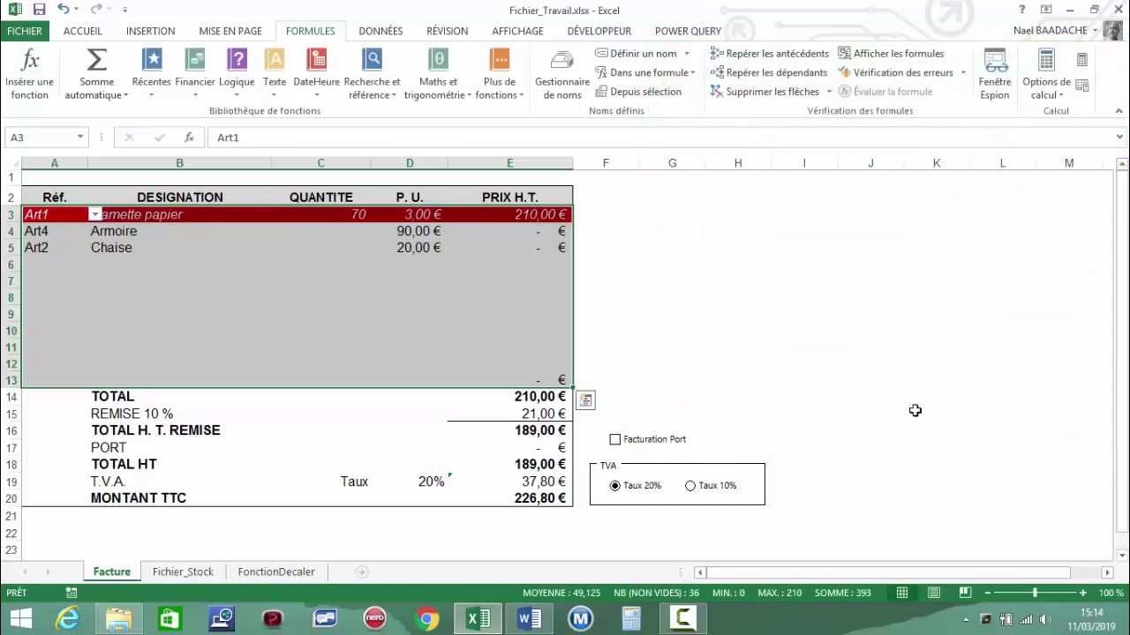
click(344, 264)
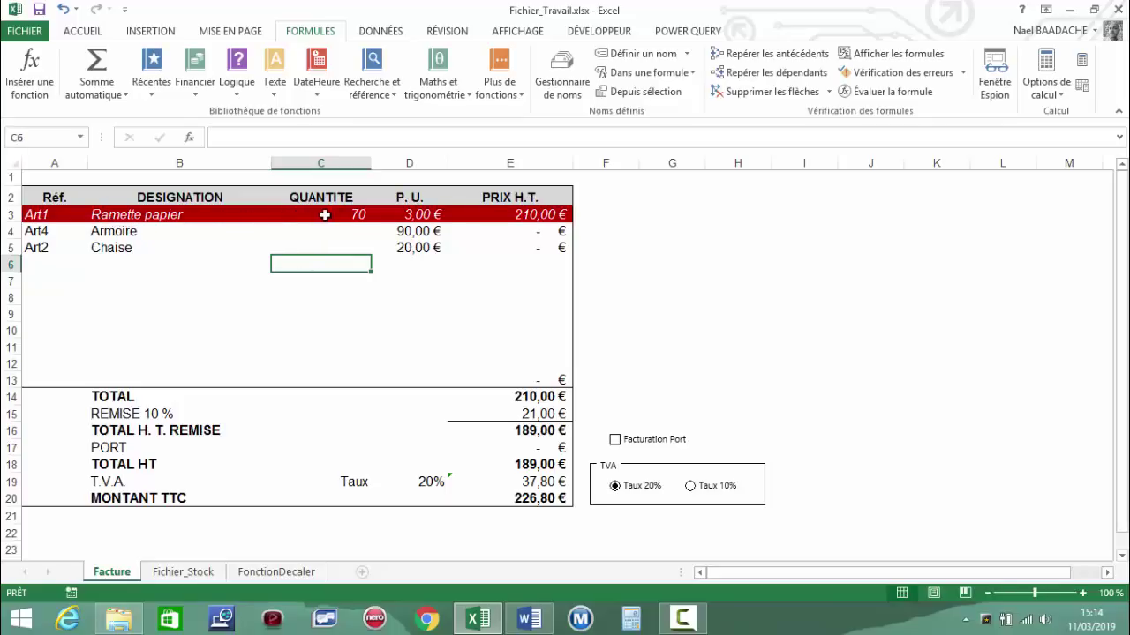
click(331, 214)
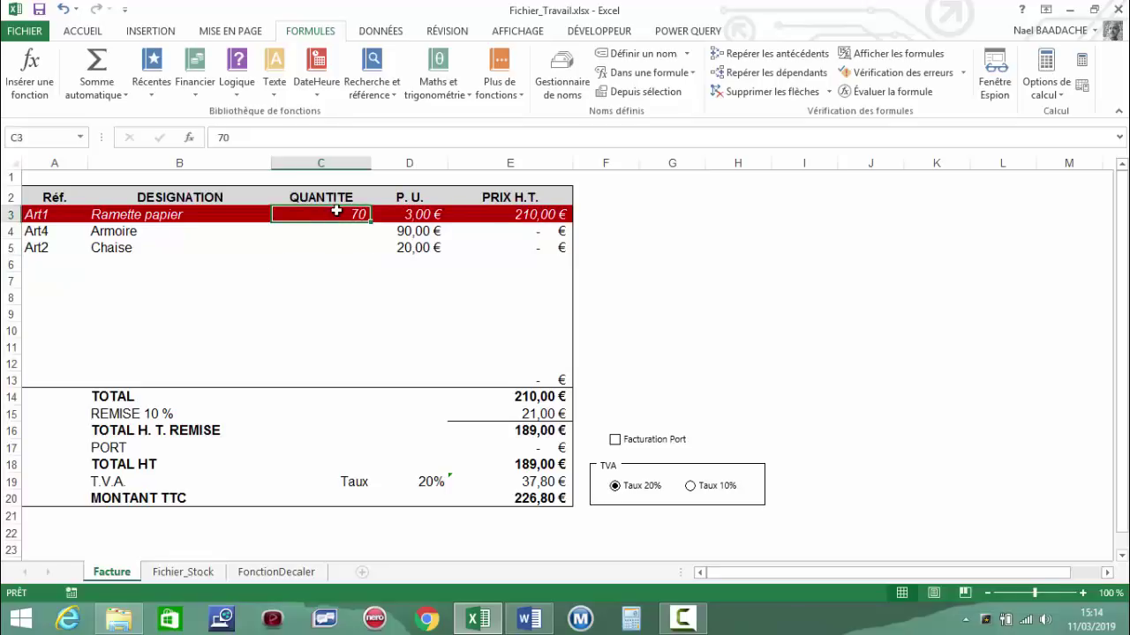
click(188, 572)
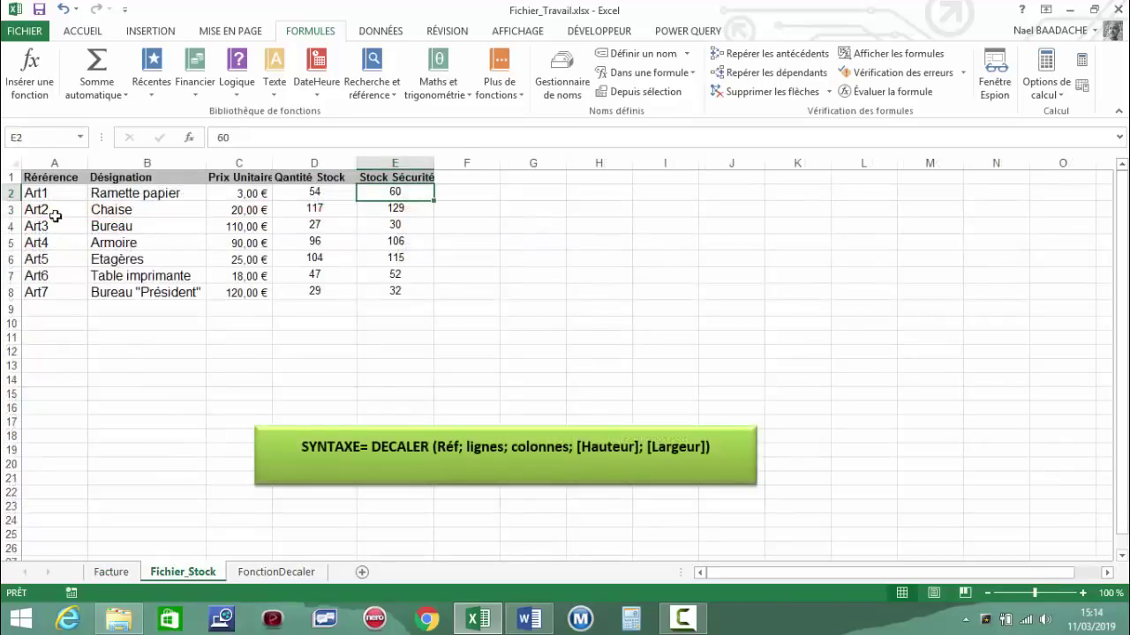
click(50, 194)
click(388, 192)
click(111, 572)
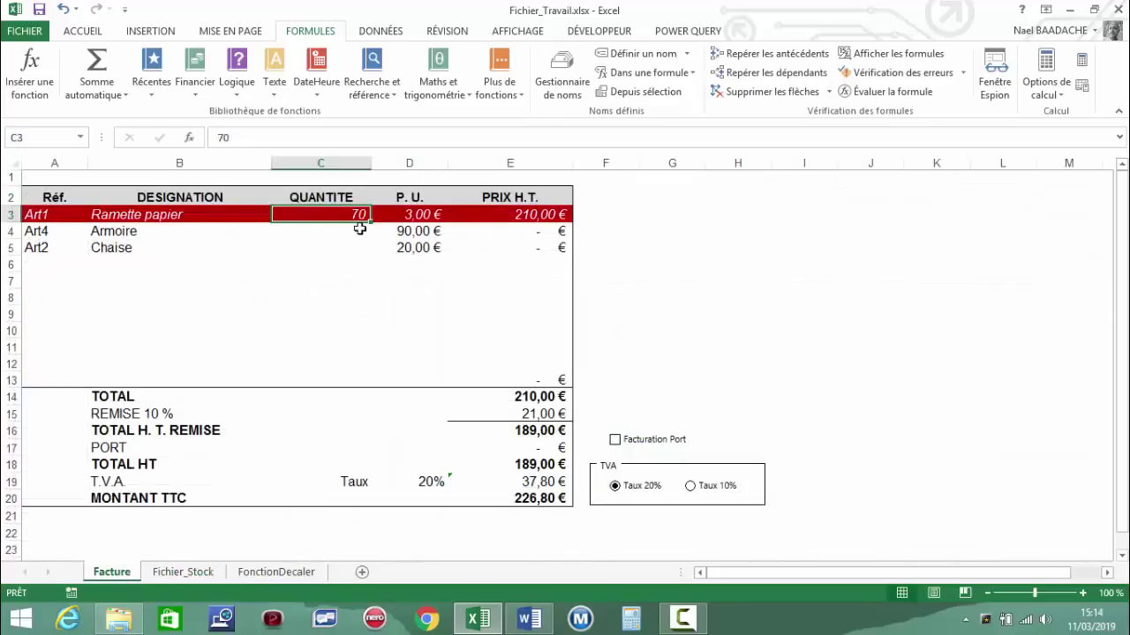
- Test the rule by entering quantity 59, then 60, in C3
text(59)
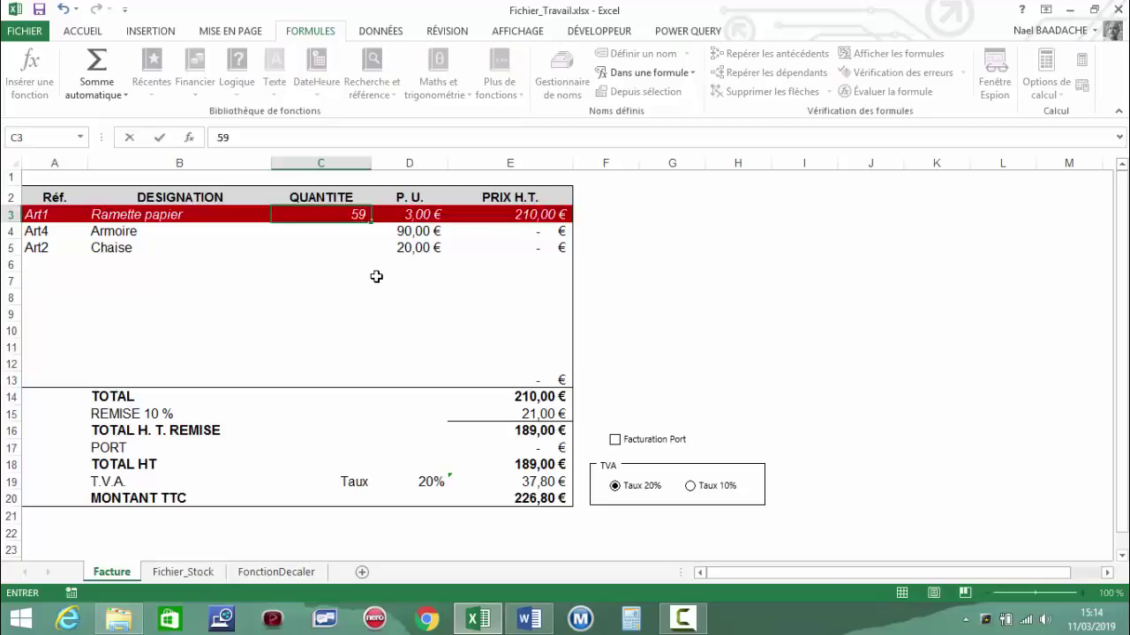
key(Return)
key(Up)
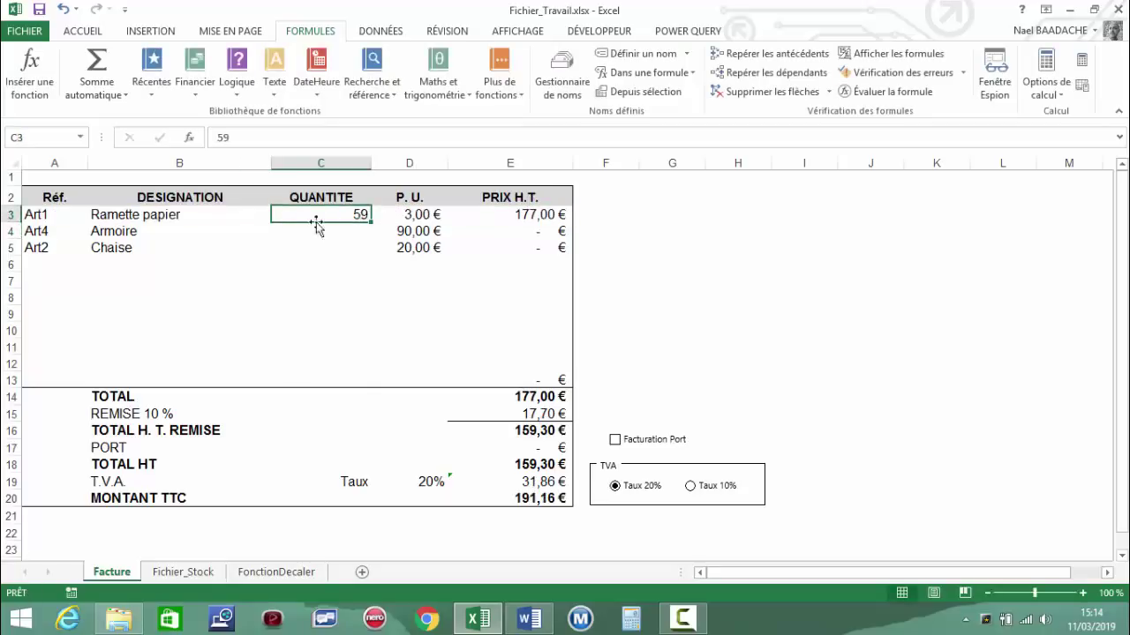
text(60)
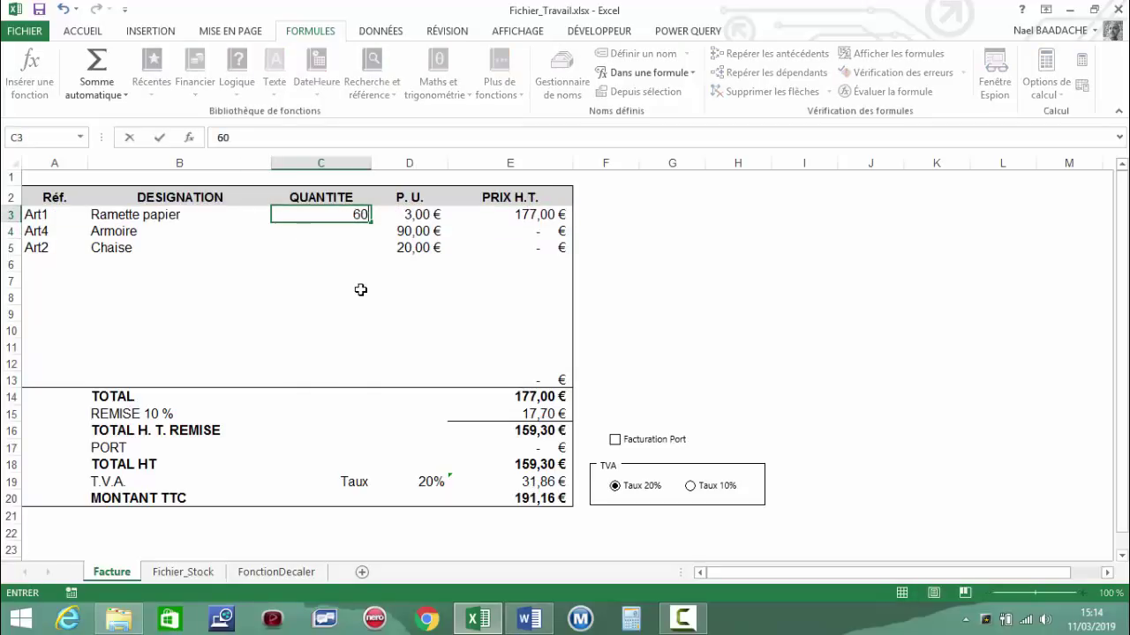
key(Return)
key(Up)
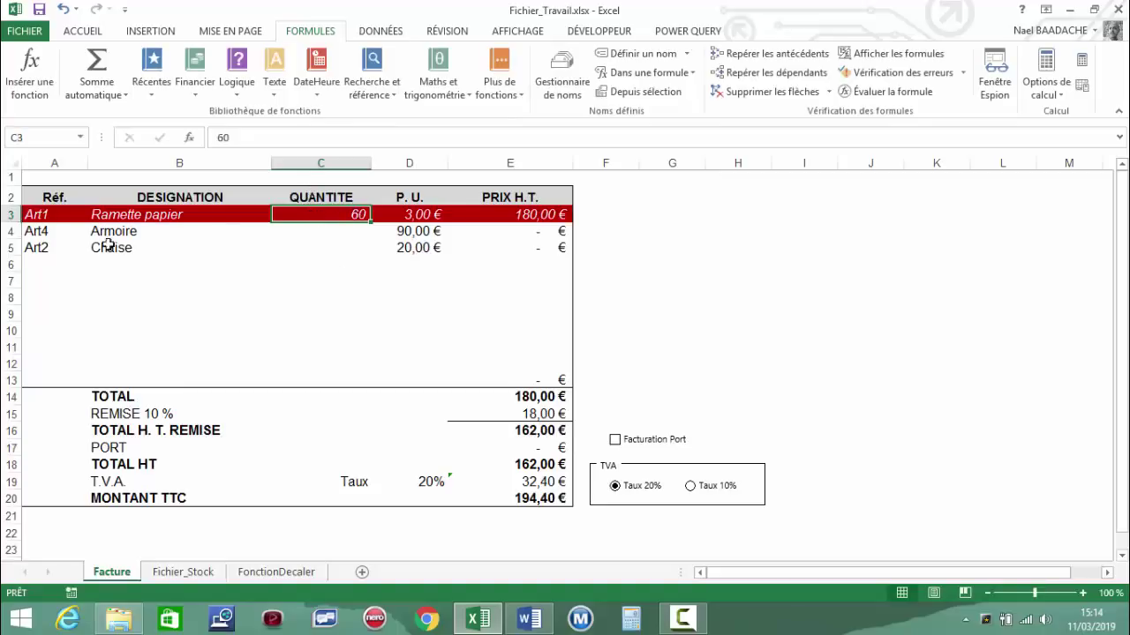
click(36, 264)
- Choose Art4 in A6 and look up Armoire's safety stock on Fichier_Stock
click(96, 266)
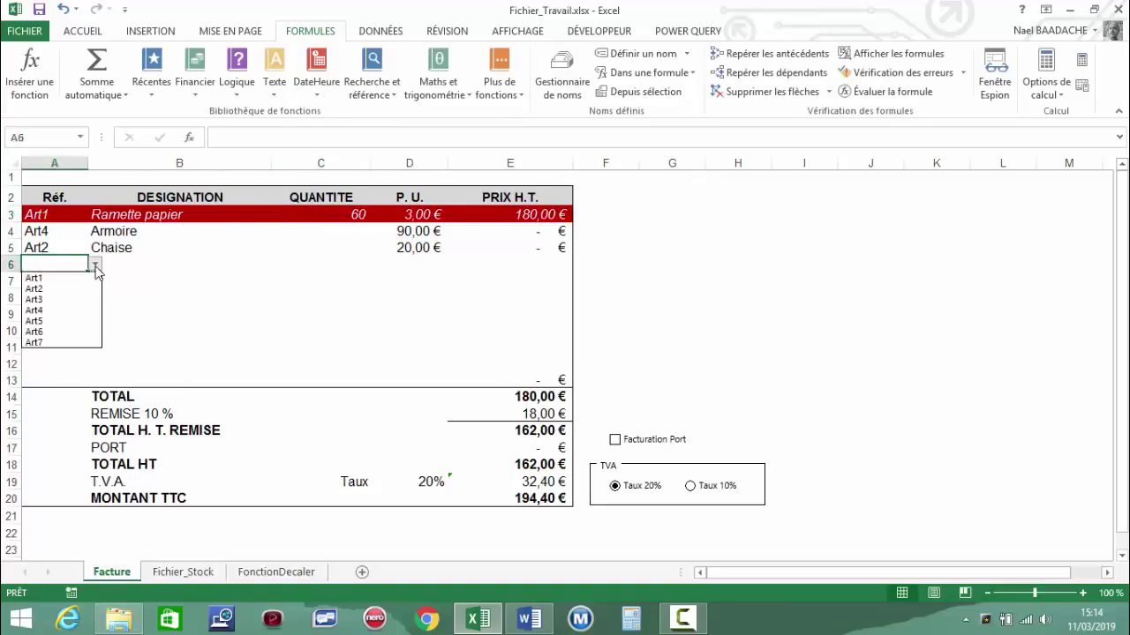
click(53, 310)
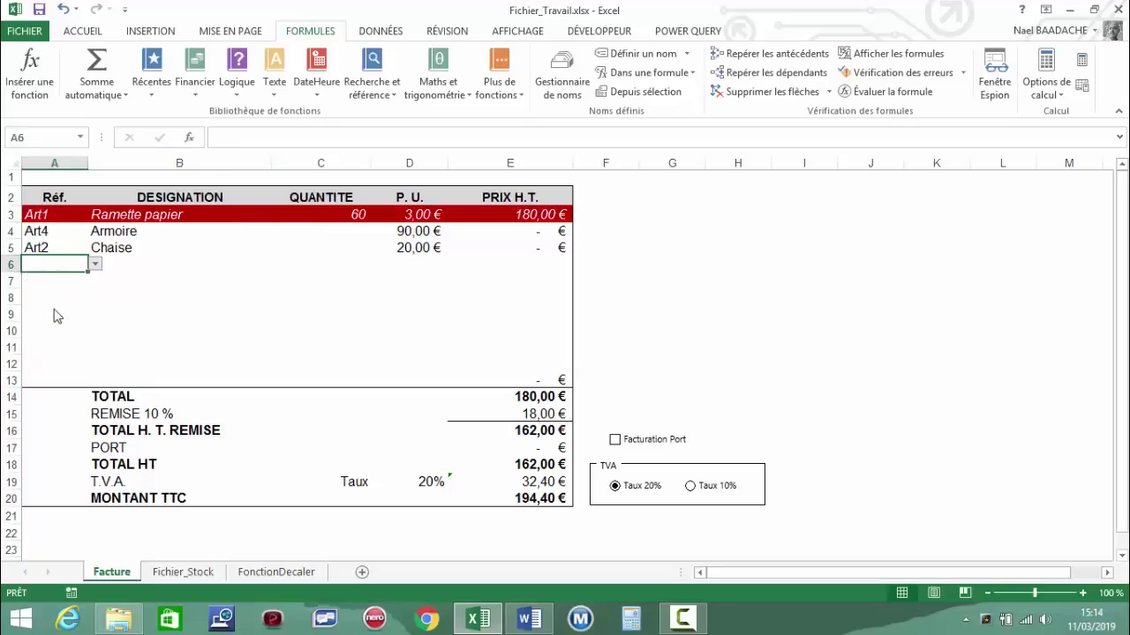
click(139, 264)
click(173, 574)
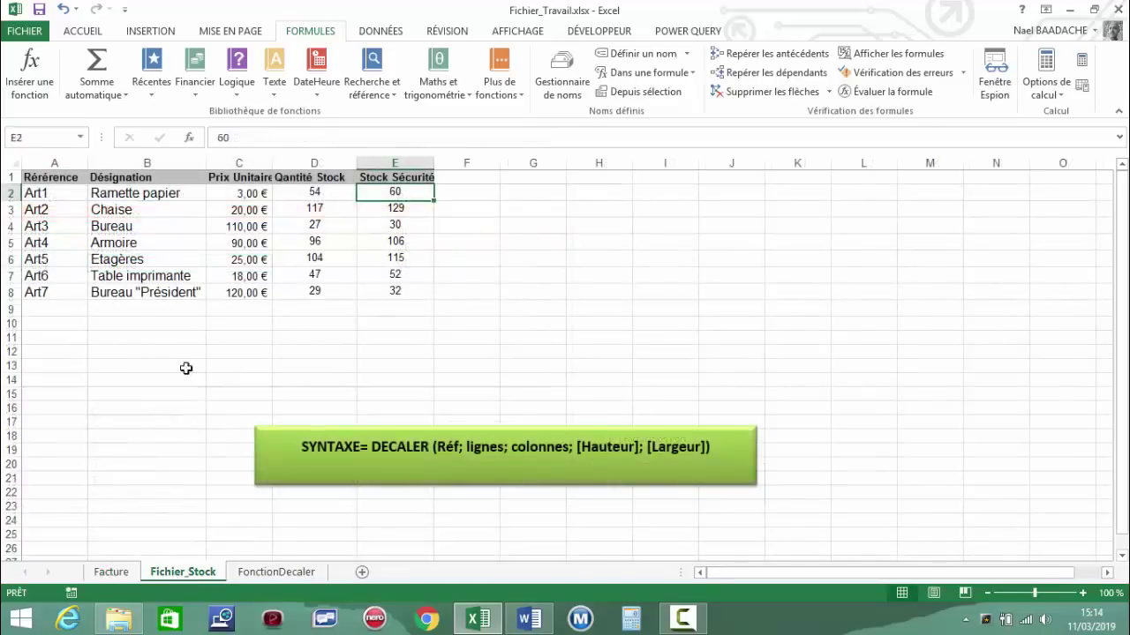
click(397, 245)
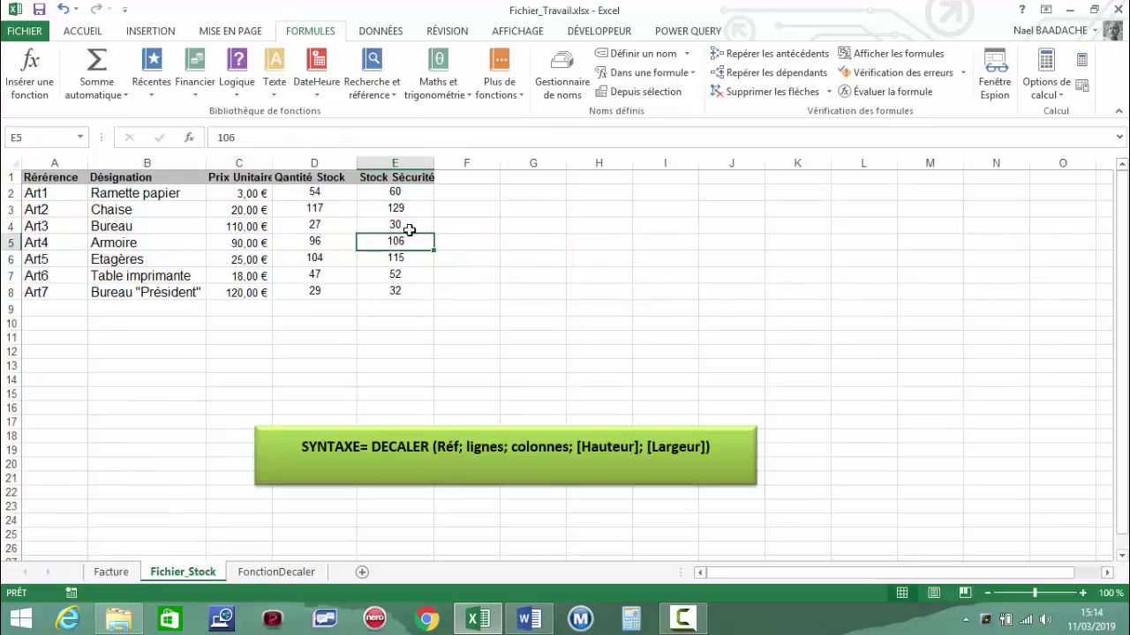
click(111, 573)
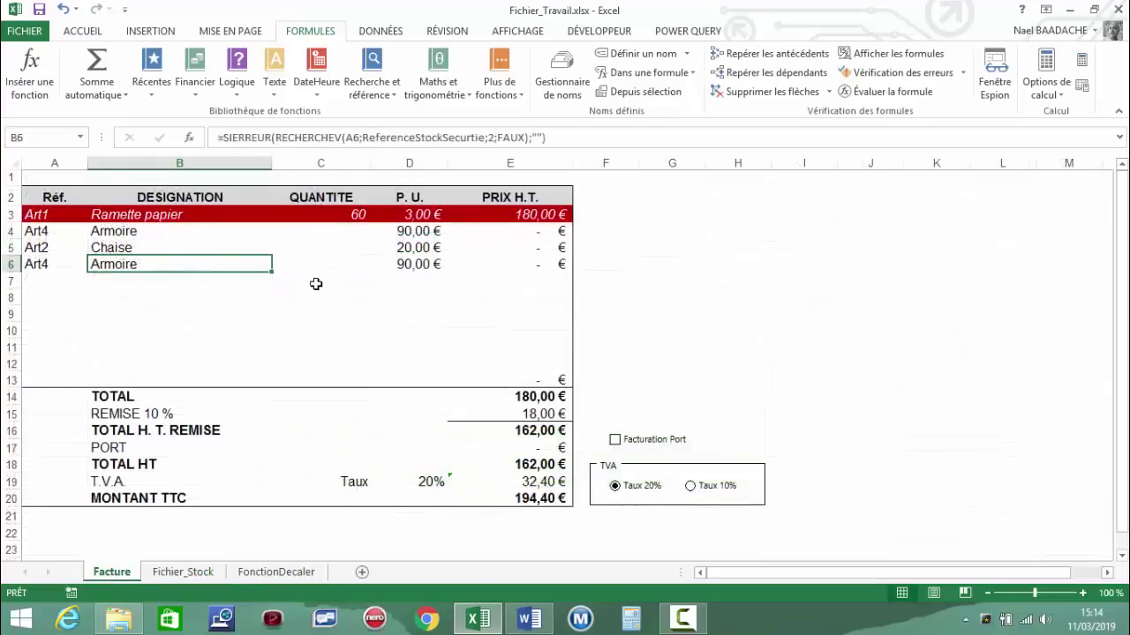
- Enter quantity 108 in C6 so the row turns dark red italic
click(358, 268)
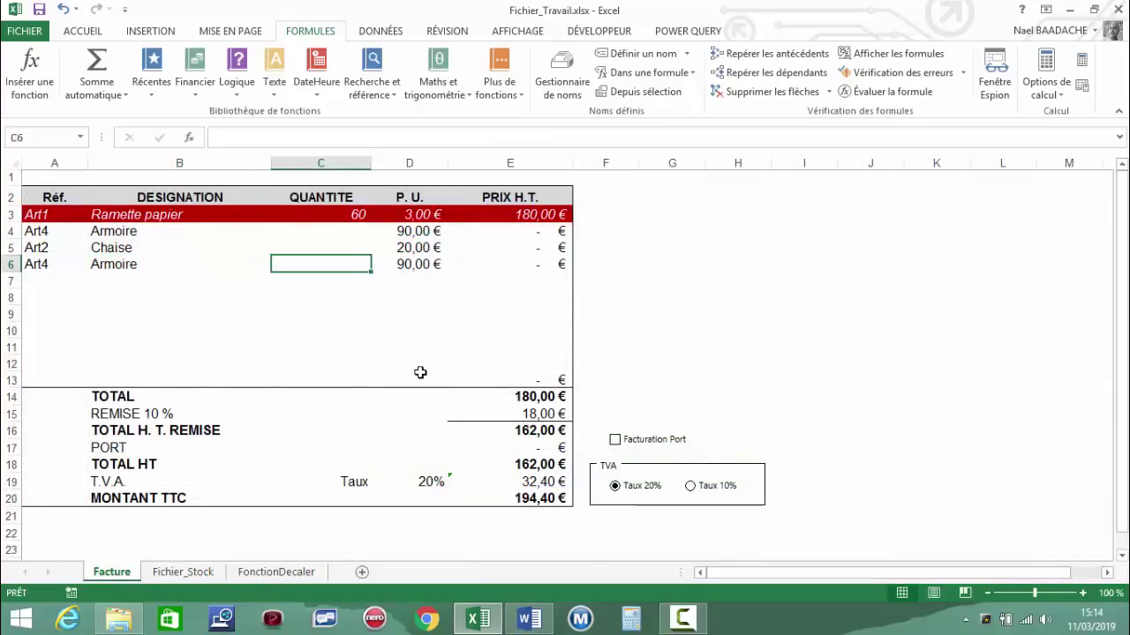
text(1)
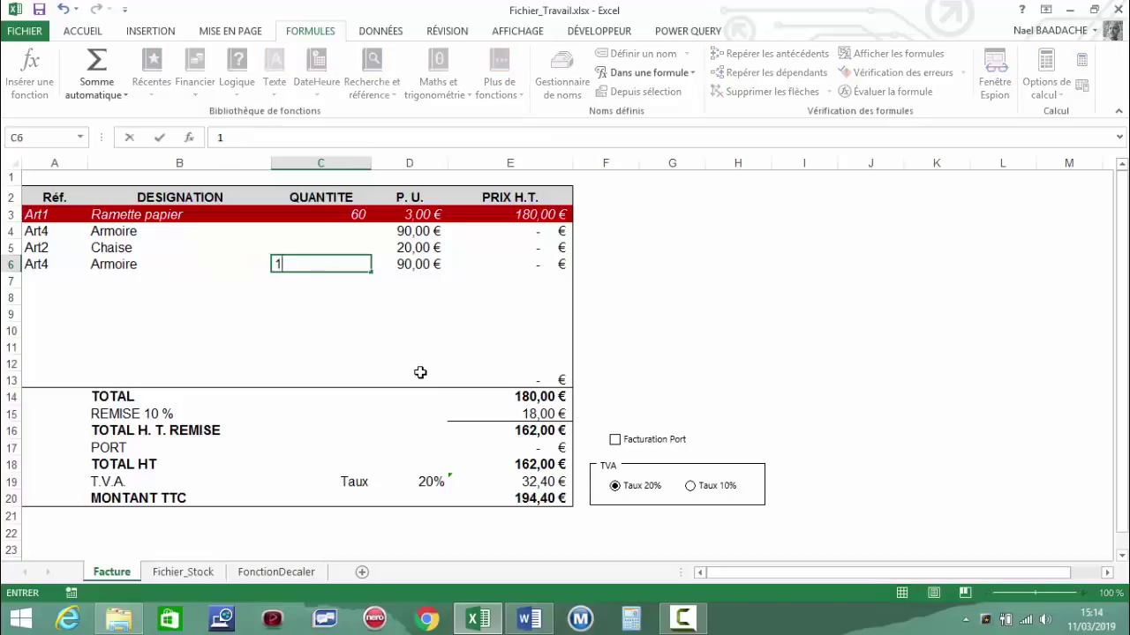
text(08)
key(Return)
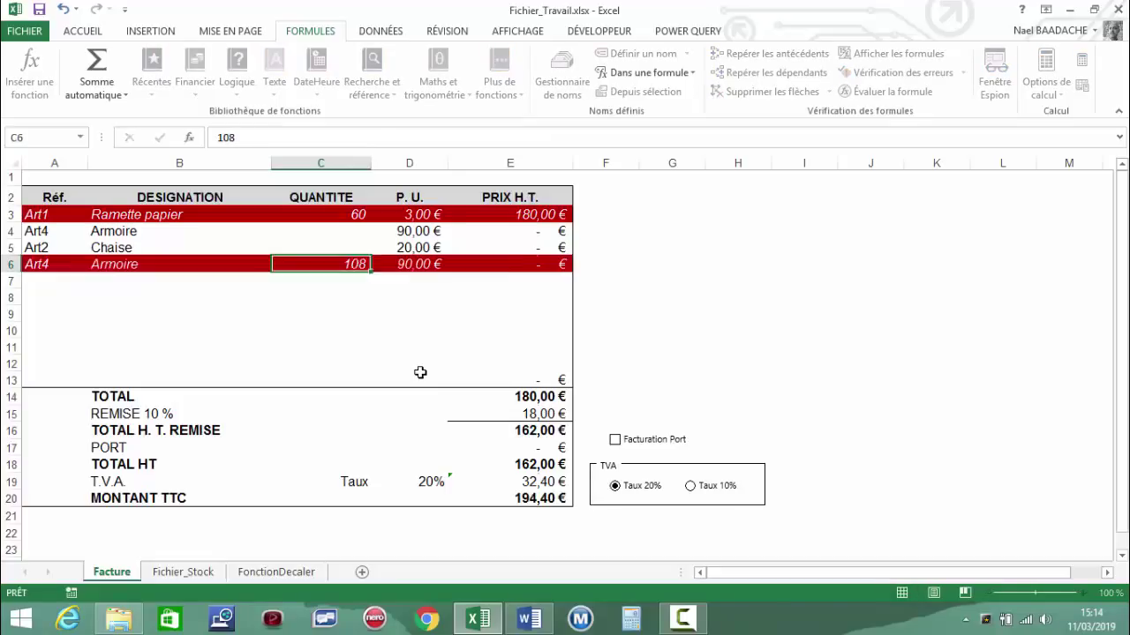
key(Up)
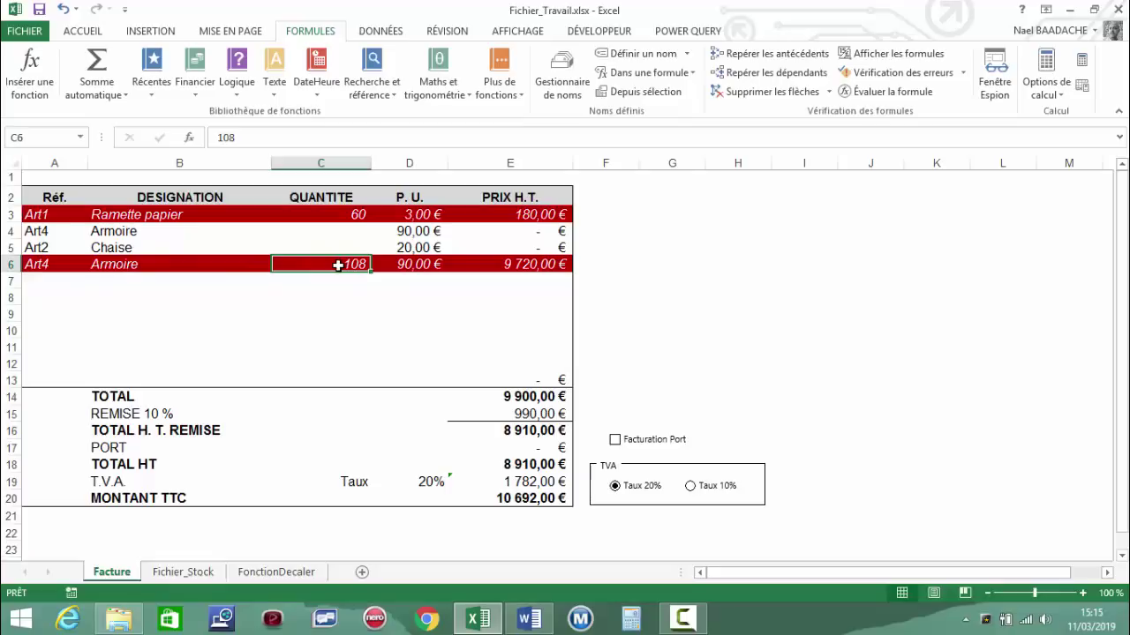
click(281, 300)
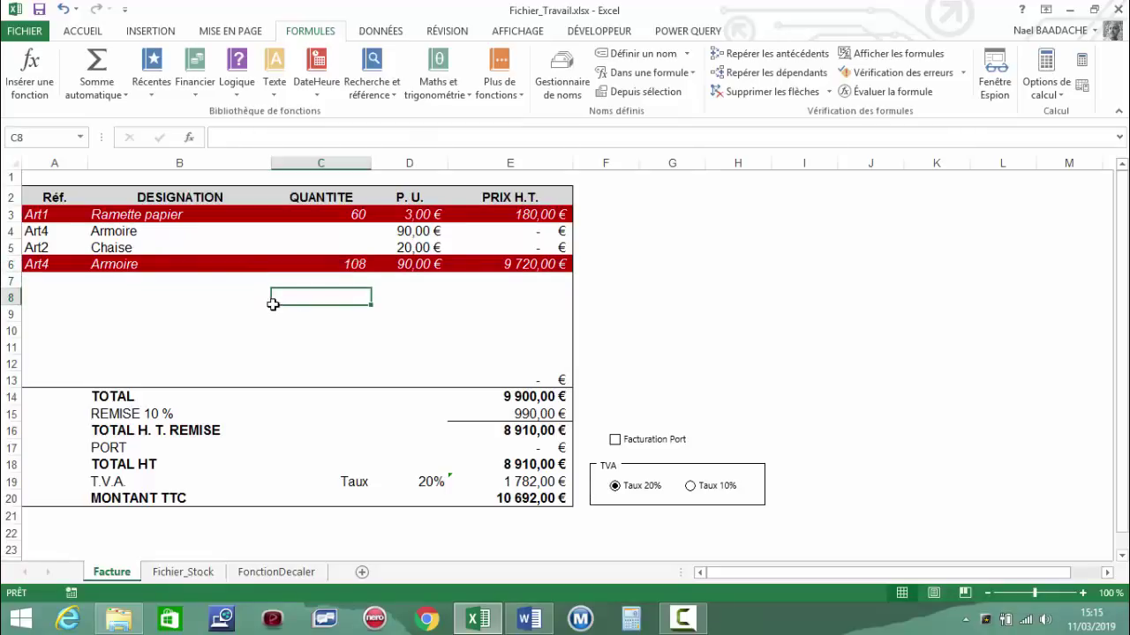
- Add stock row art8, 'Ramette papier 110gr', price 3,50, stock 50, safety stock 60
click(185, 572)
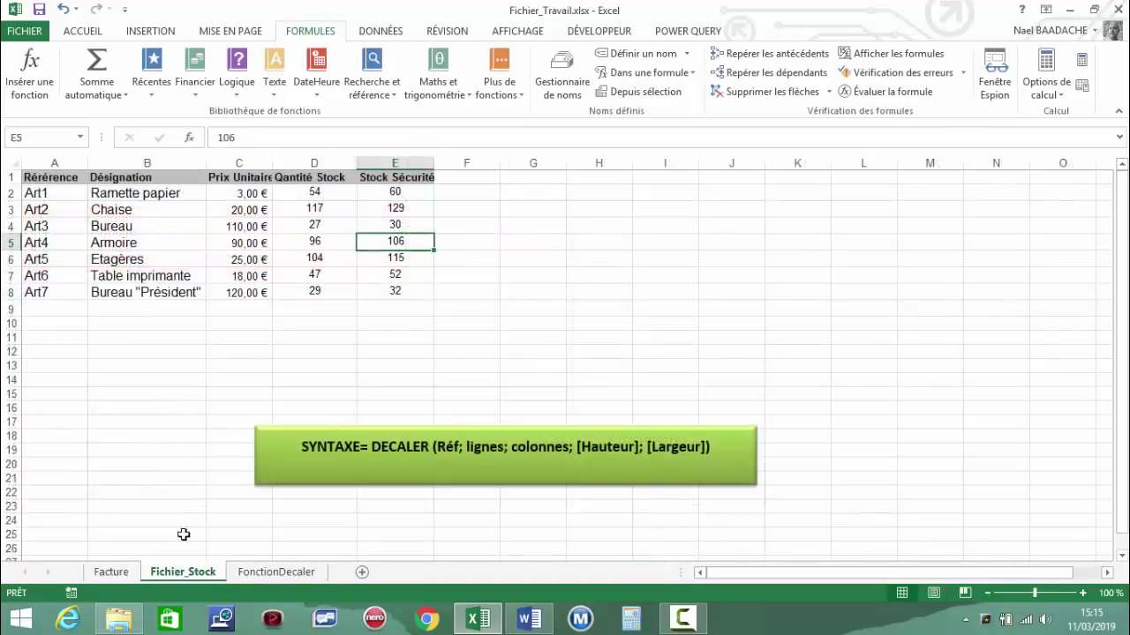
click(48, 305)
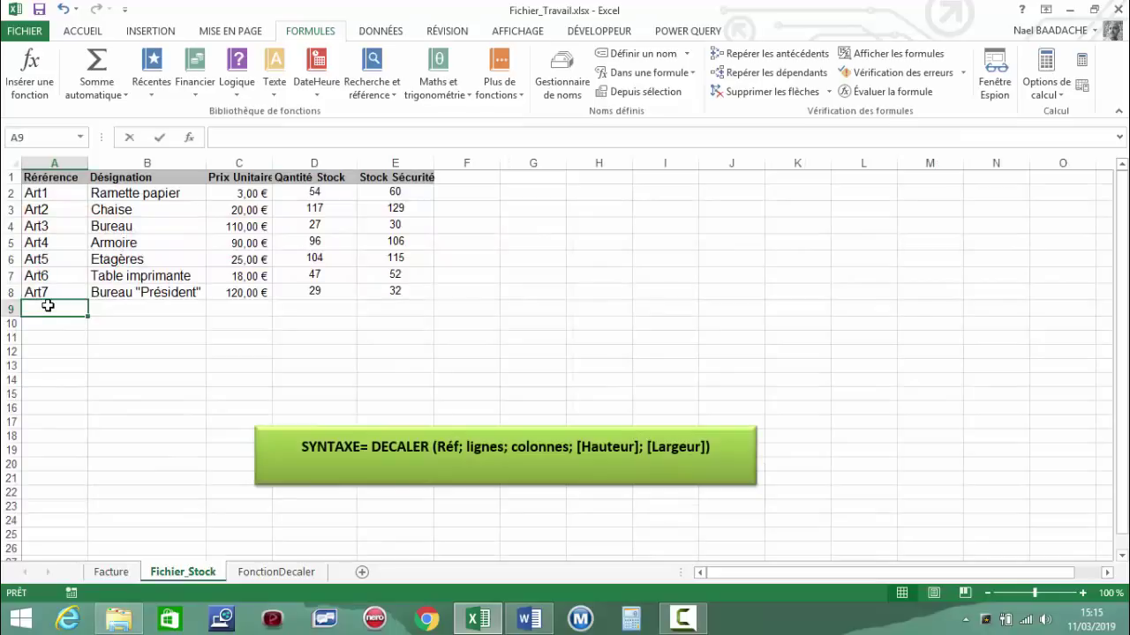
text(art8)
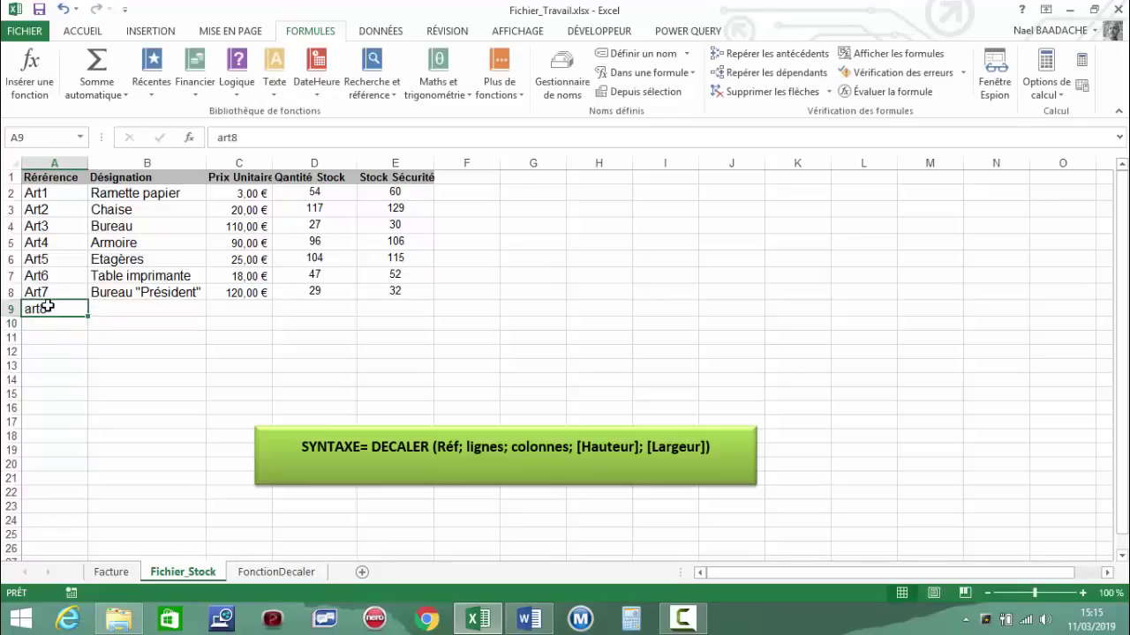
key(Tab)
text(Ramette papier)
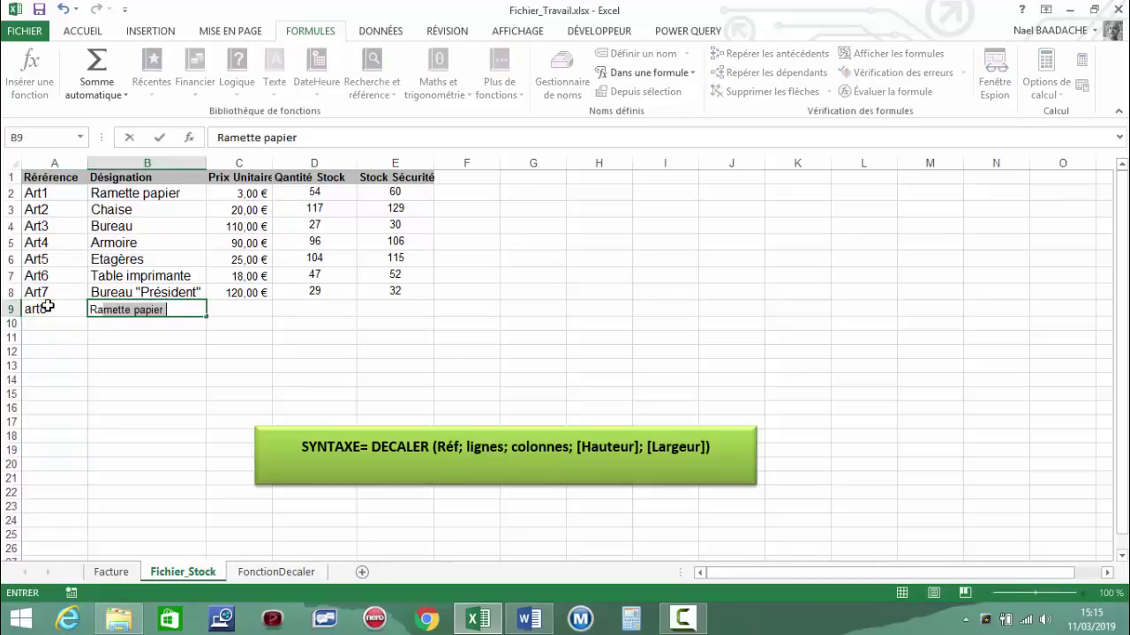
text(met)
text(papier)
text(10gr)
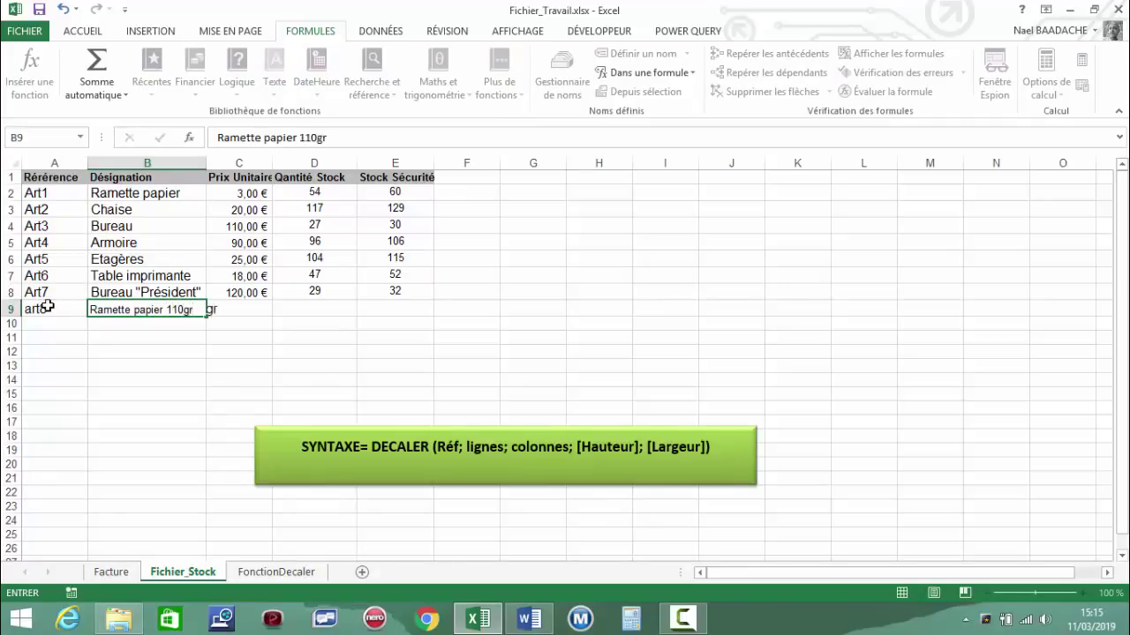
key(Tab)
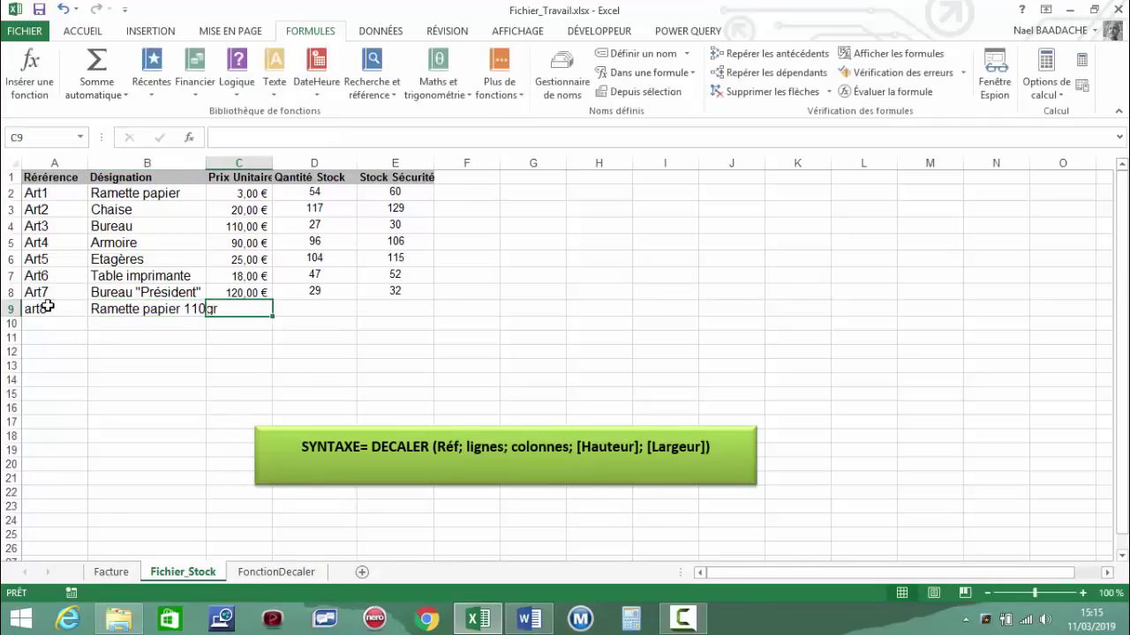
text(3,50)
key(Tab)
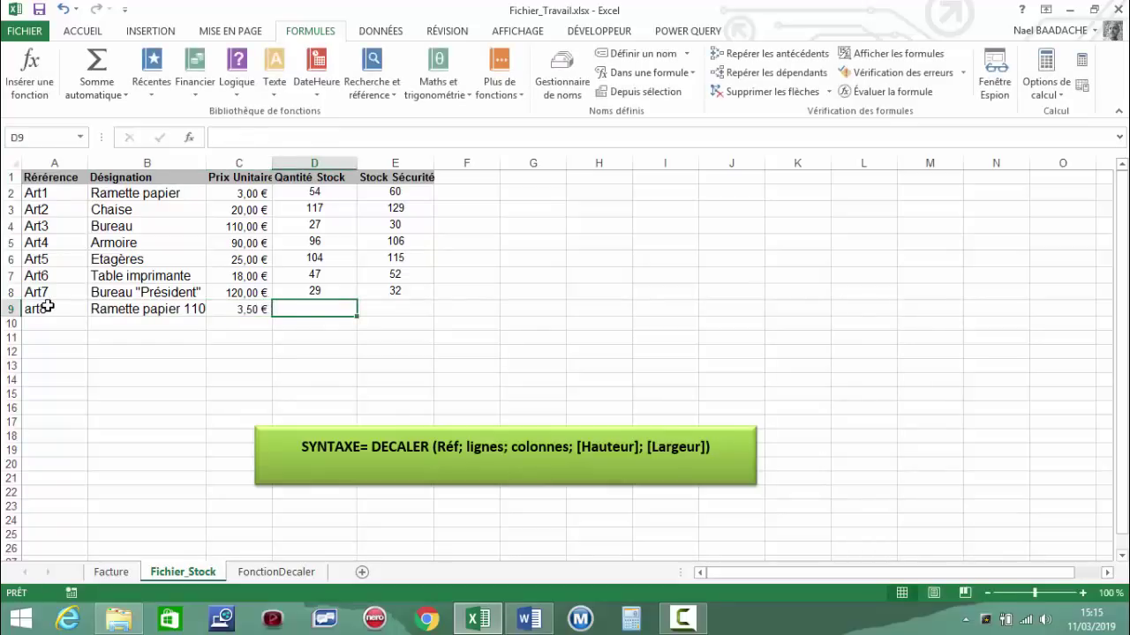
text(50)
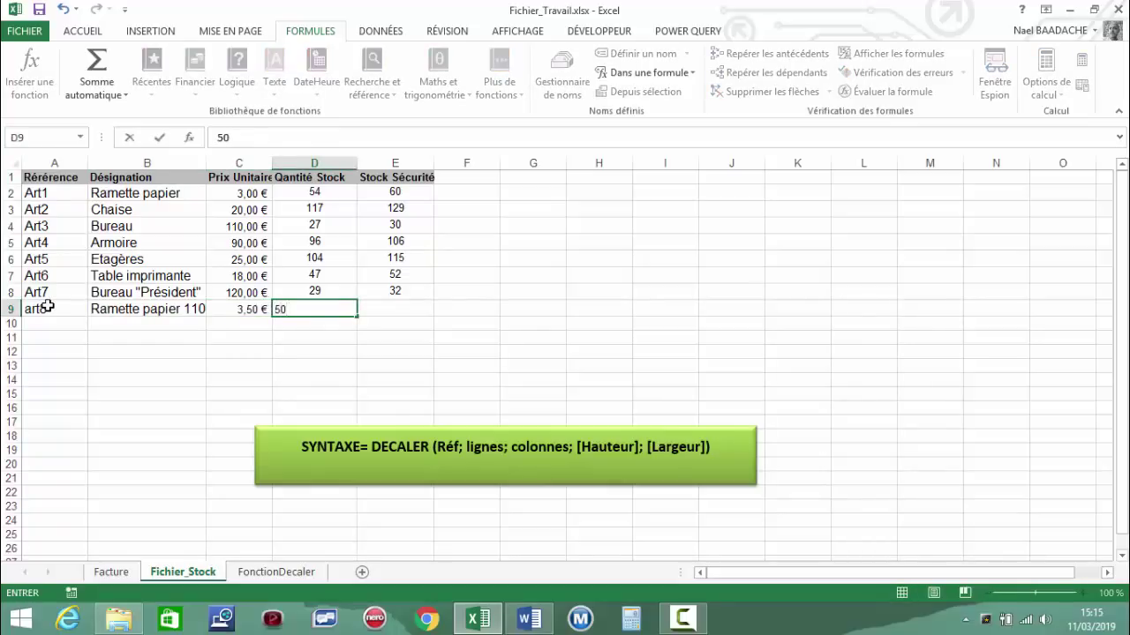
key(Tab)
text(60)
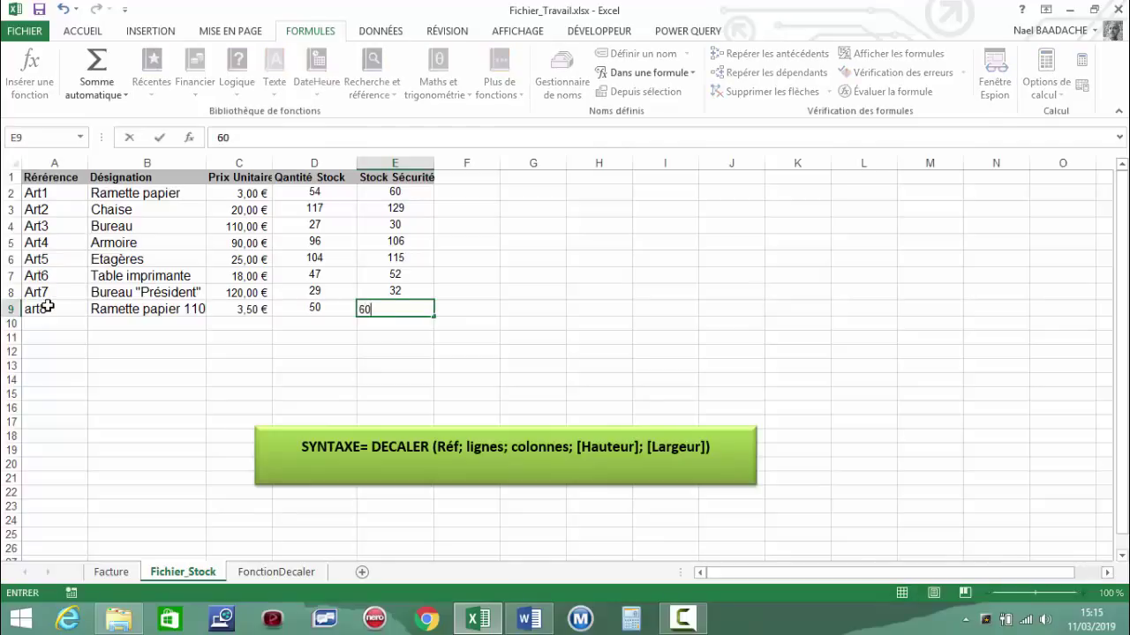
key(Return)
- Choose art8 in A7 and look up its safety stock on Fichier_Stock
click(112, 572)
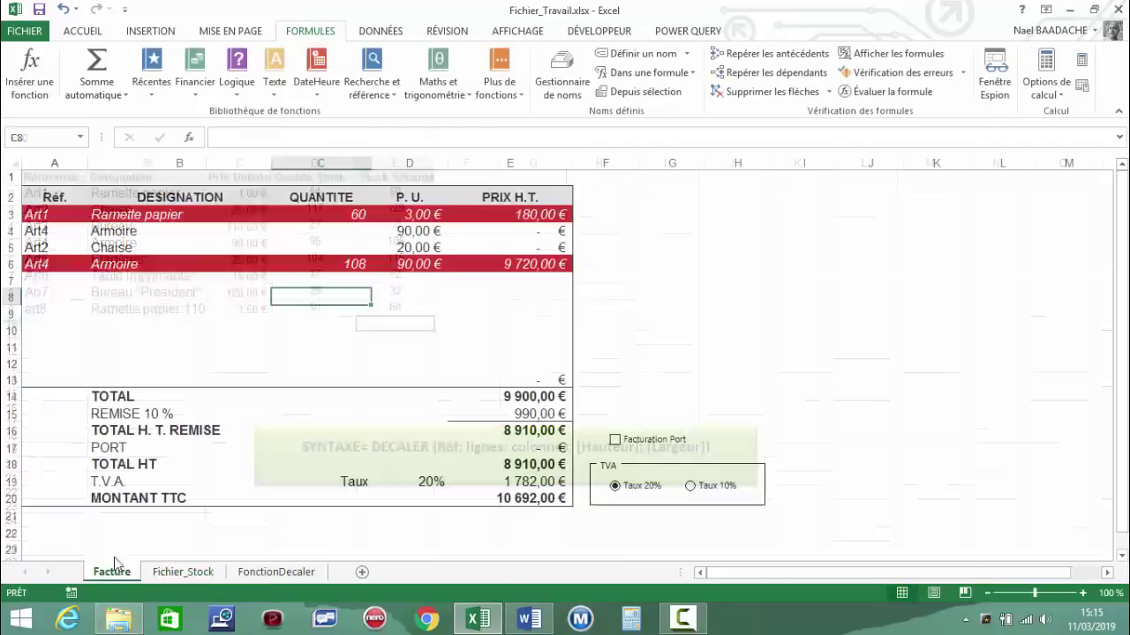
click(44, 282)
click(96, 281)
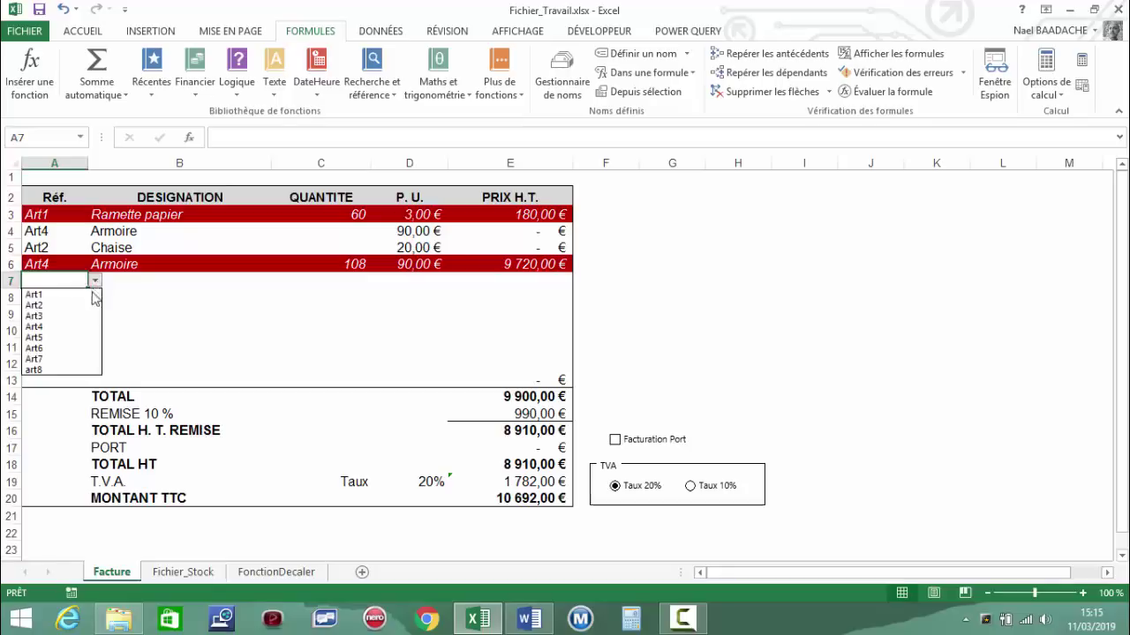
click(44, 371)
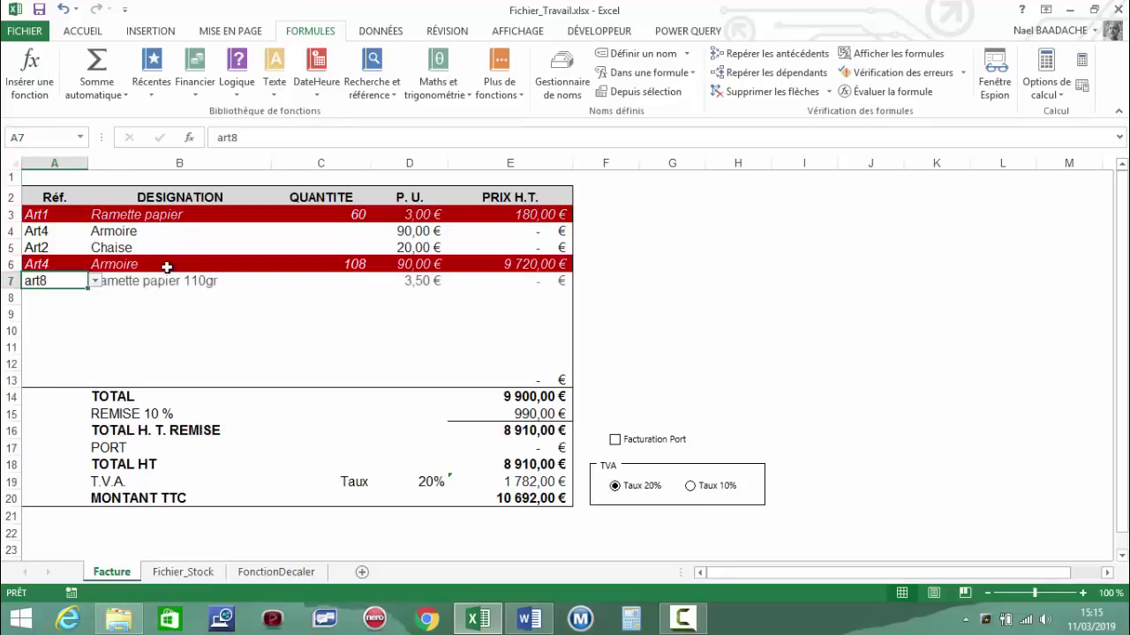
click(220, 281)
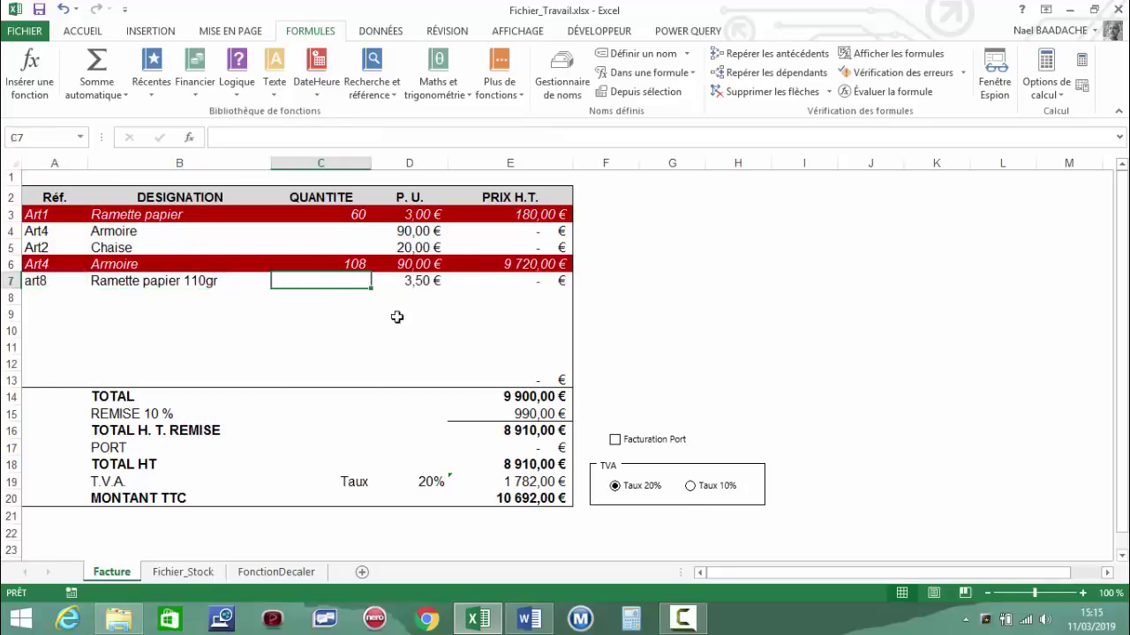
click(183, 572)
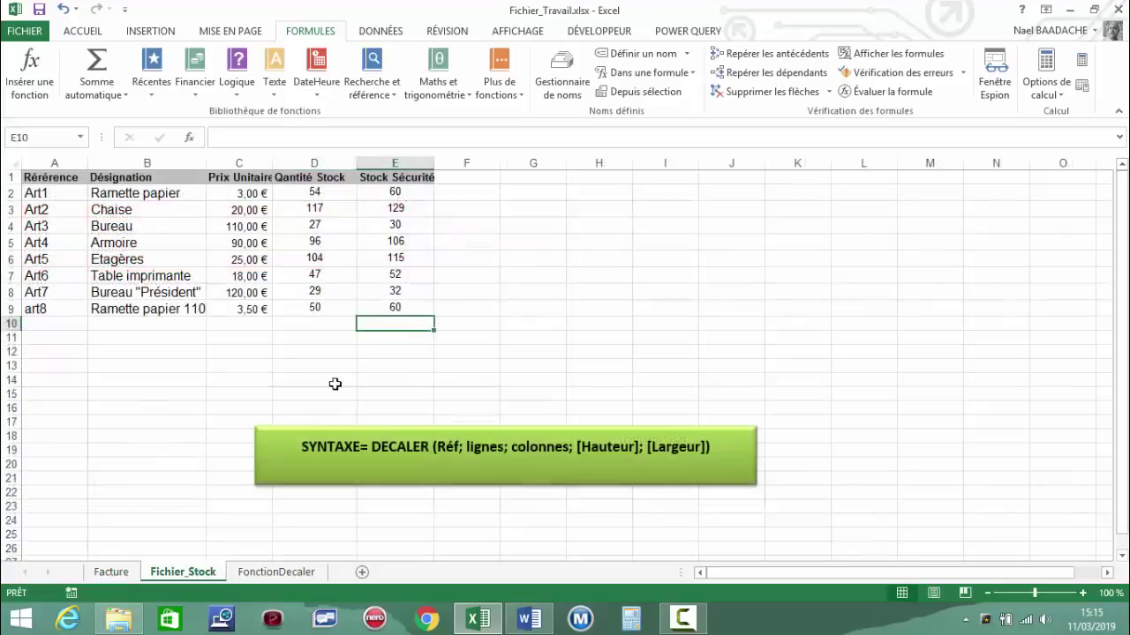
click(394, 307)
click(112, 573)
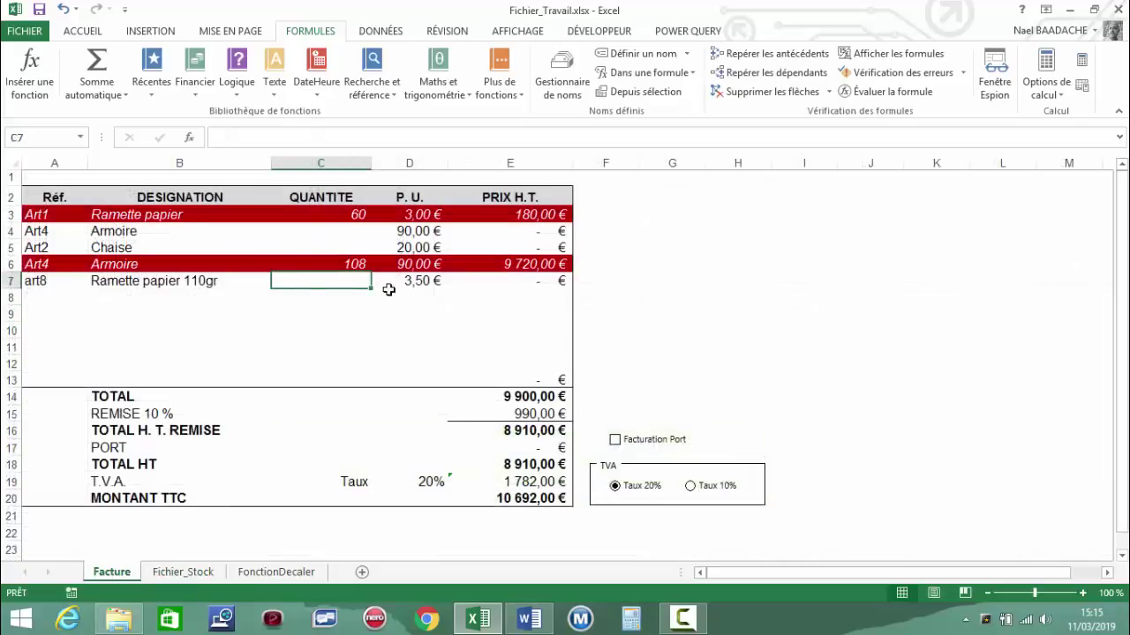
- Enter quantity 60 in C7 so the row turns dark red italic
text(60)
key(Return)
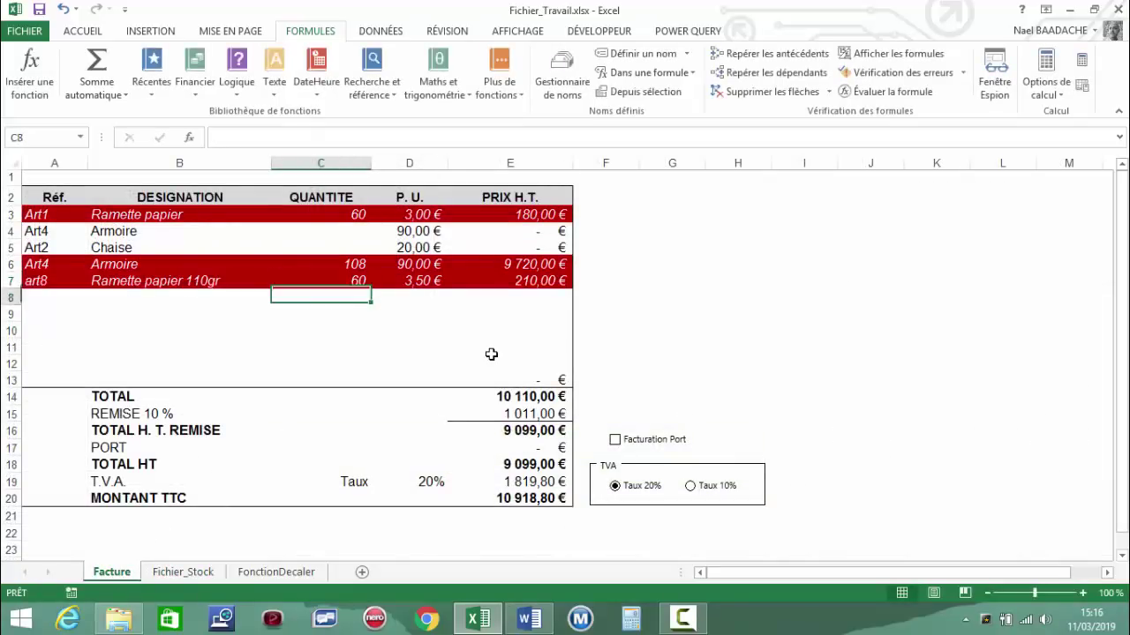
key(Up)
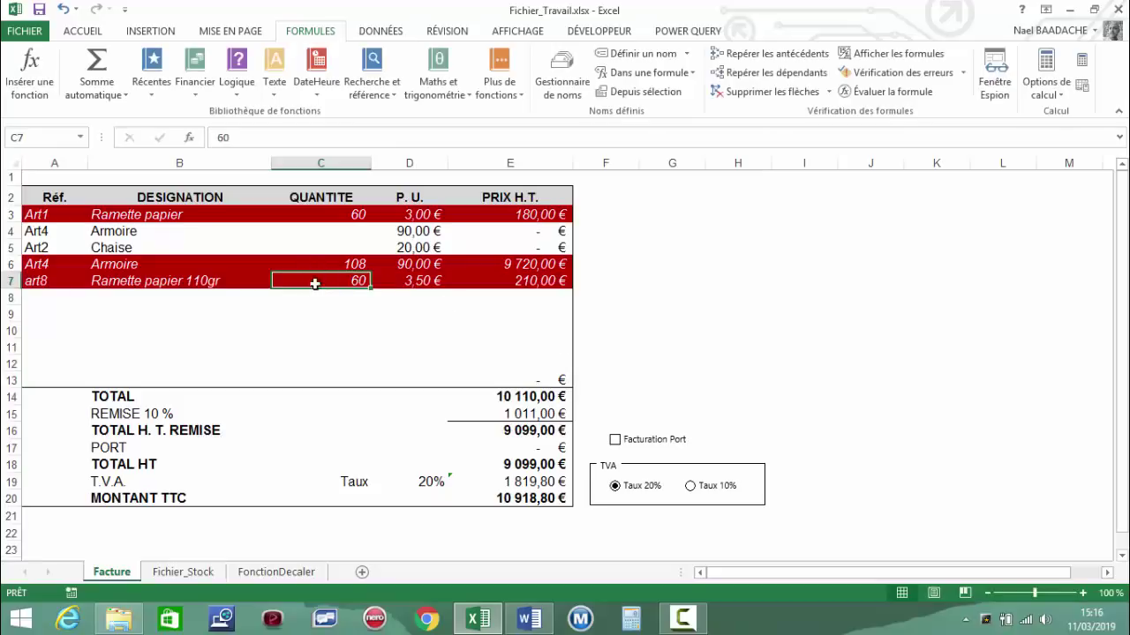
click(715, 311)
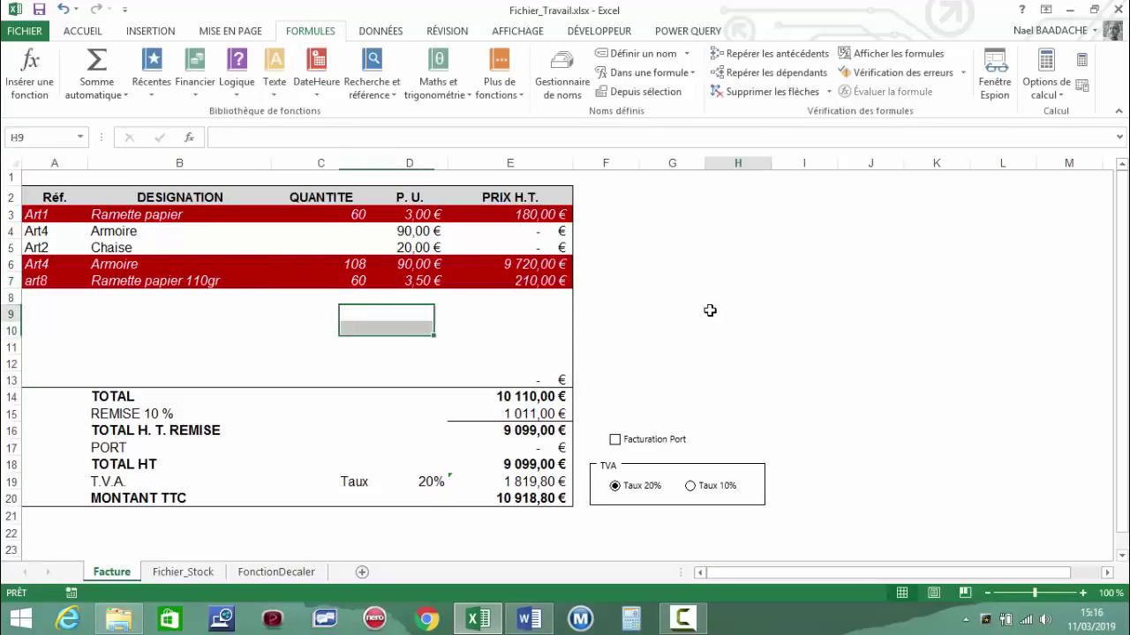